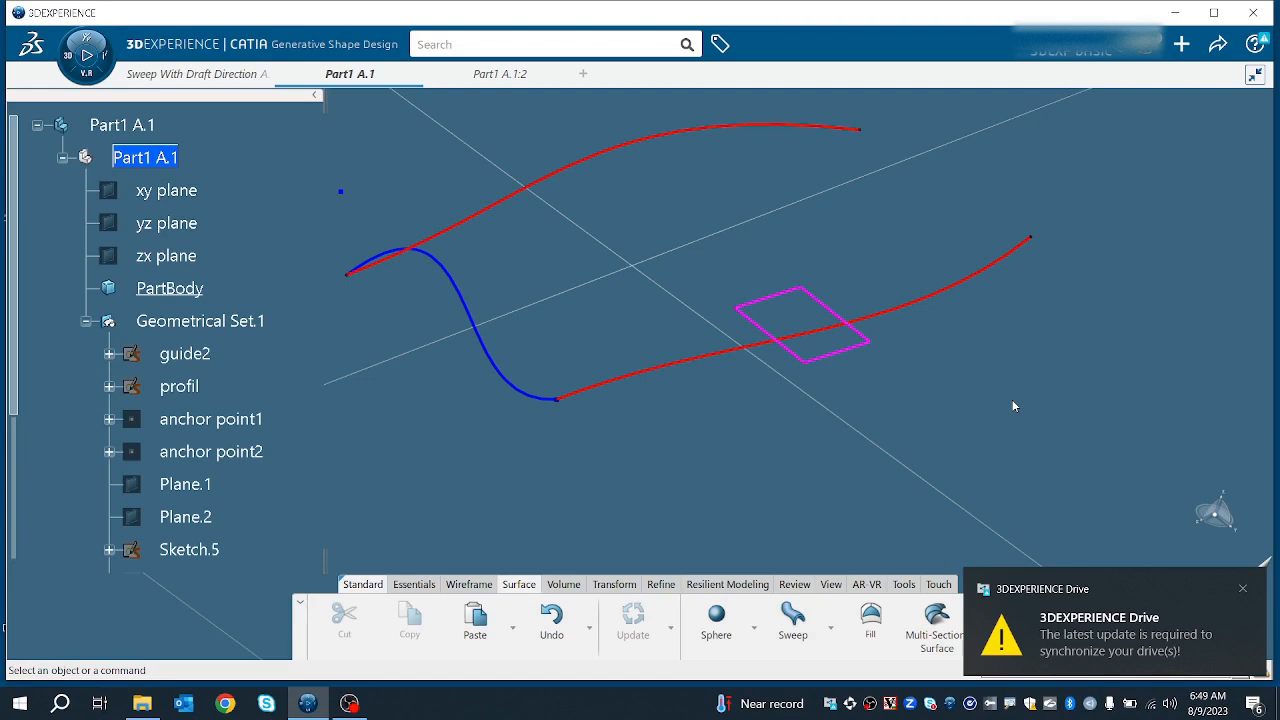
- Start a surface sweep and review the explicit, line, circle and conic profile types, finishing on the explicit type
click(792, 620)
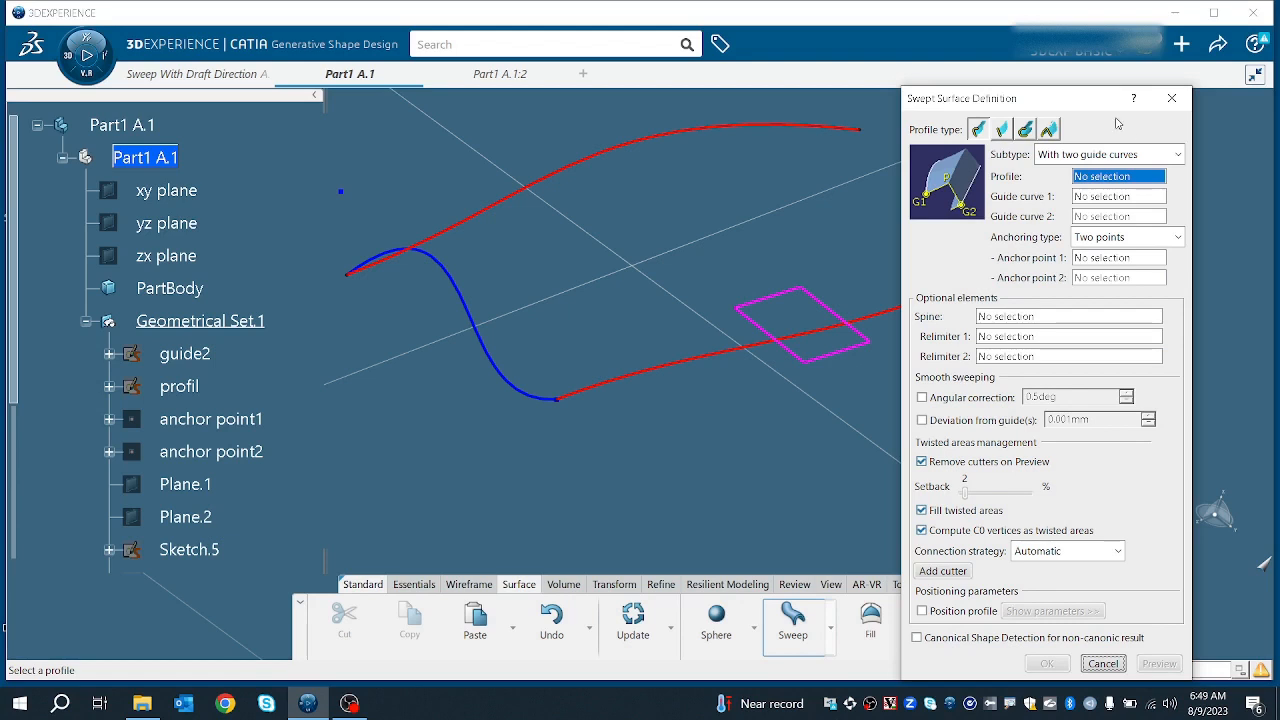
click(982, 128)
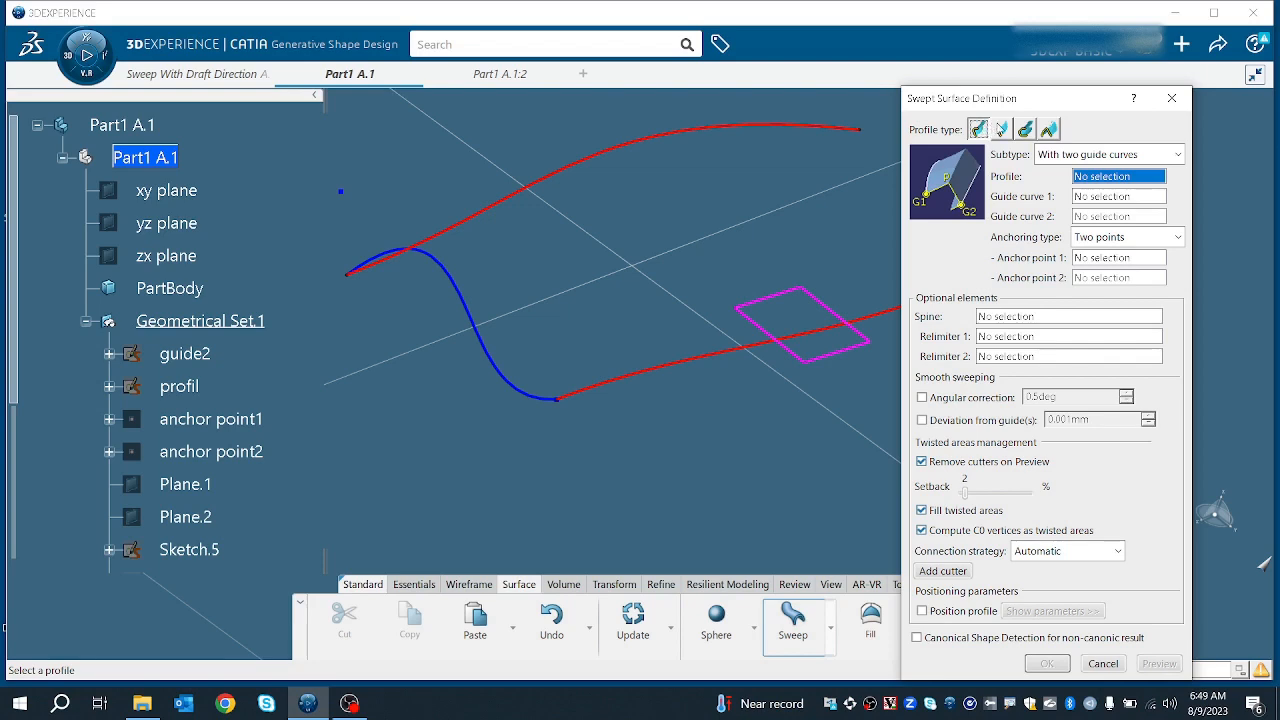
click(1004, 130)
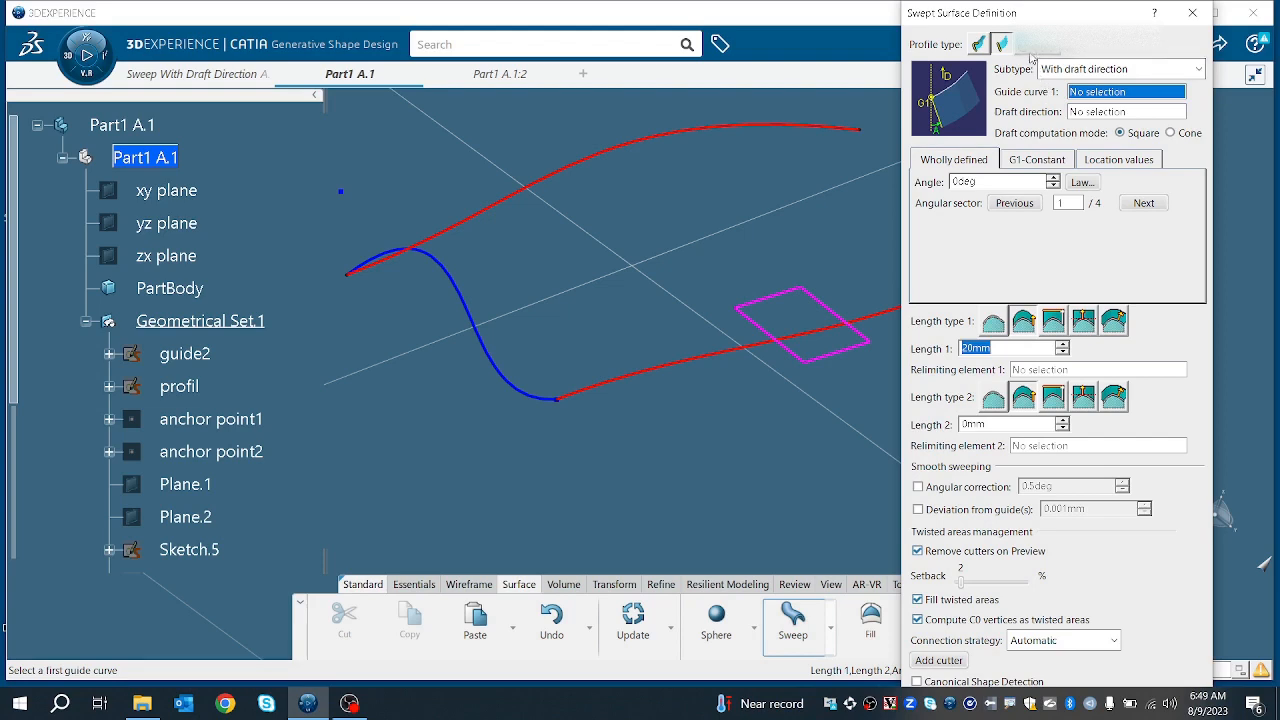
click(1027, 47)
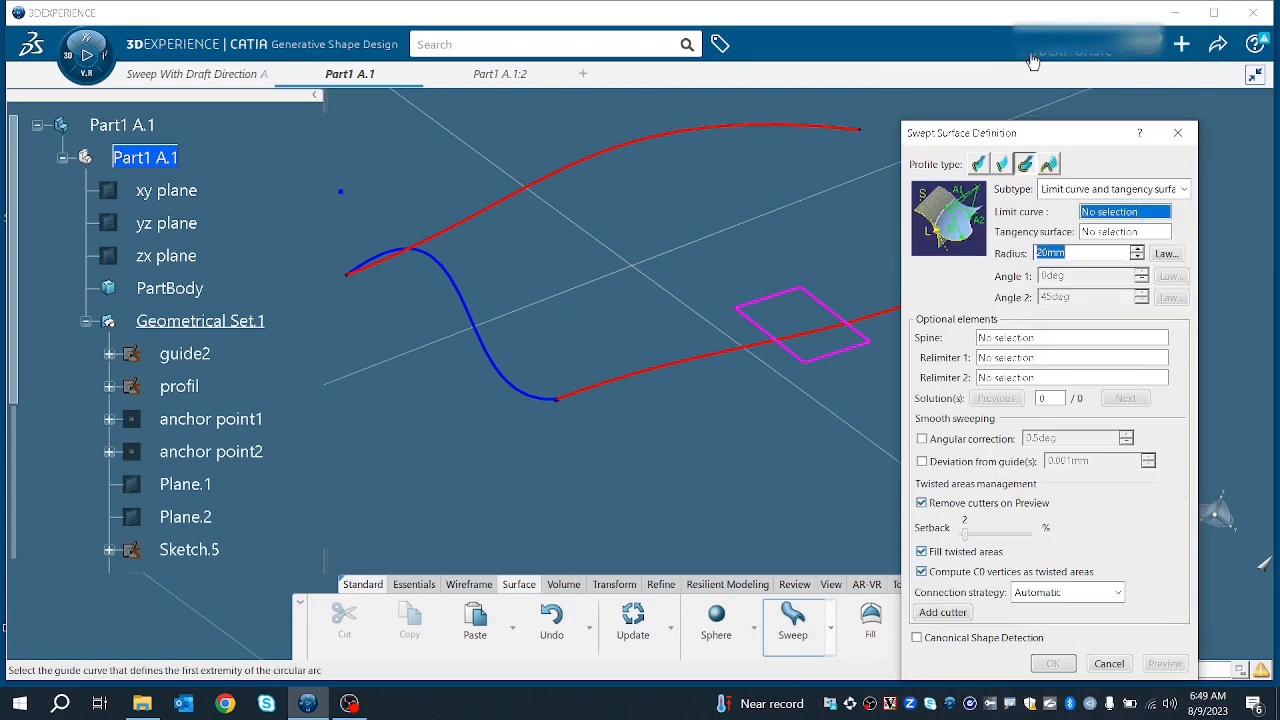
click(1049, 166)
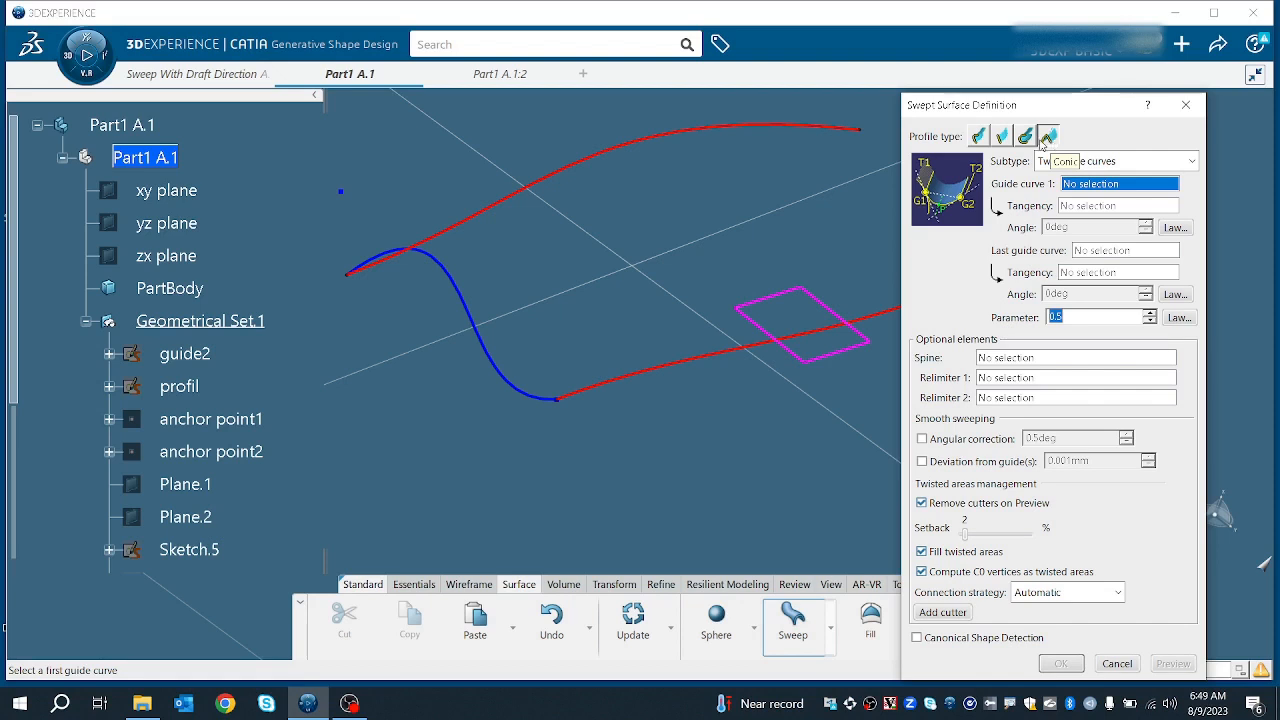
click(984, 143)
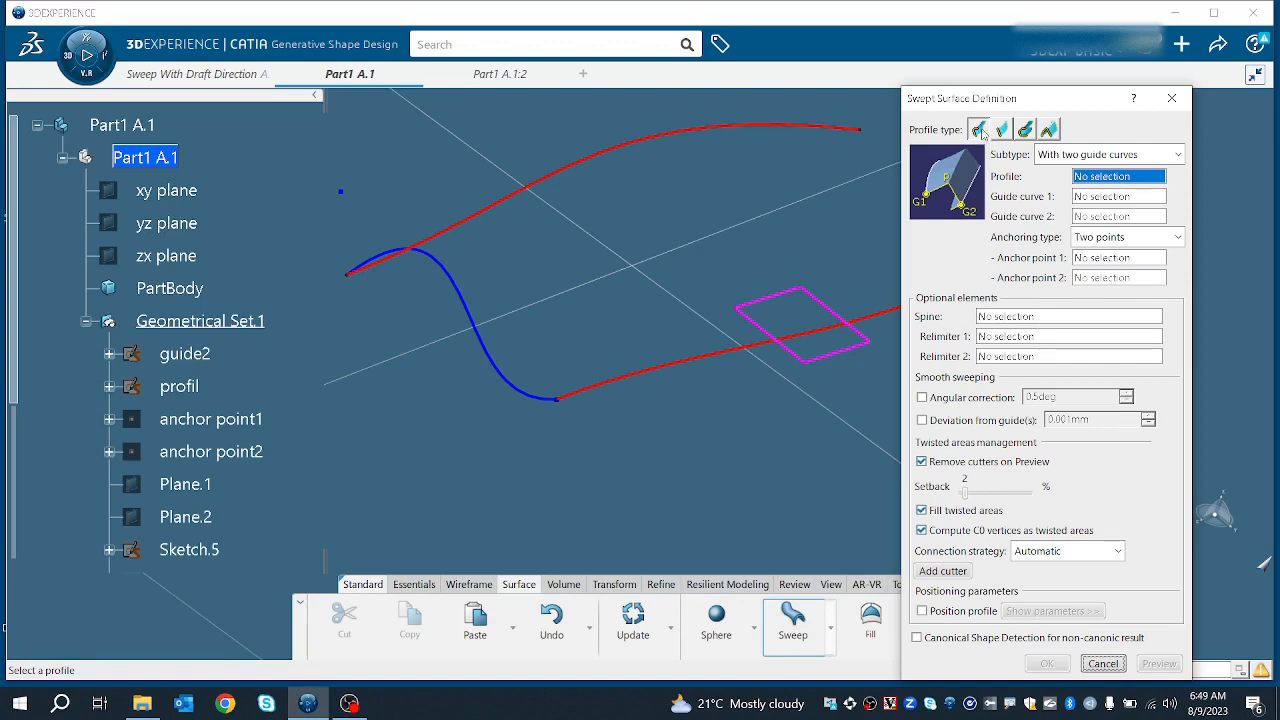
click(980, 130)
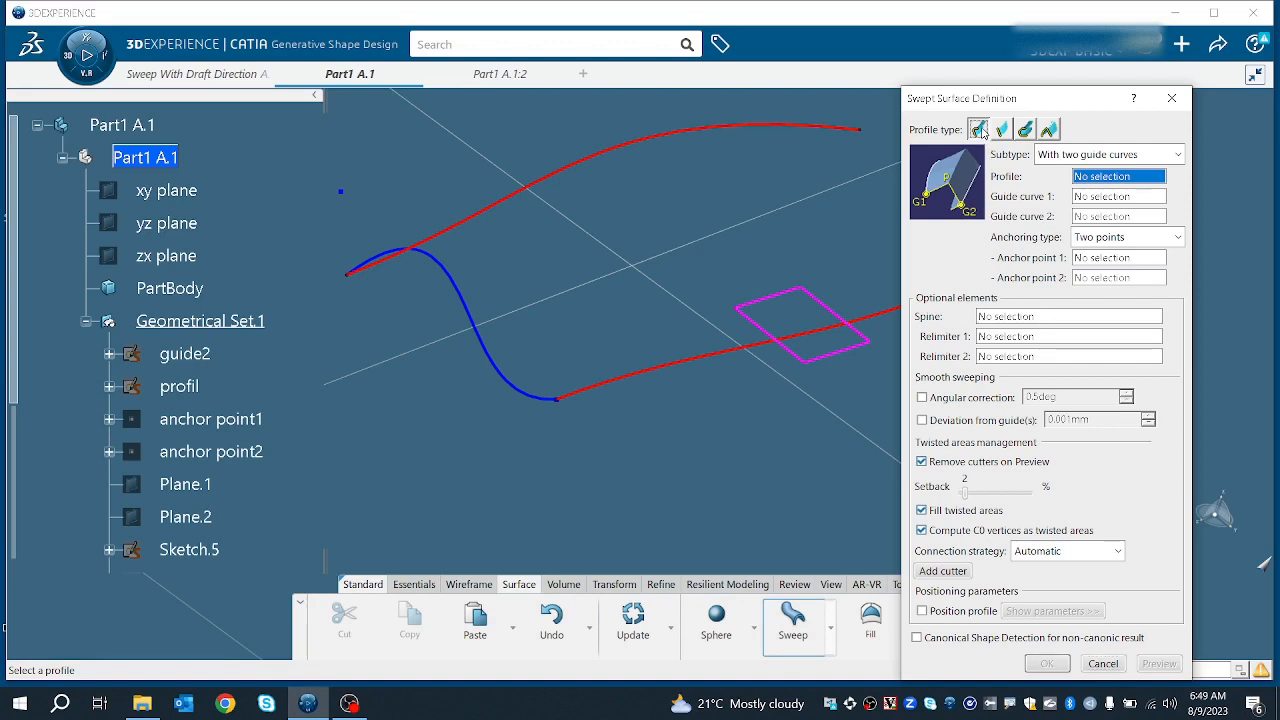
- Dismiss the Skype for Business sign-in prompt and set the explicit sweep's subtype to With reference surface
click(1117, 155)
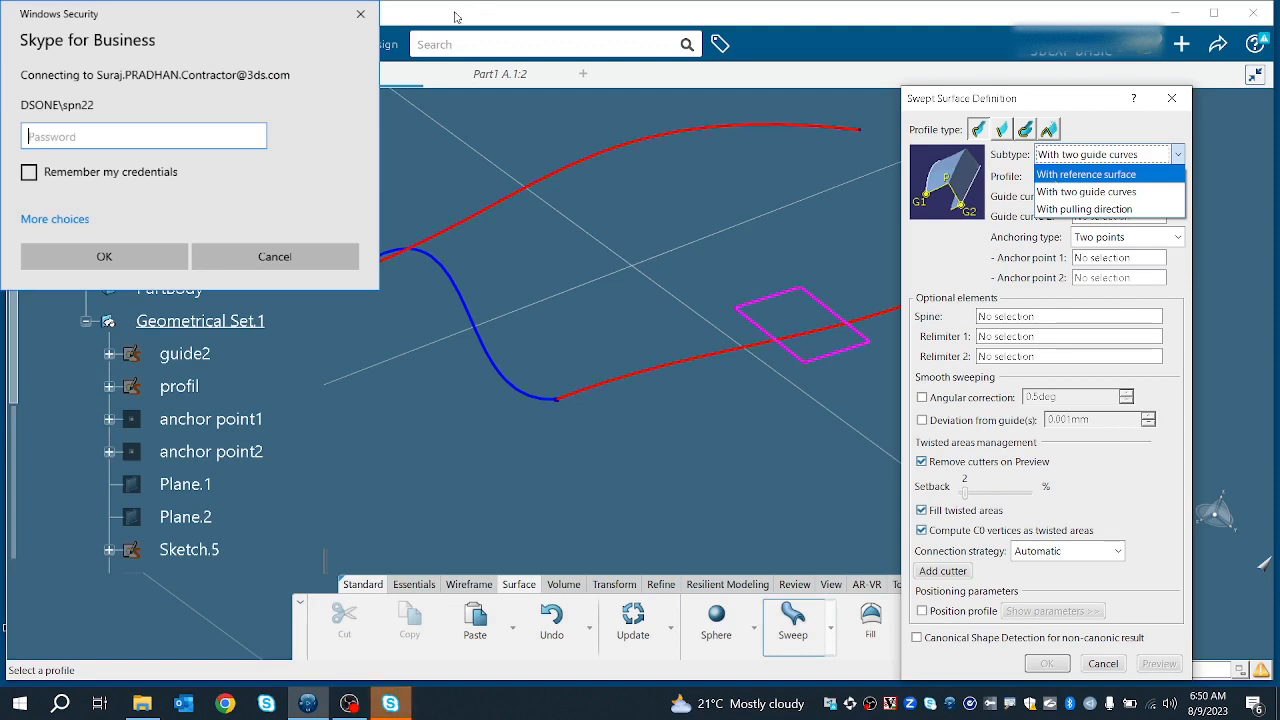
click(316, 266)
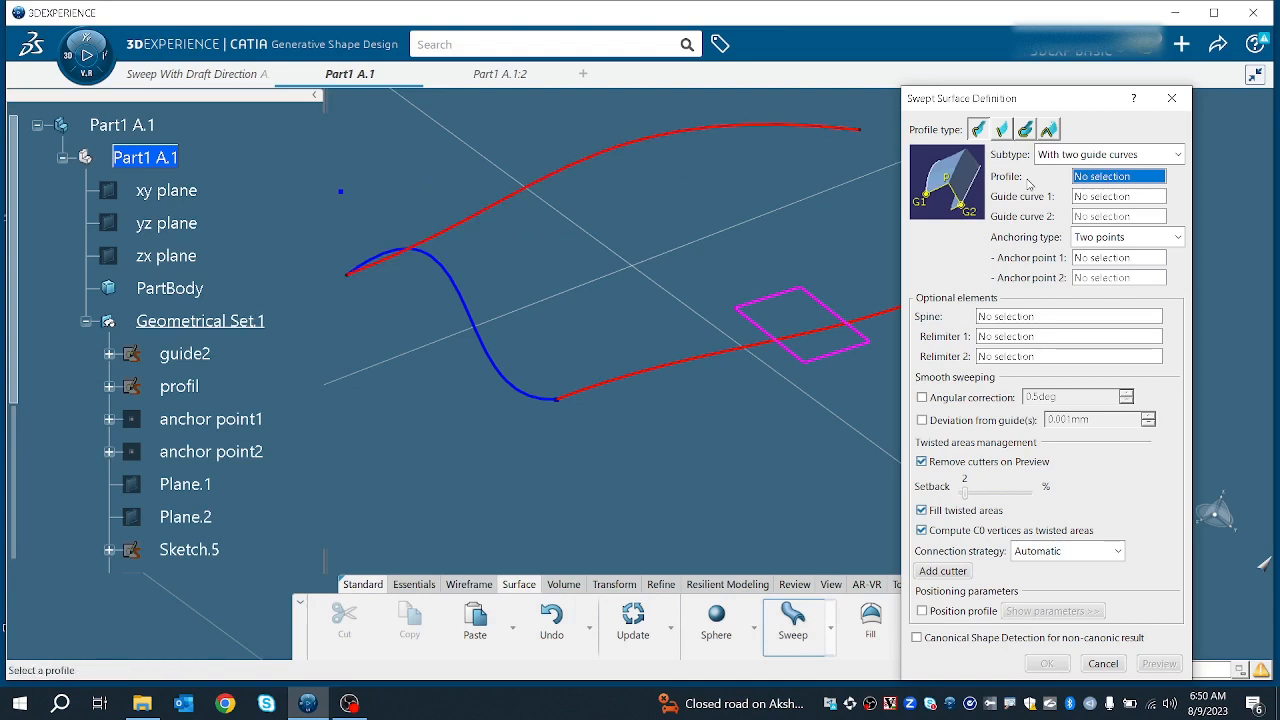
click(1068, 156)
click(1071, 175)
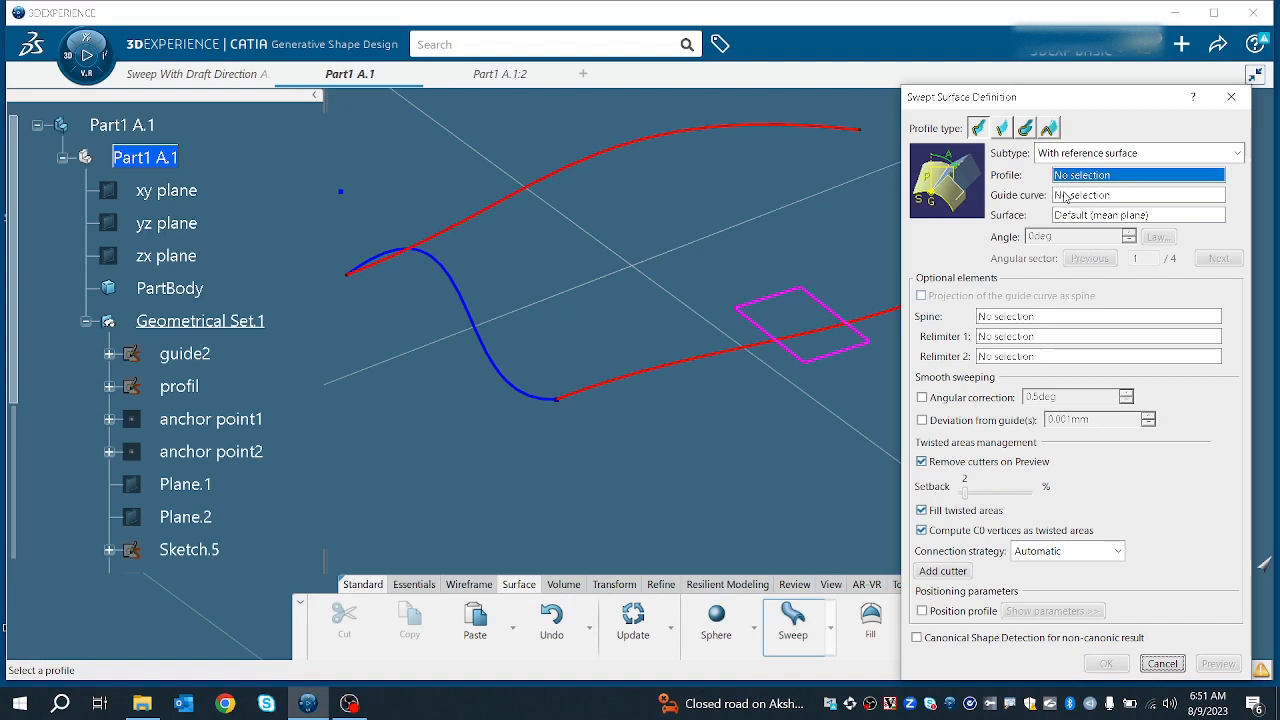
click(1066, 196)
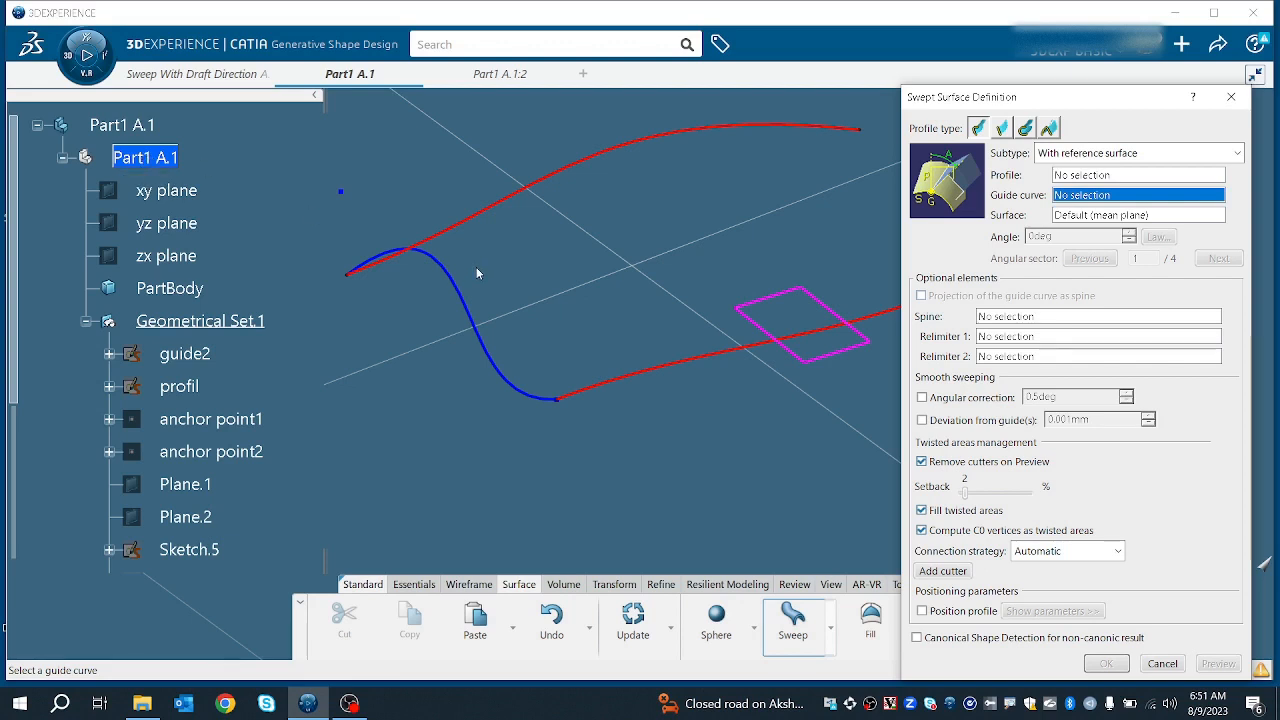
ctrl+middle_drag(546, 222, 558, 249)
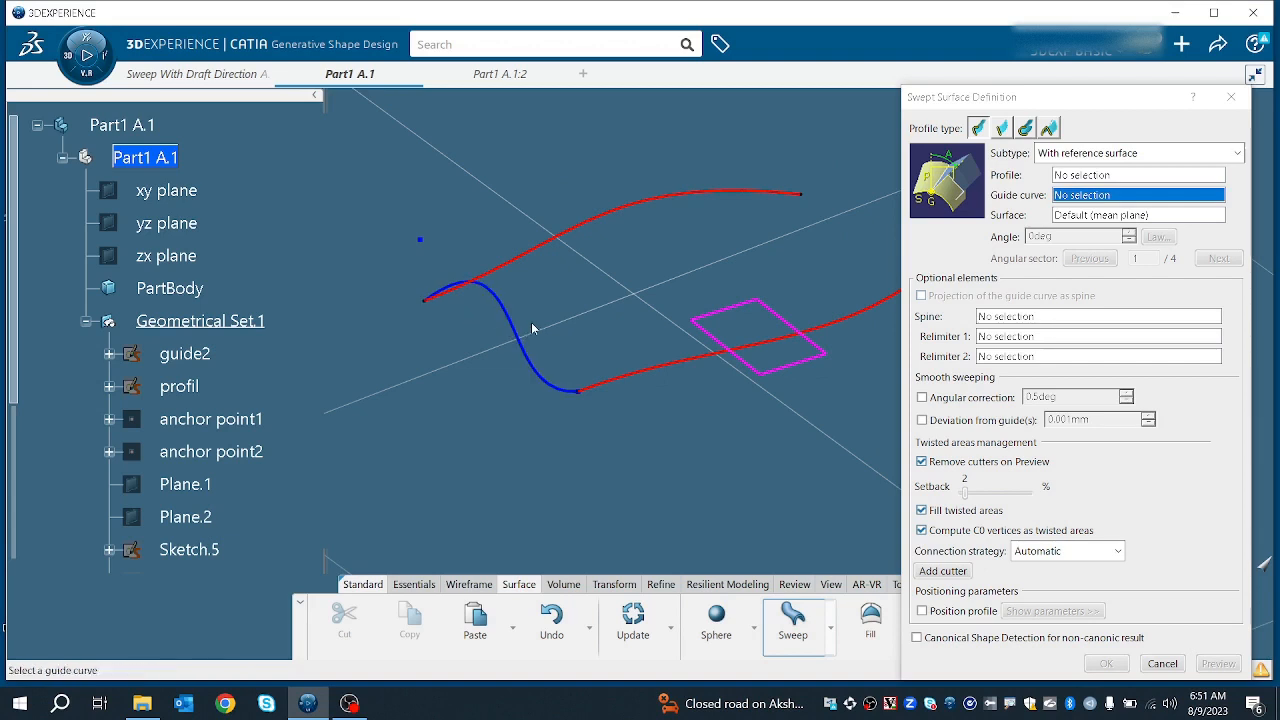
click(1108, 178)
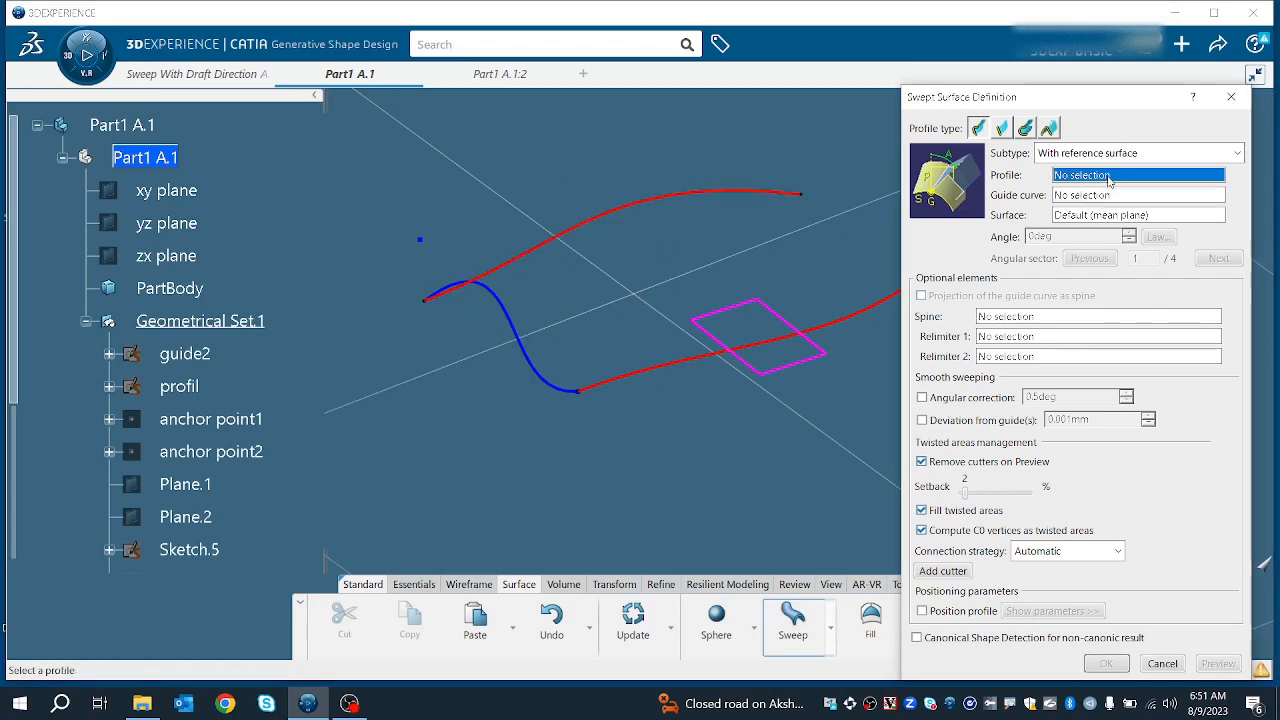
click(1232, 97)
- Define a reference-surface sweep with the blue curve as profile and the lower red curve as guide curve, and preview it
click(803, 621)
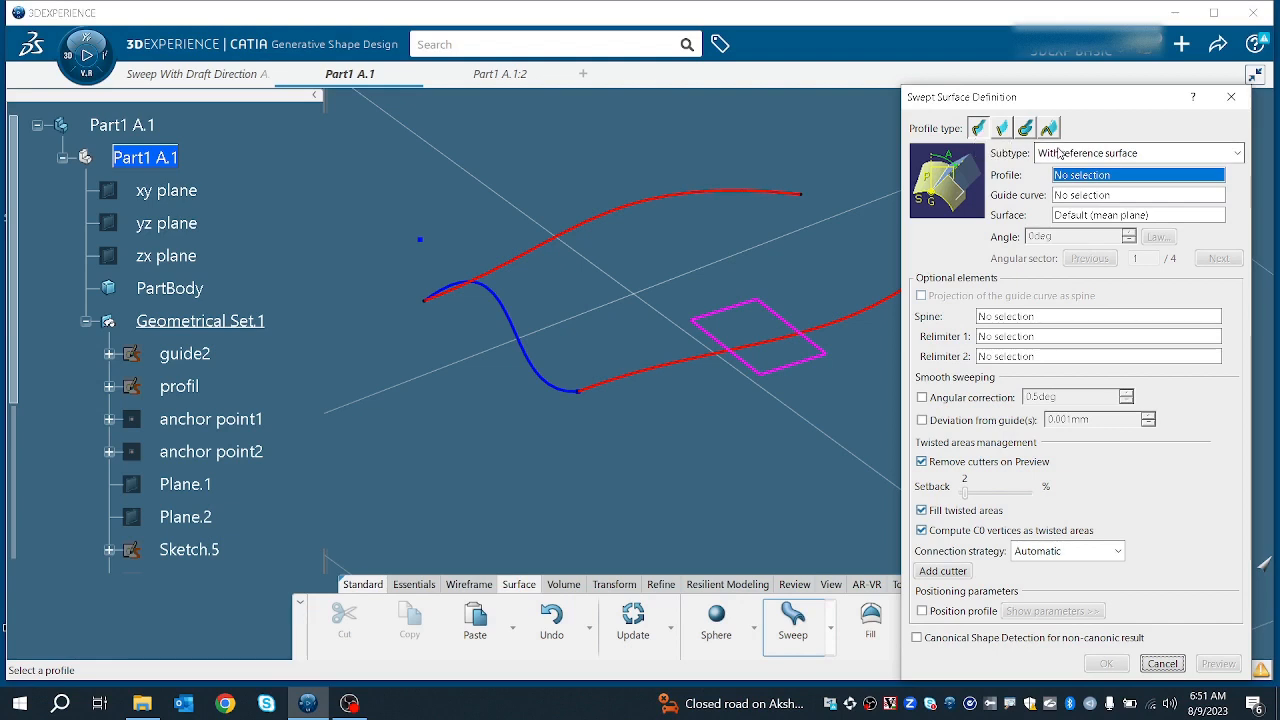
click(492, 305)
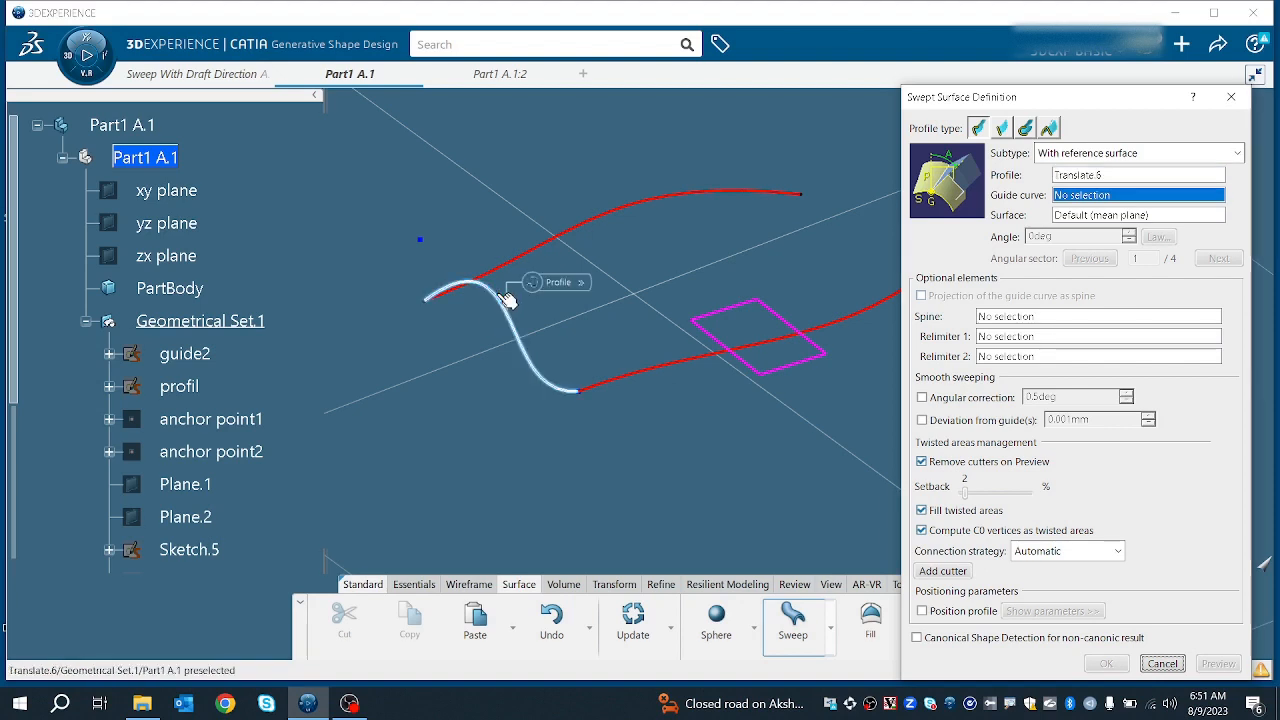
middle_drag(646, 469, 659, 466)
middle_click(657, 393)
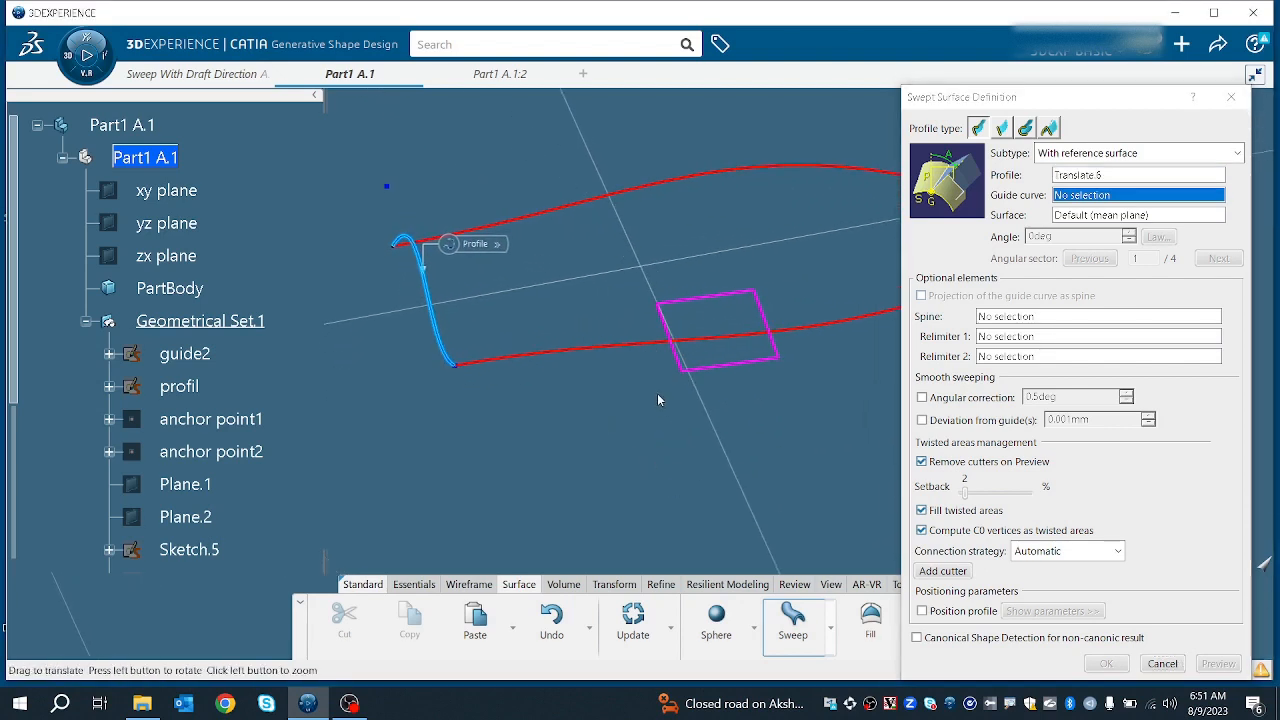
middle_drag(657, 393, 646, 429)
middle_click(694, 364)
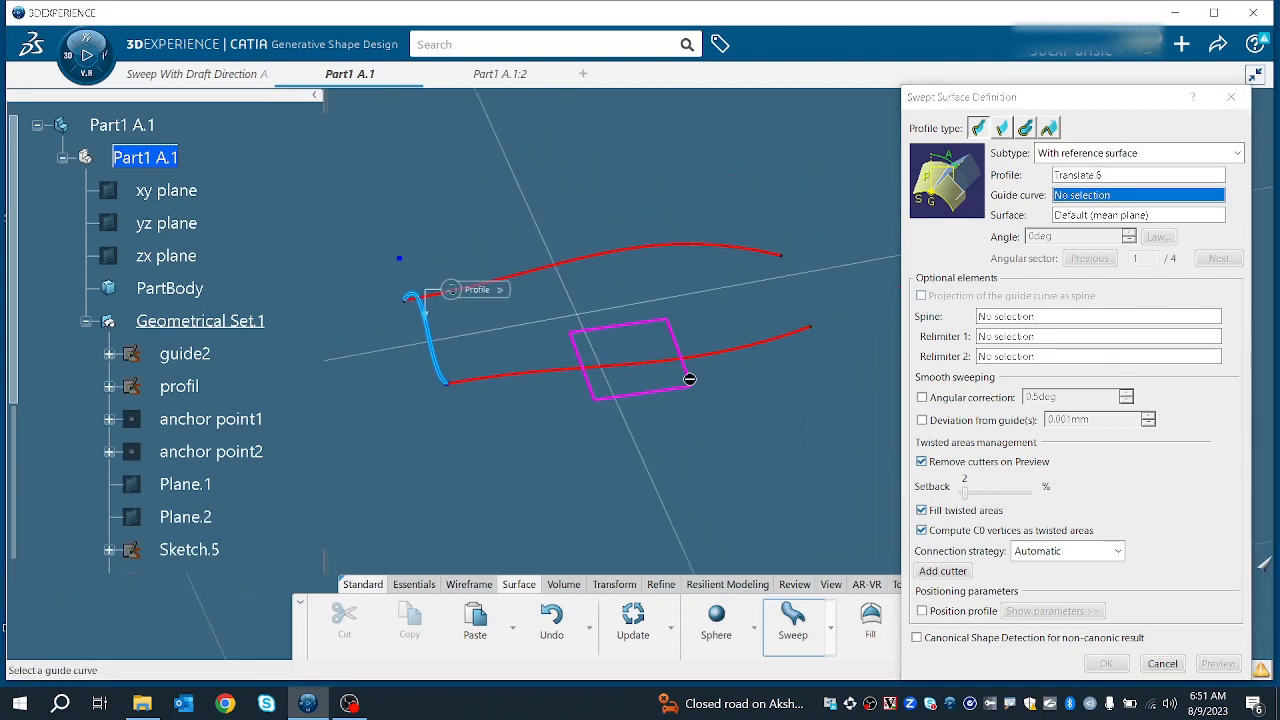
click(738, 349)
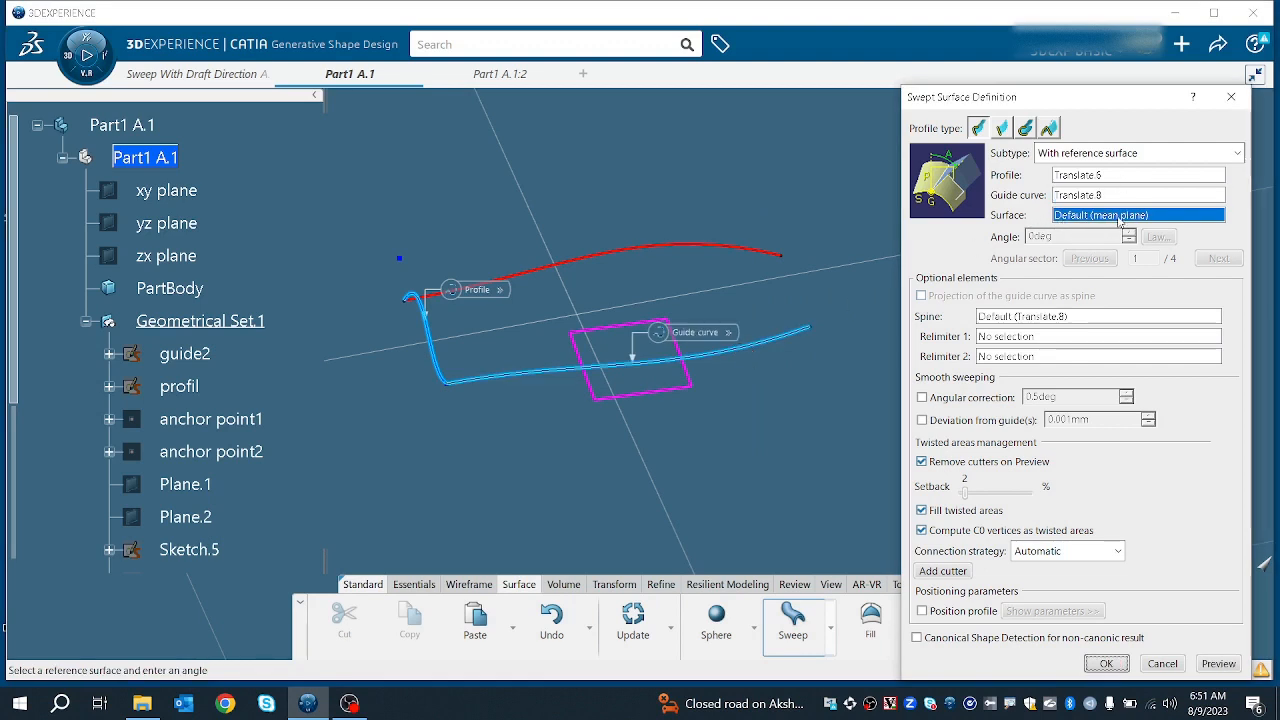
click(1218, 665)
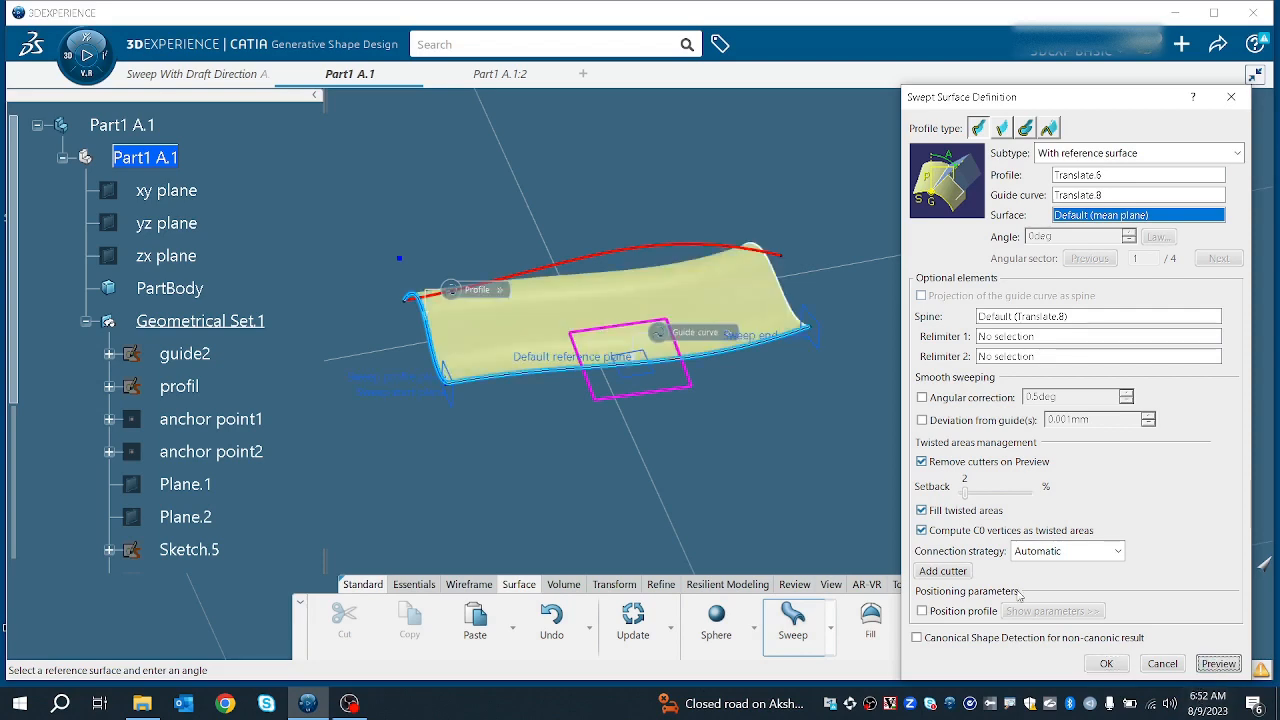
- Examine the previewed sweep, its default reference plane and both end sections from several angles, narrowing the specification tree for more room
middle_drag(700, 470, 836, 356)
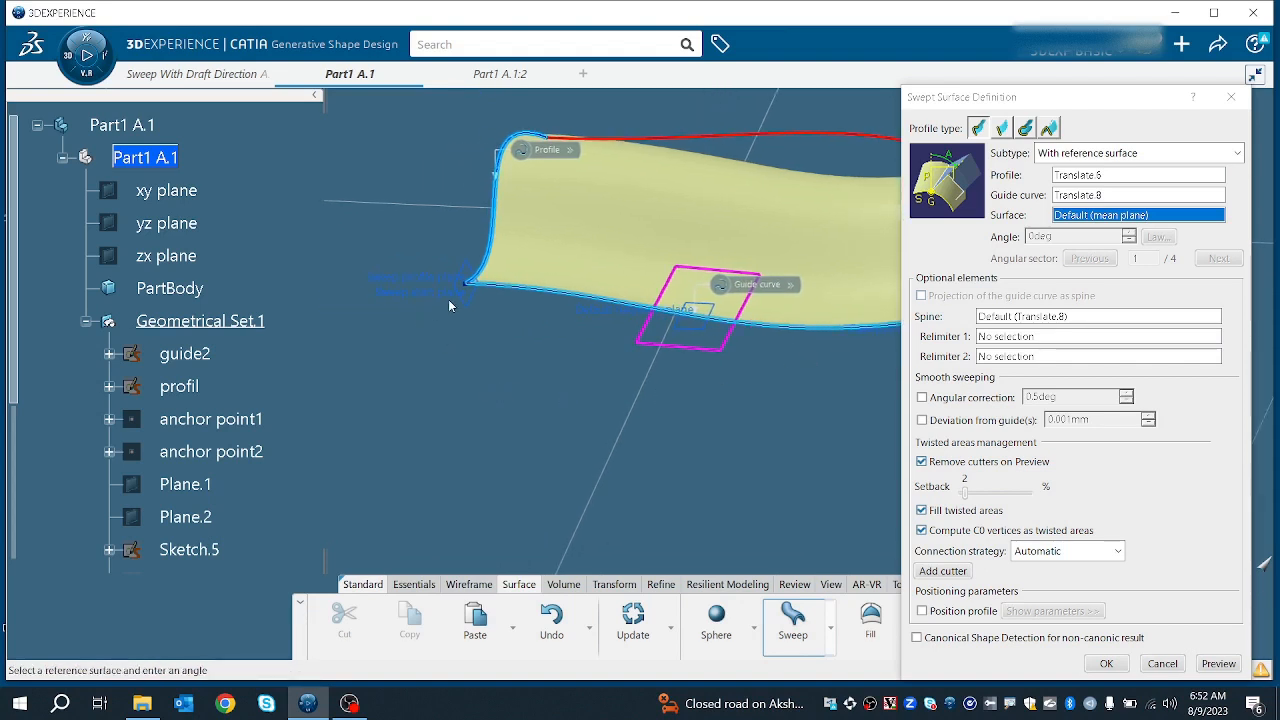
middle_drag(460, 299, 342, 346)
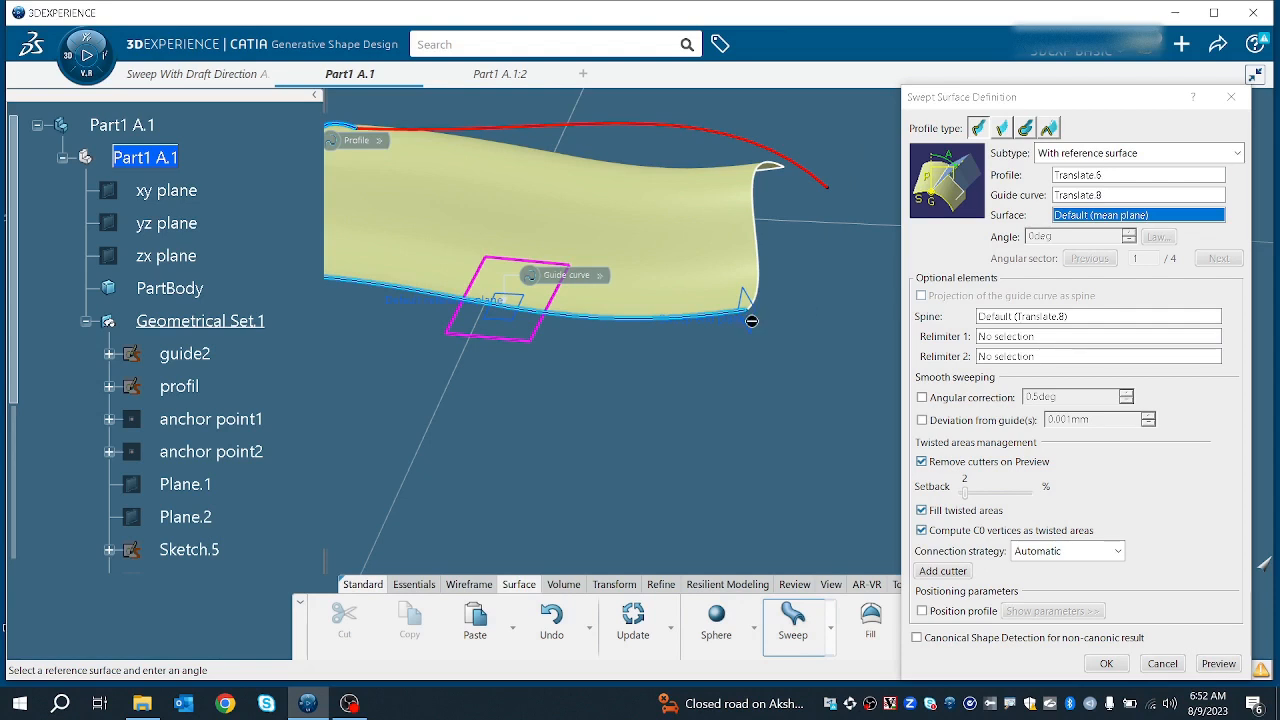
middle_drag(746, 363, 770, 338)
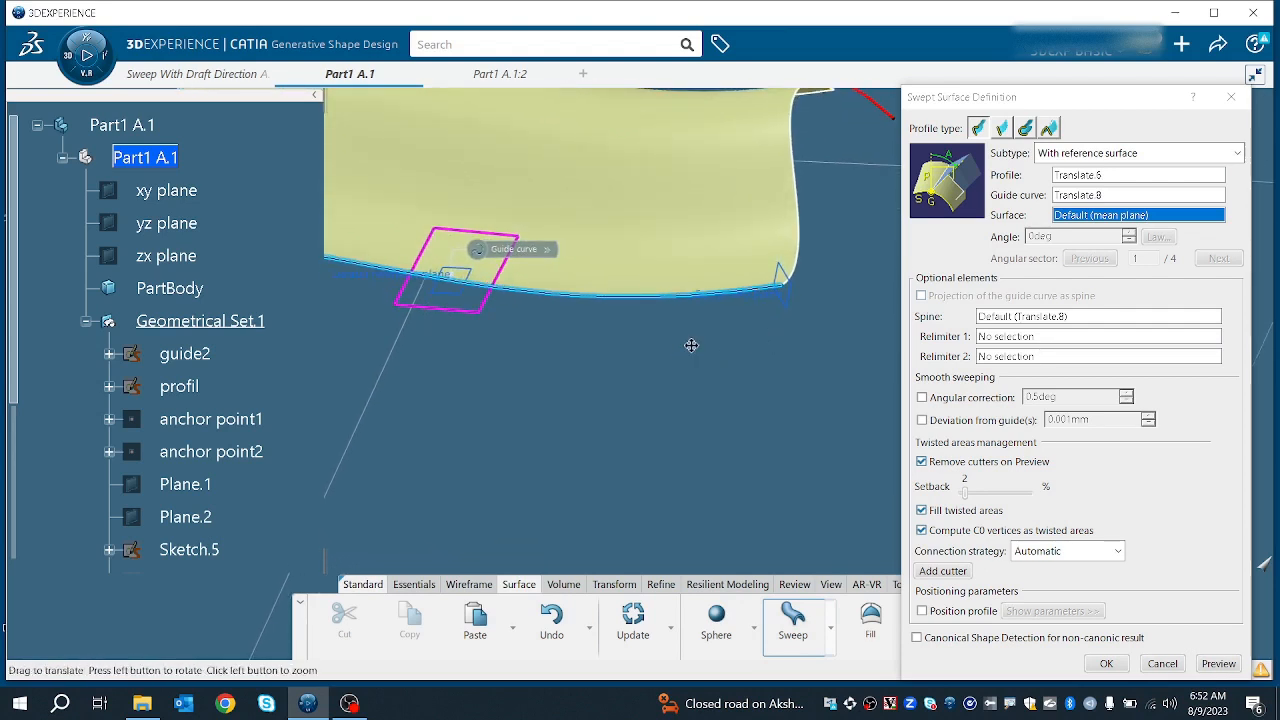
middle_drag(509, 345, 544, 308)
middle_drag(750, 349, 718, 363)
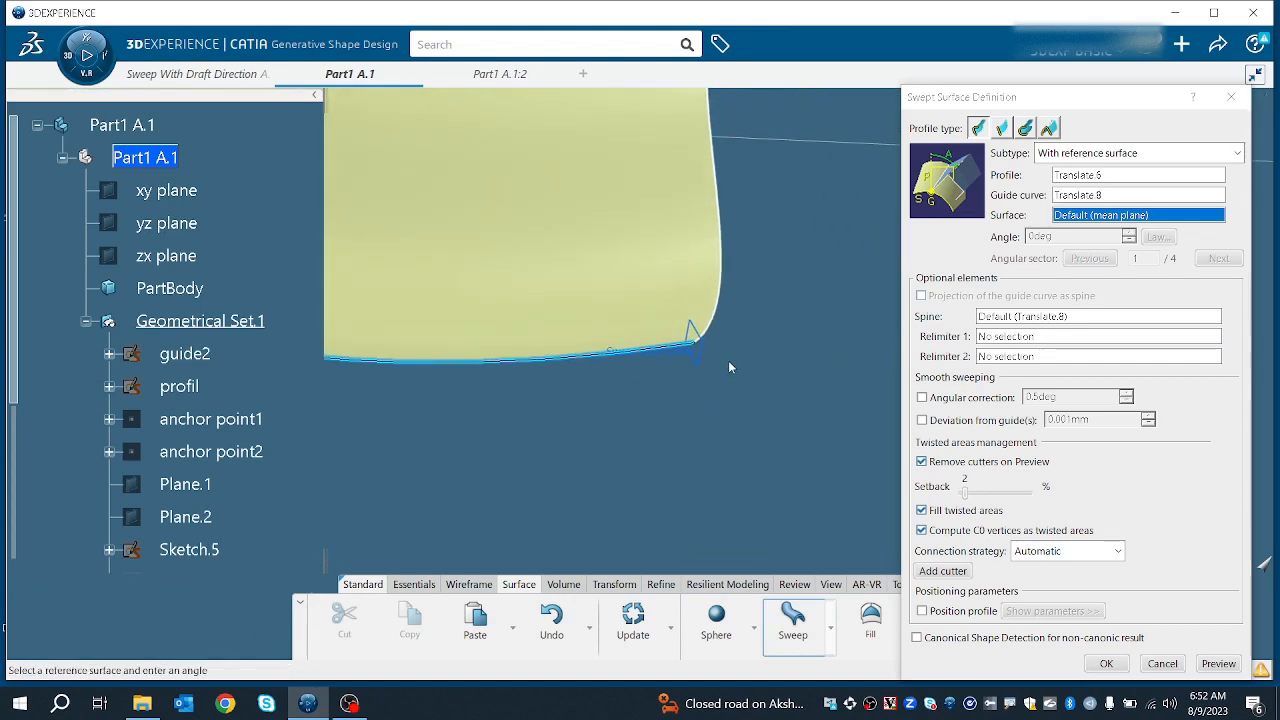
middle_drag(690, 337, 753, 340)
drag(325, 113, 156, 123)
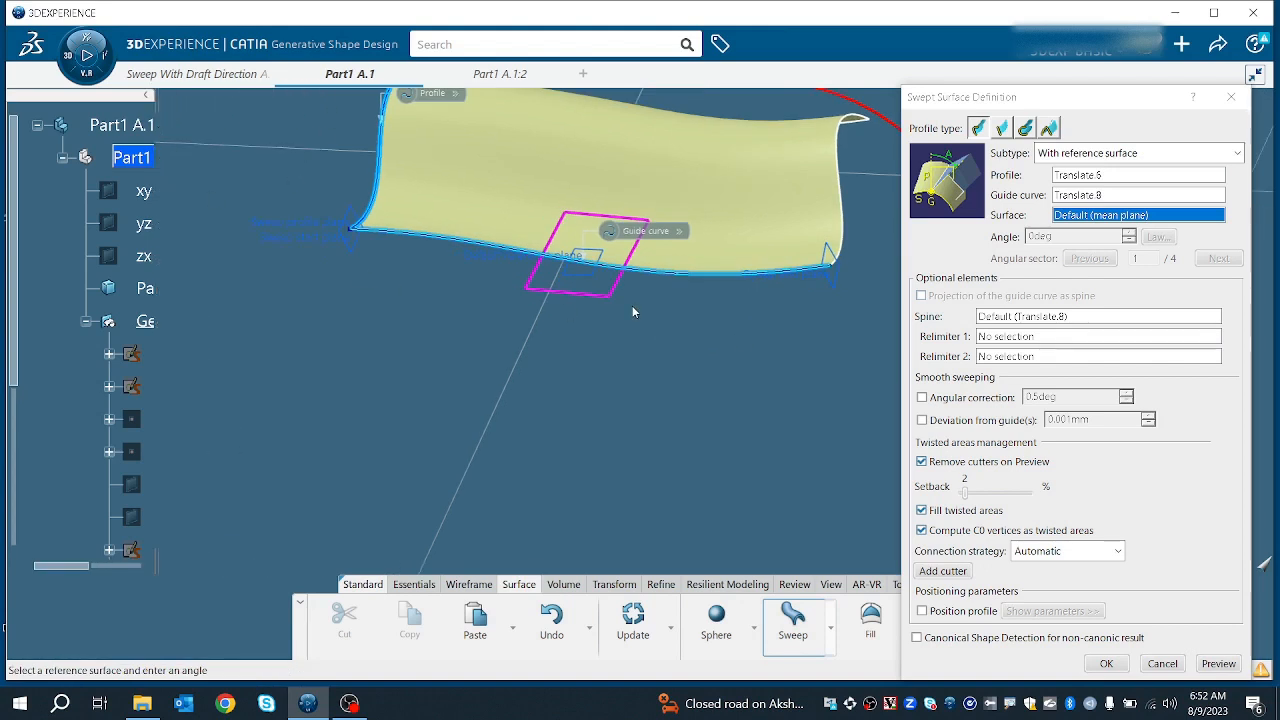
middle_drag(632, 312, 392, 334)
click(381, 380)
middle_drag(585, 331, 591, 439)
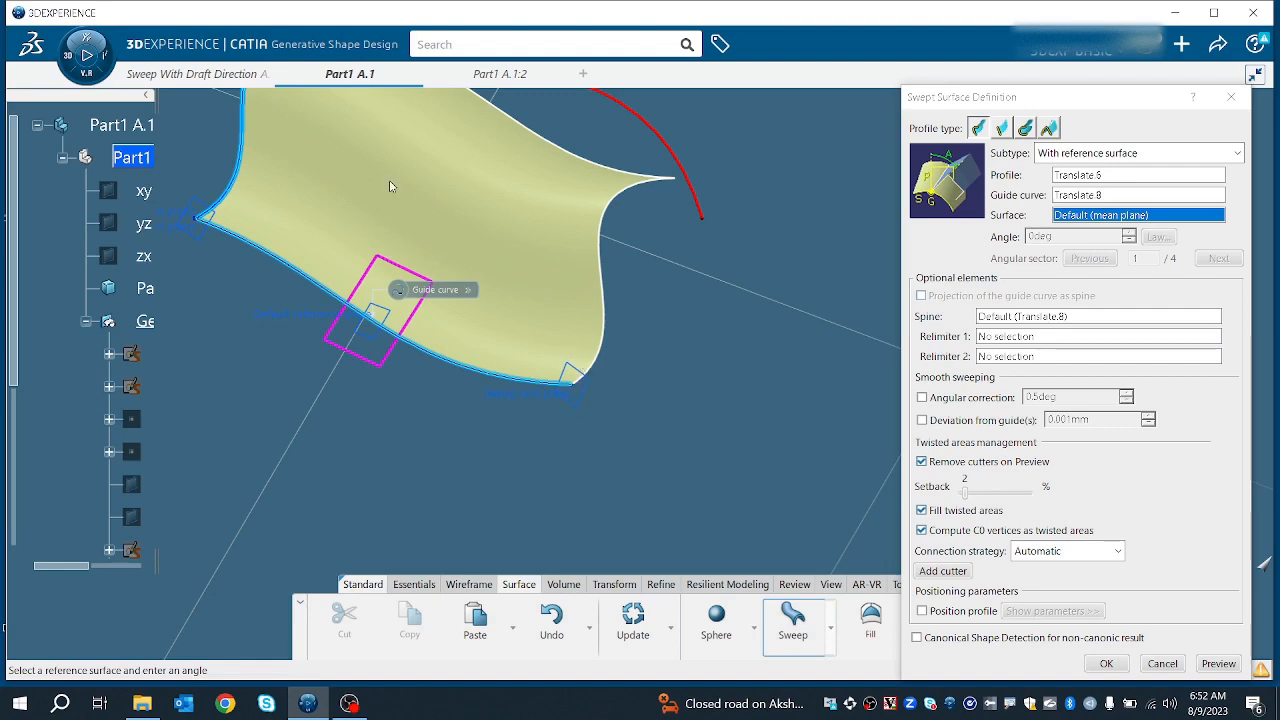
middle_drag(511, 361, 699, 345)
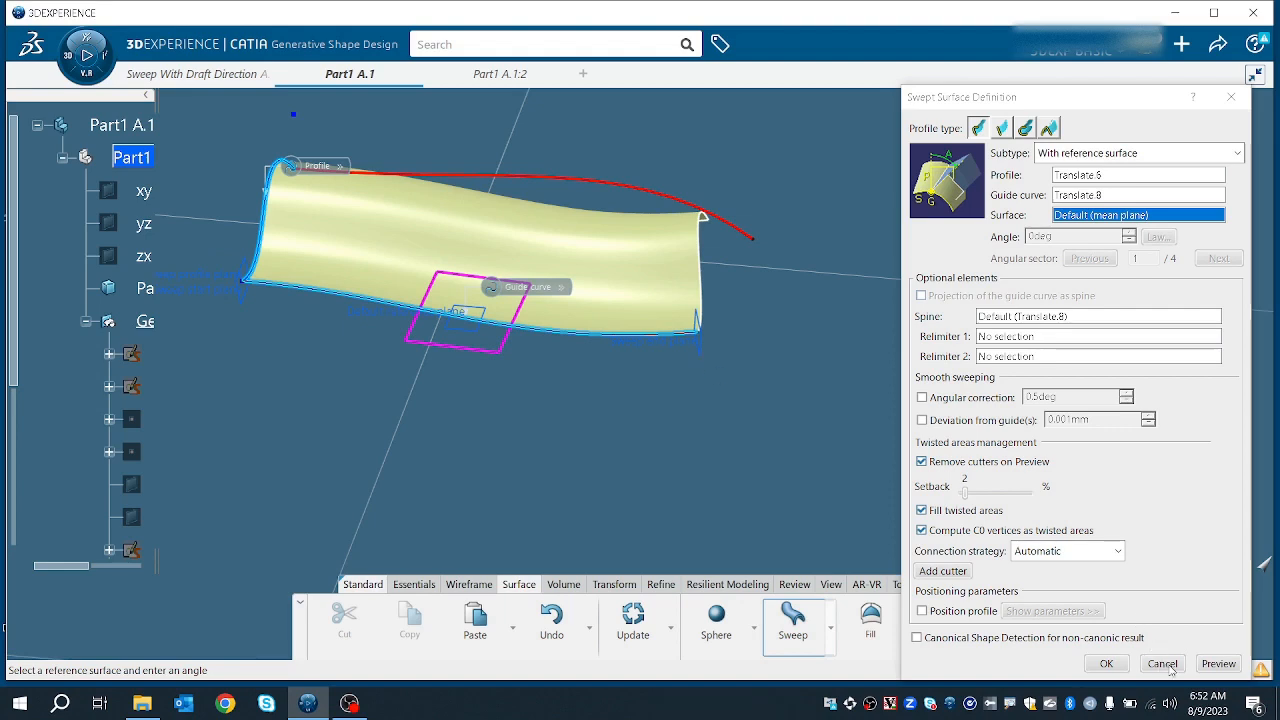
- Accept the previewed sweep to create the surface along the lower red guide curve
click(1106, 663)
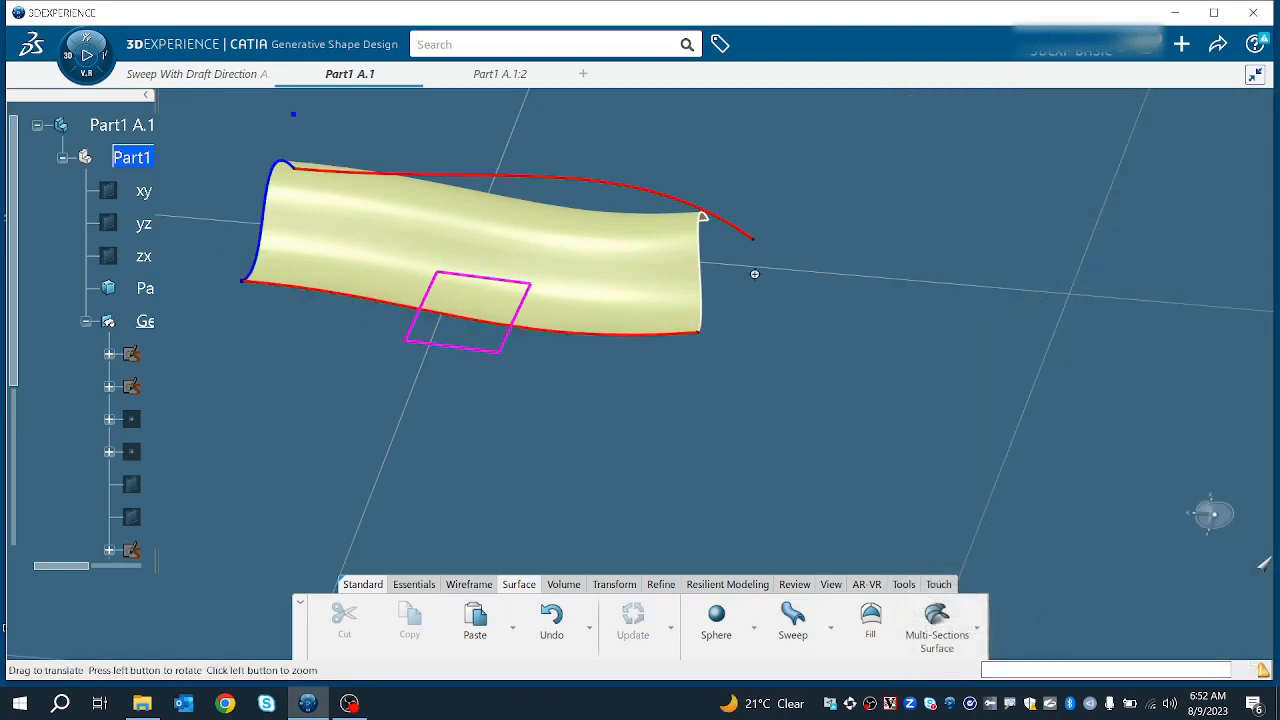
middle_drag(754, 271, 676, 346)
click(651, 375)
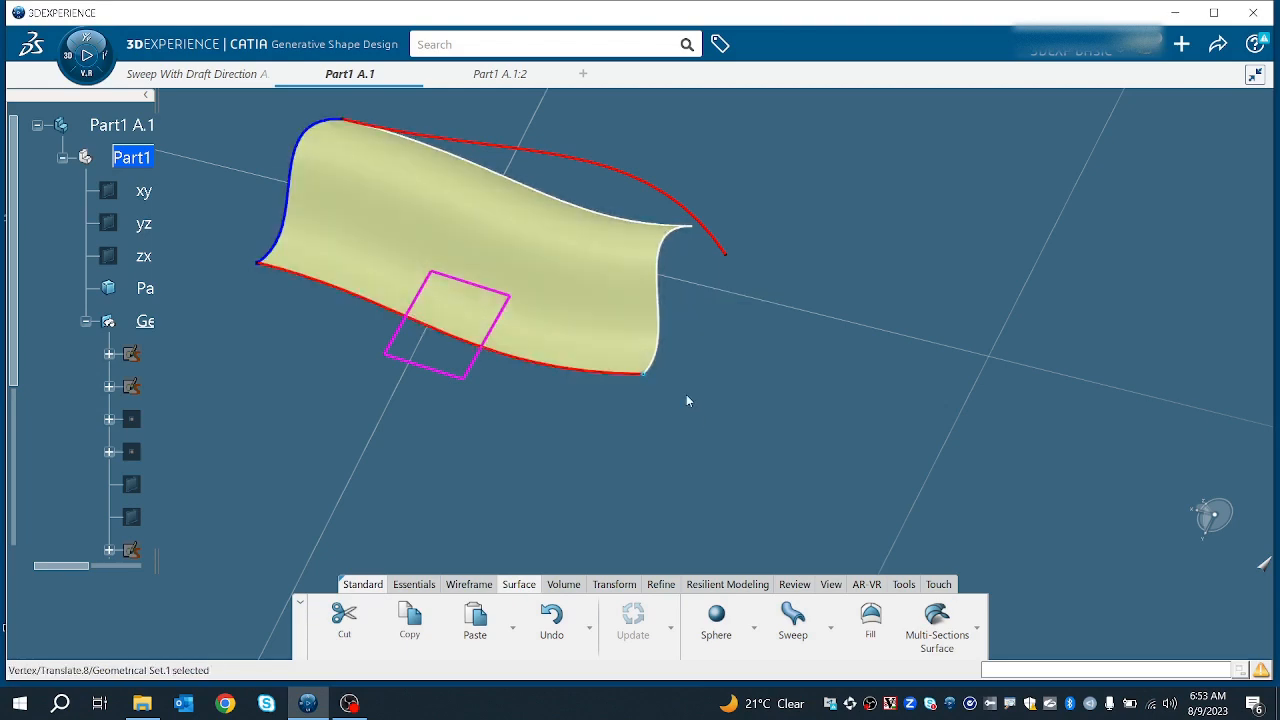
- Edit the swept surface to use the upper red curve, Translate.7, as its guide curve, preview it and accept the change
double_click(566, 289)
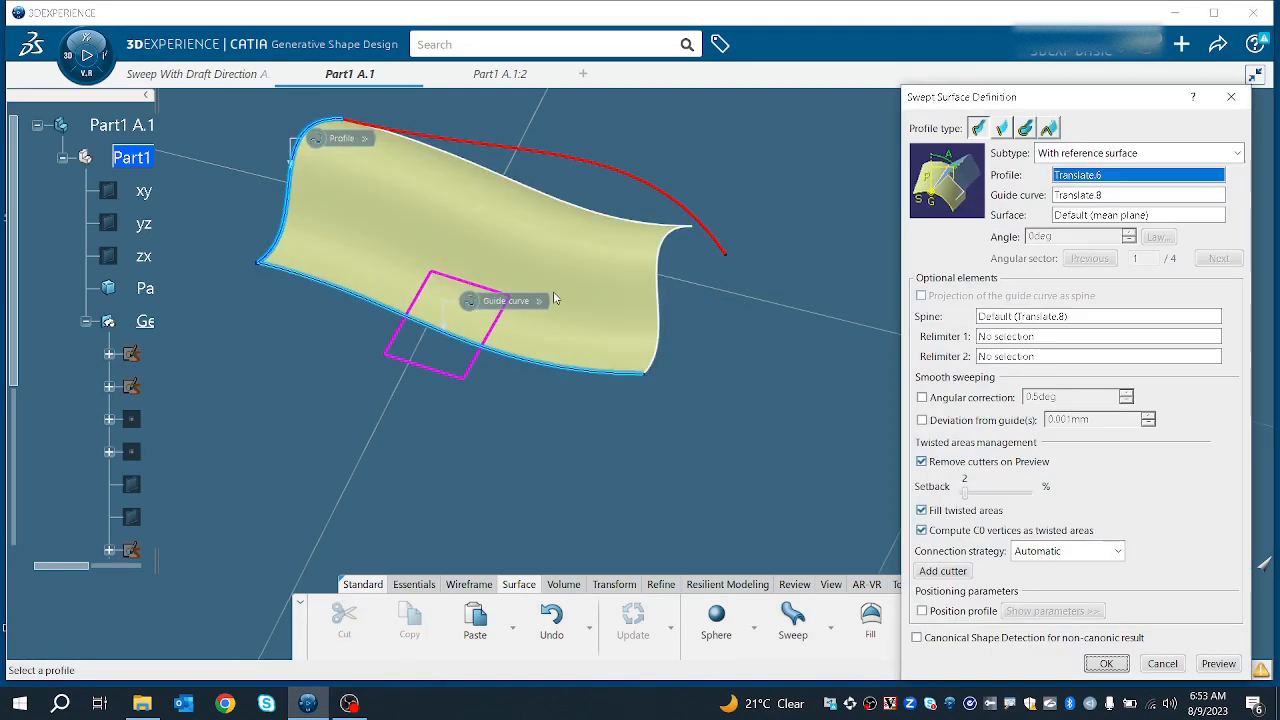
click(1095, 195)
click(705, 225)
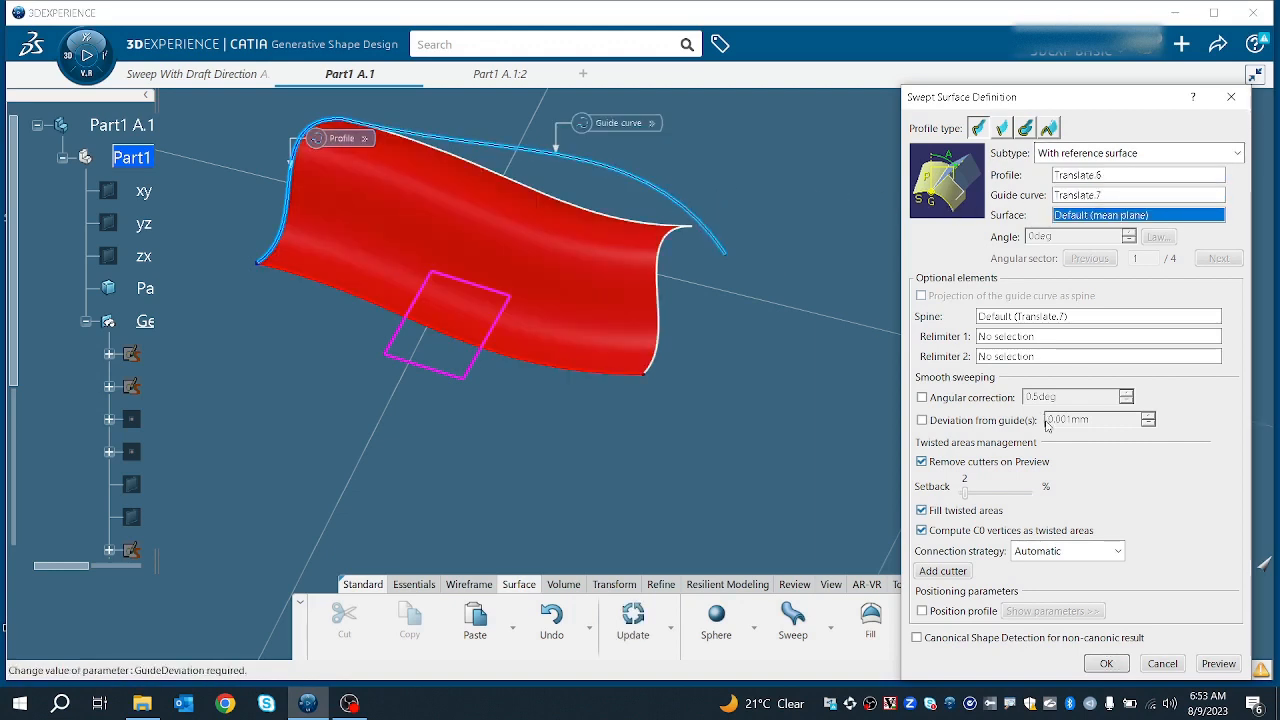
click(1206, 663)
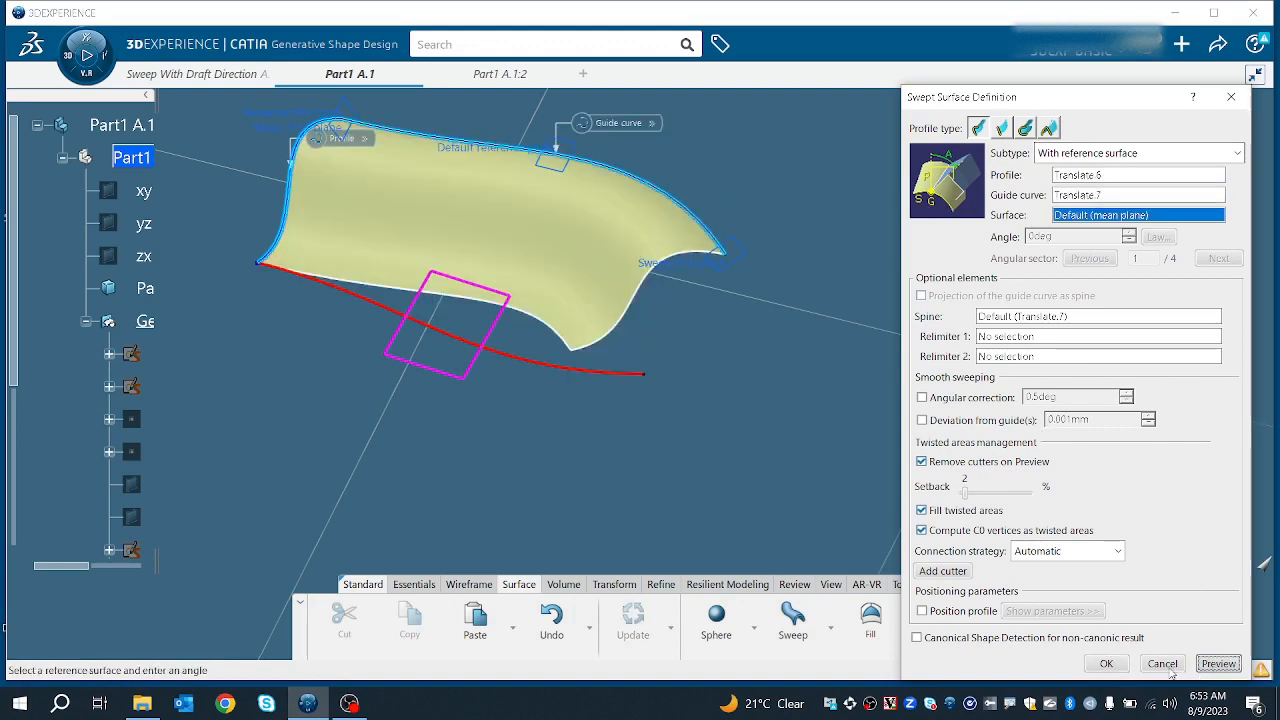
click(1106, 664)
- Edit the swept surface to use the lower red curve, Translate.8, as its spine, and preview the result
middle_drag(760, 290, 677, 310)
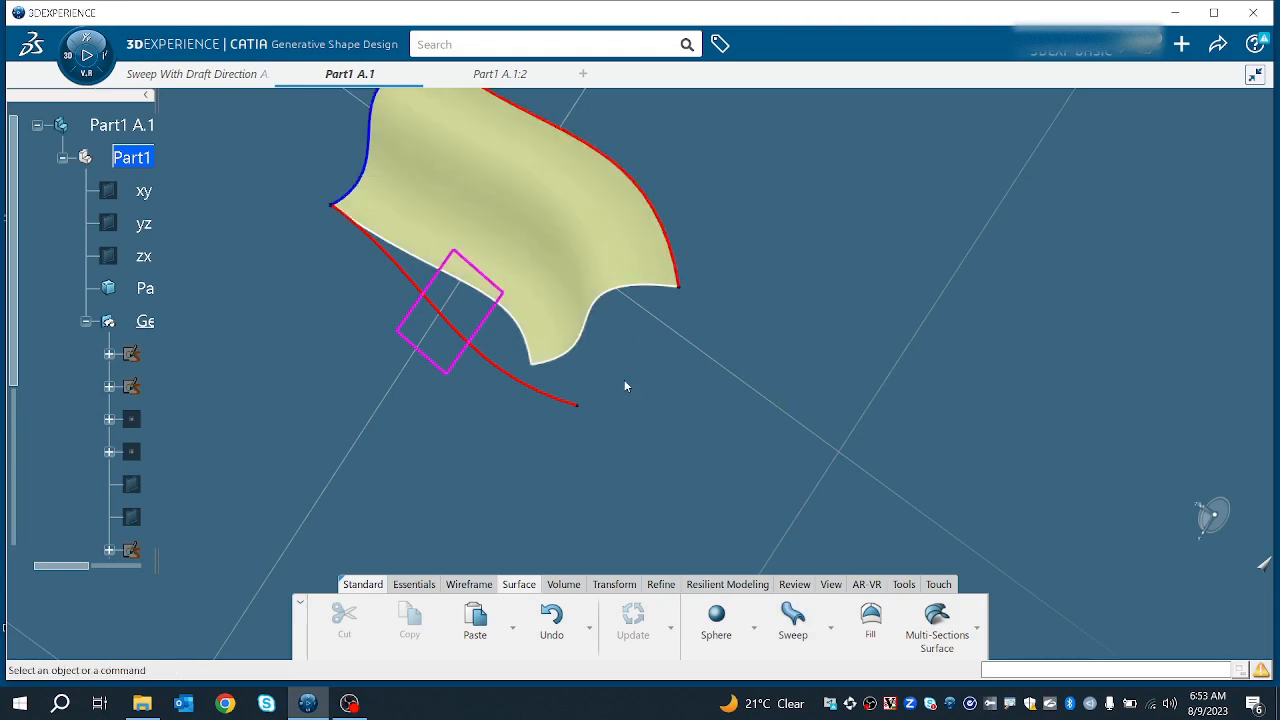
middle_drag(625, 386, 585, 283)
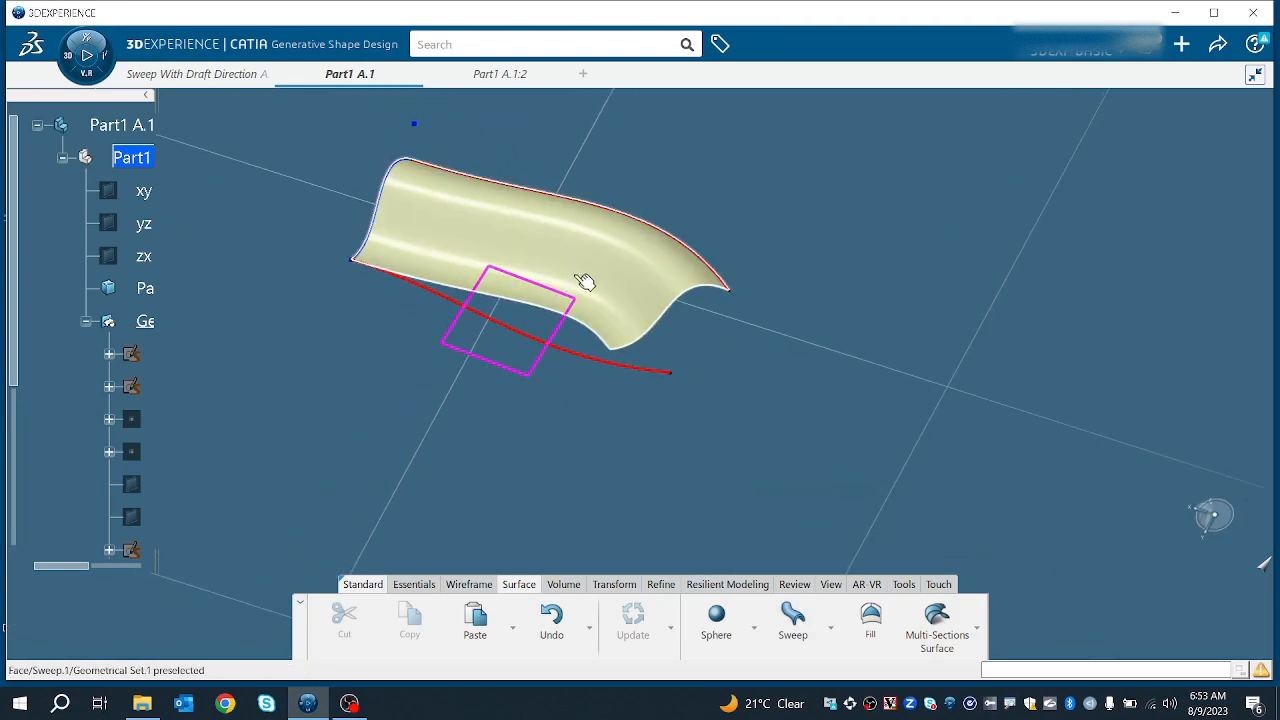
double_click(575, 250)
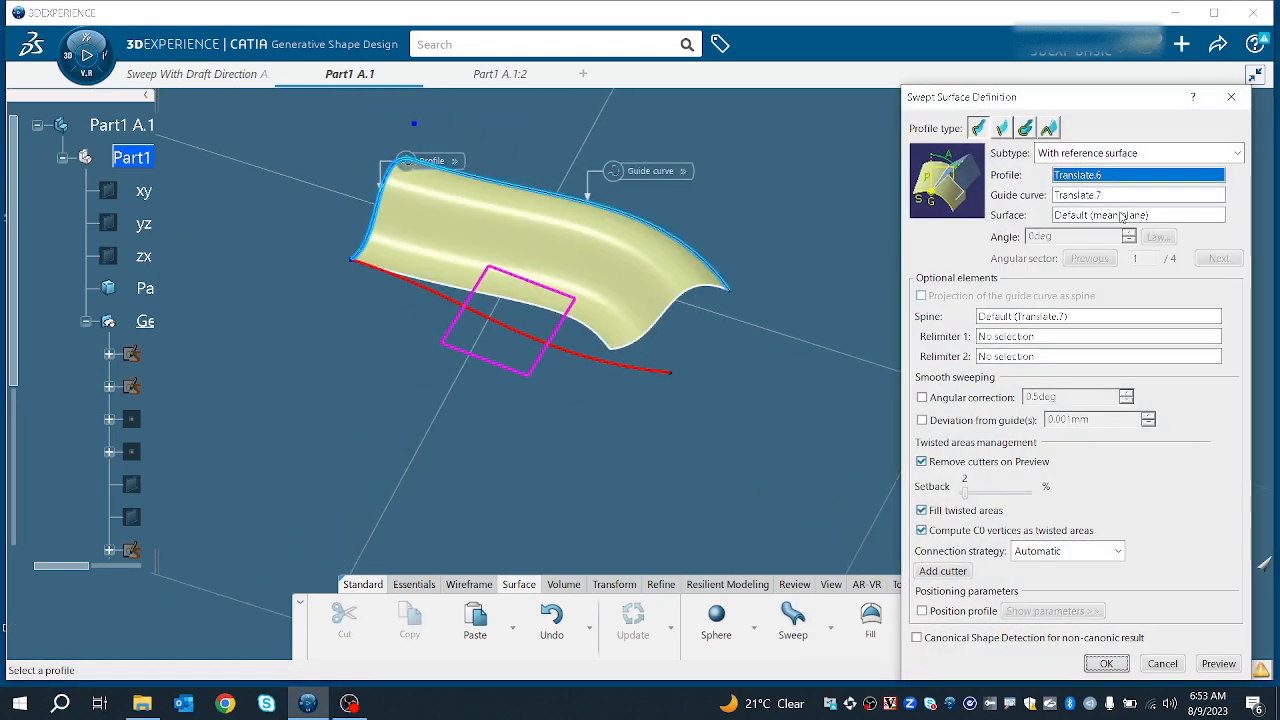
click(990, 317)
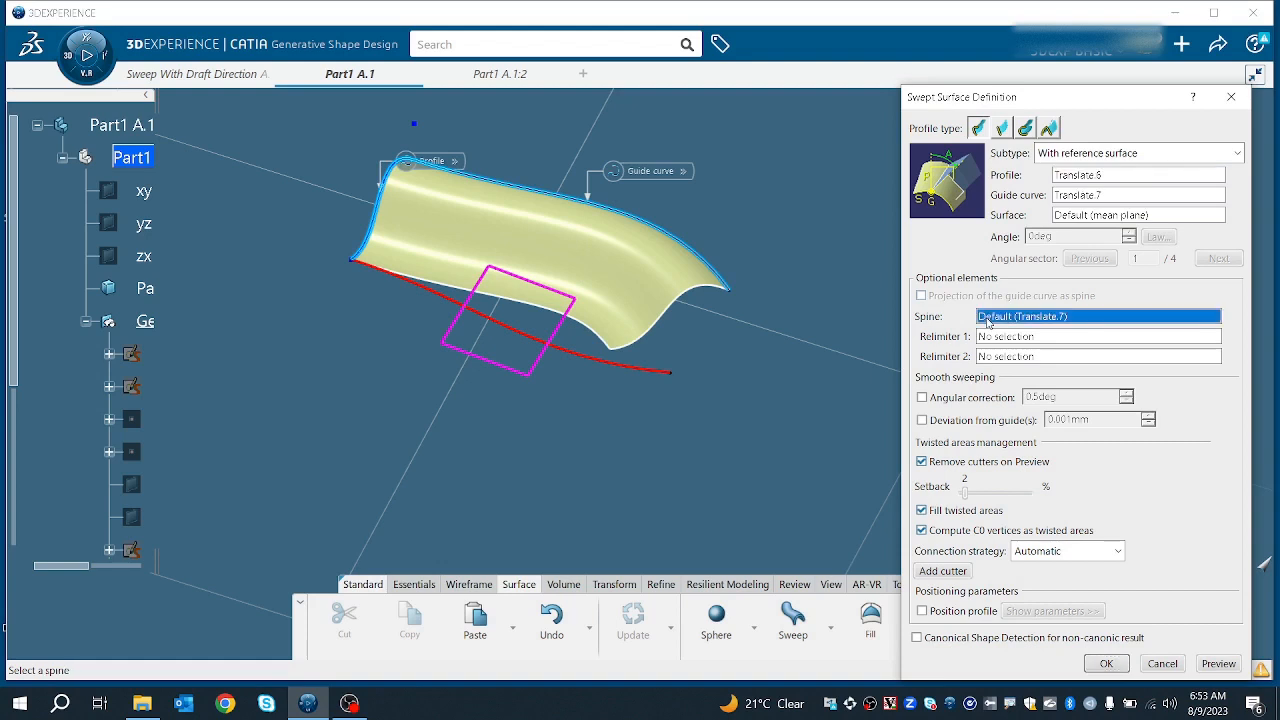
click(650, 375)
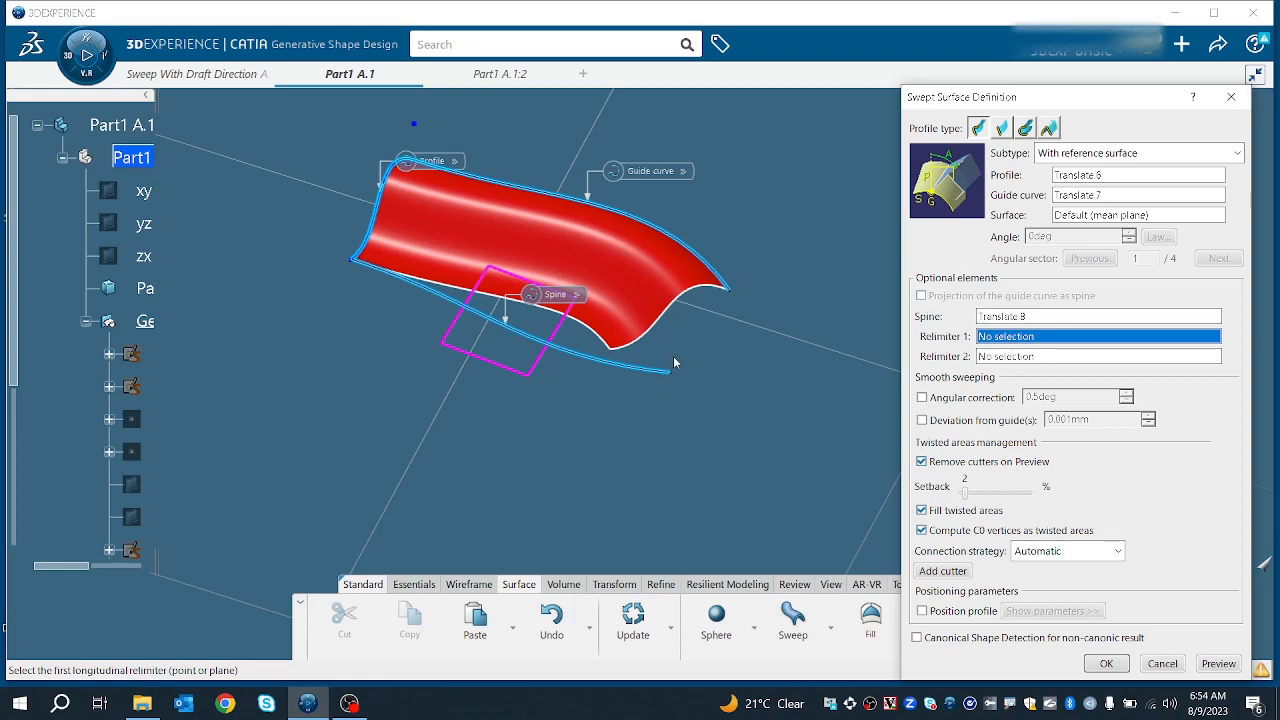
click(1216, 664)
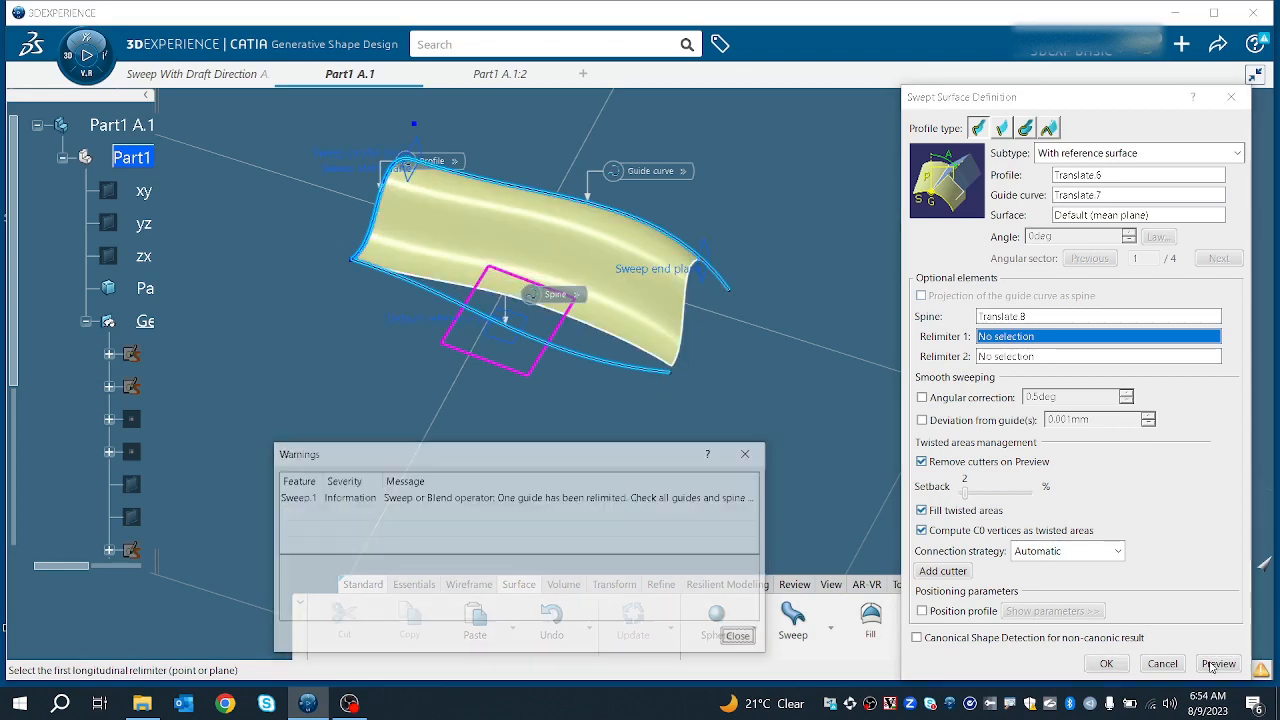
click(741, 638)
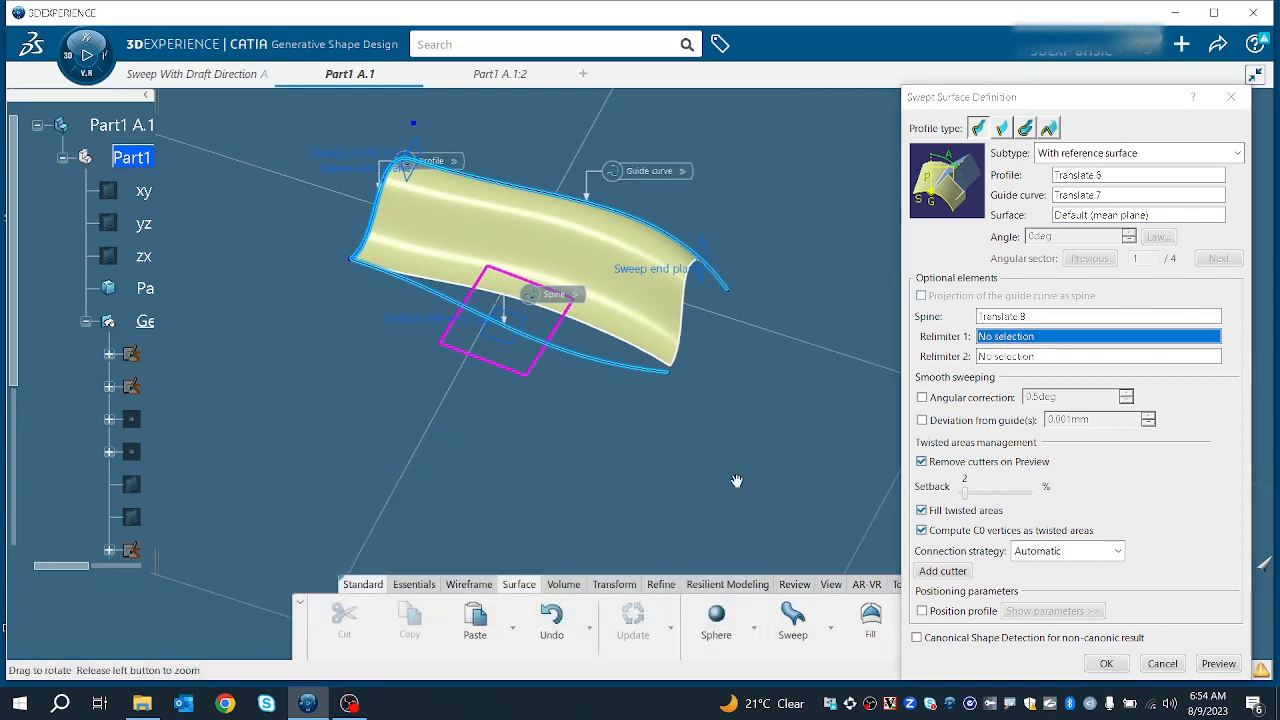
- Create a plane offset -77 mm from the yz plane as the sweep's first relimiter, widening the specification tree to reach the reference planes
scroll(743, 362, up, 5)
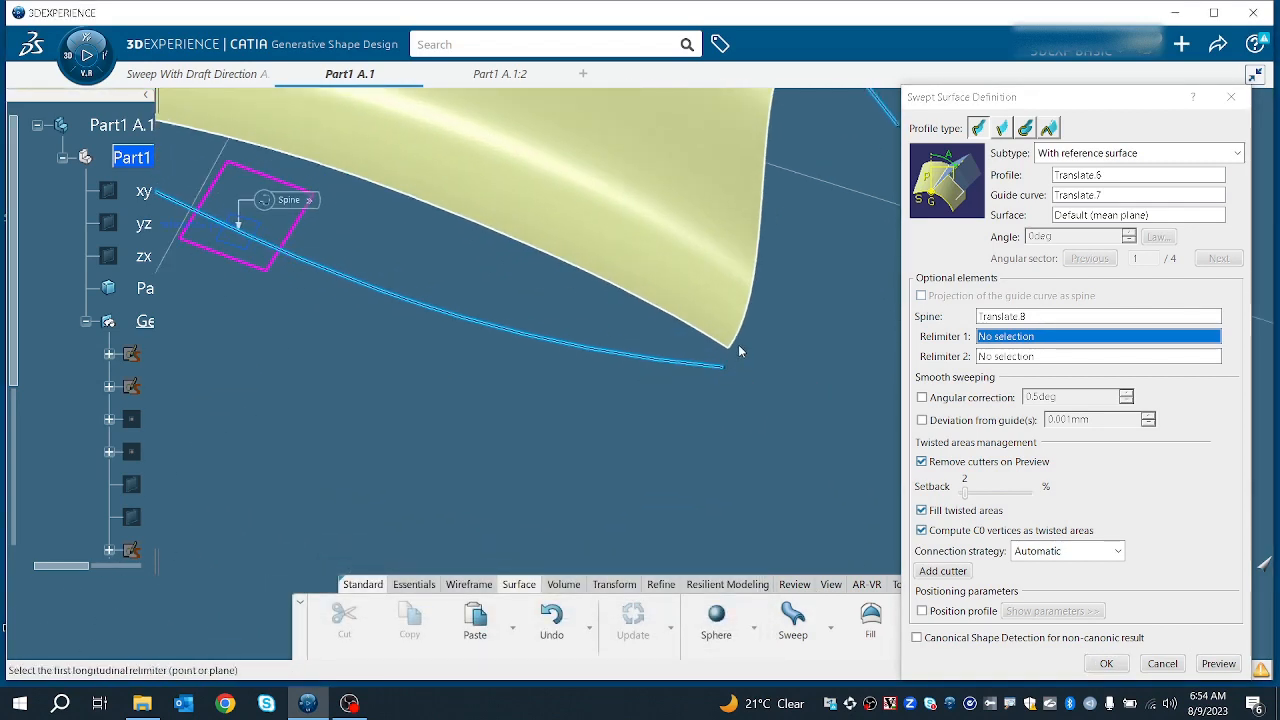
middle_drag(737, 371, 657, 489)
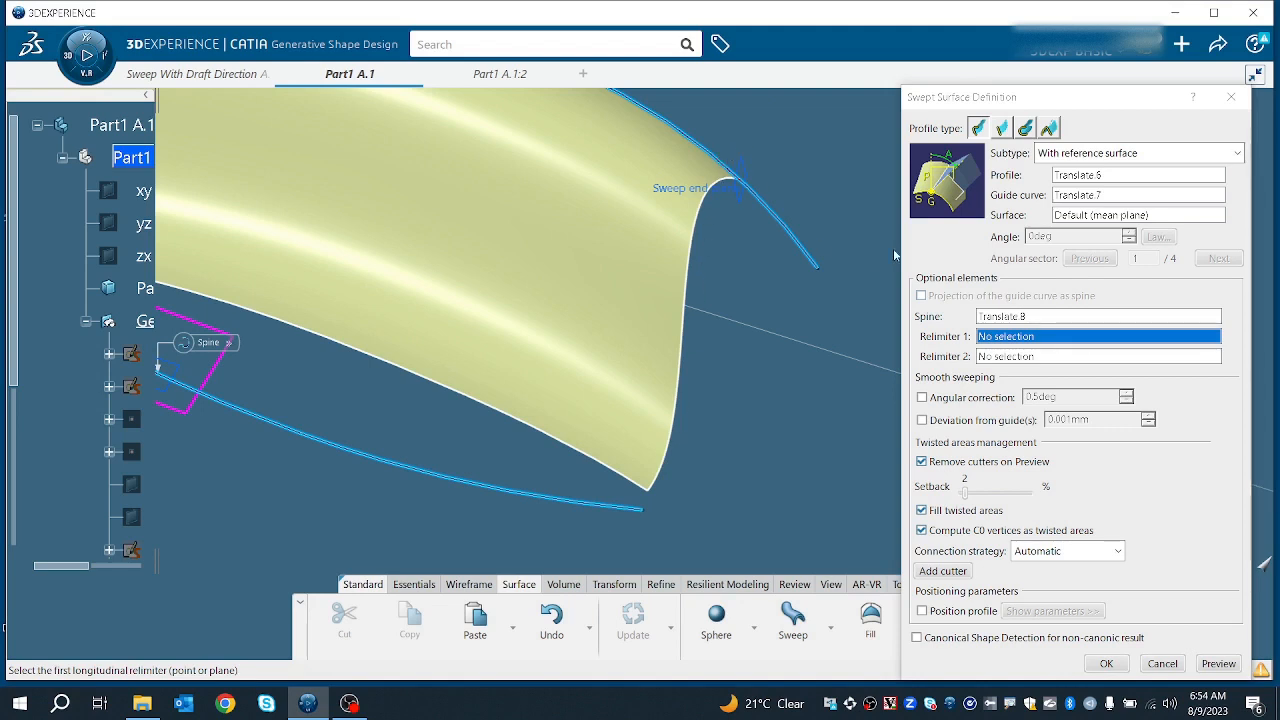
middle_drag(812, 248, 857, 236)
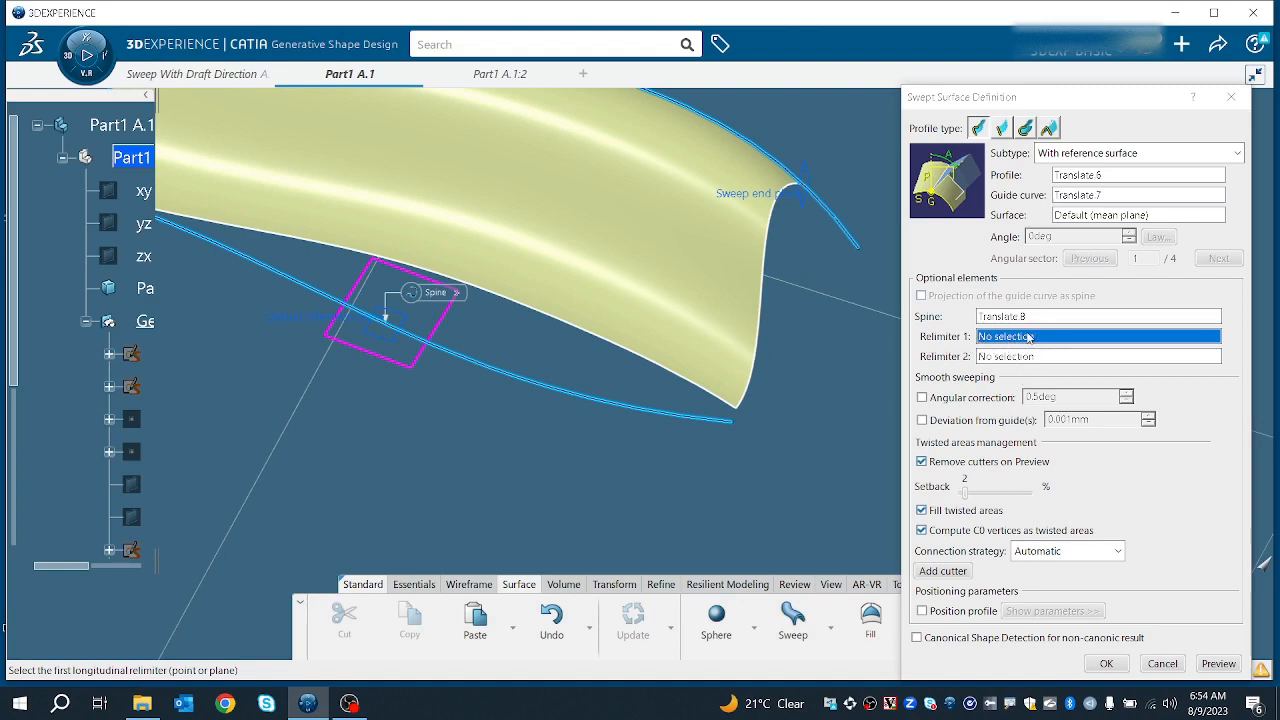
middle_drag(826, 323, 798, 404)
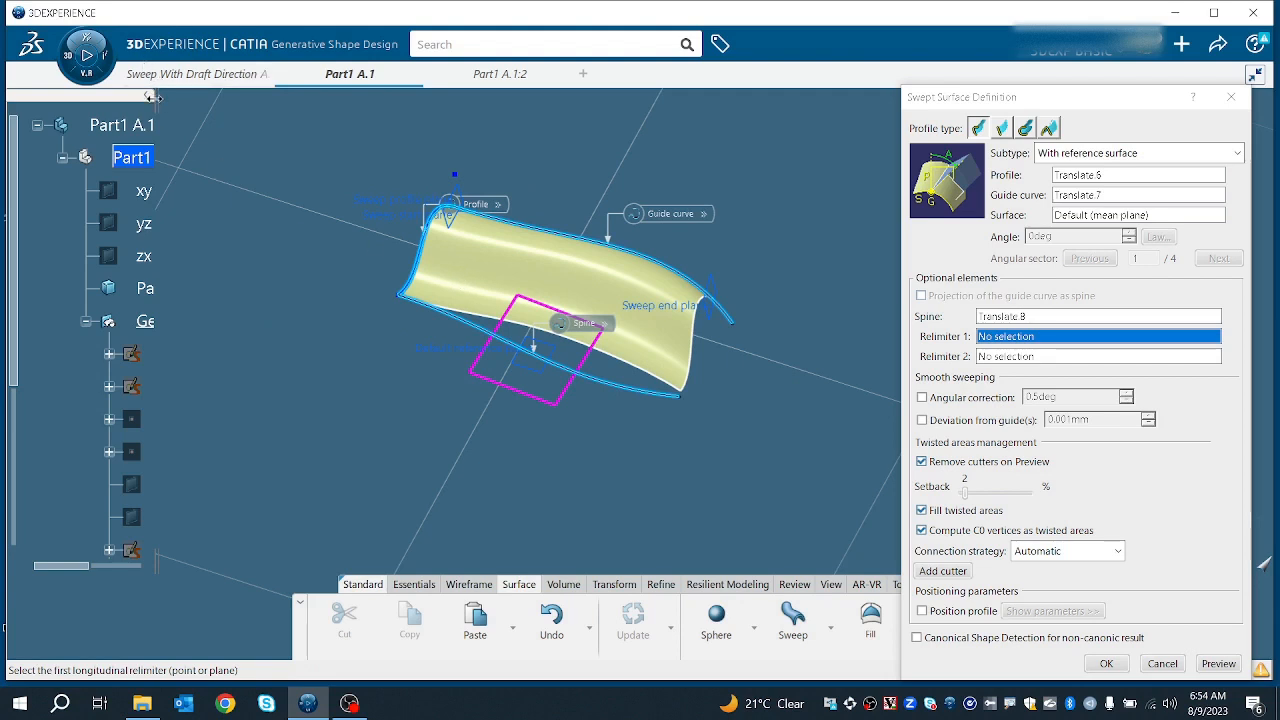
drag(152, 97, 278, 104)
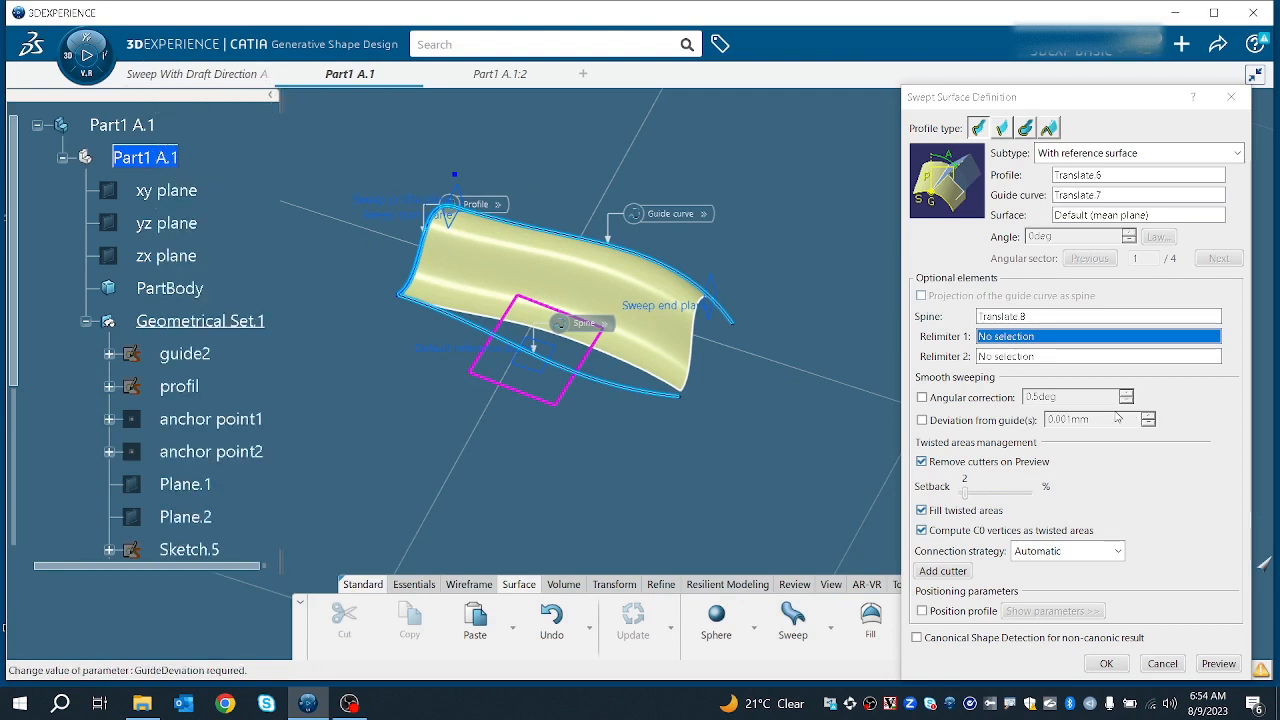
right_click(1004, 340)
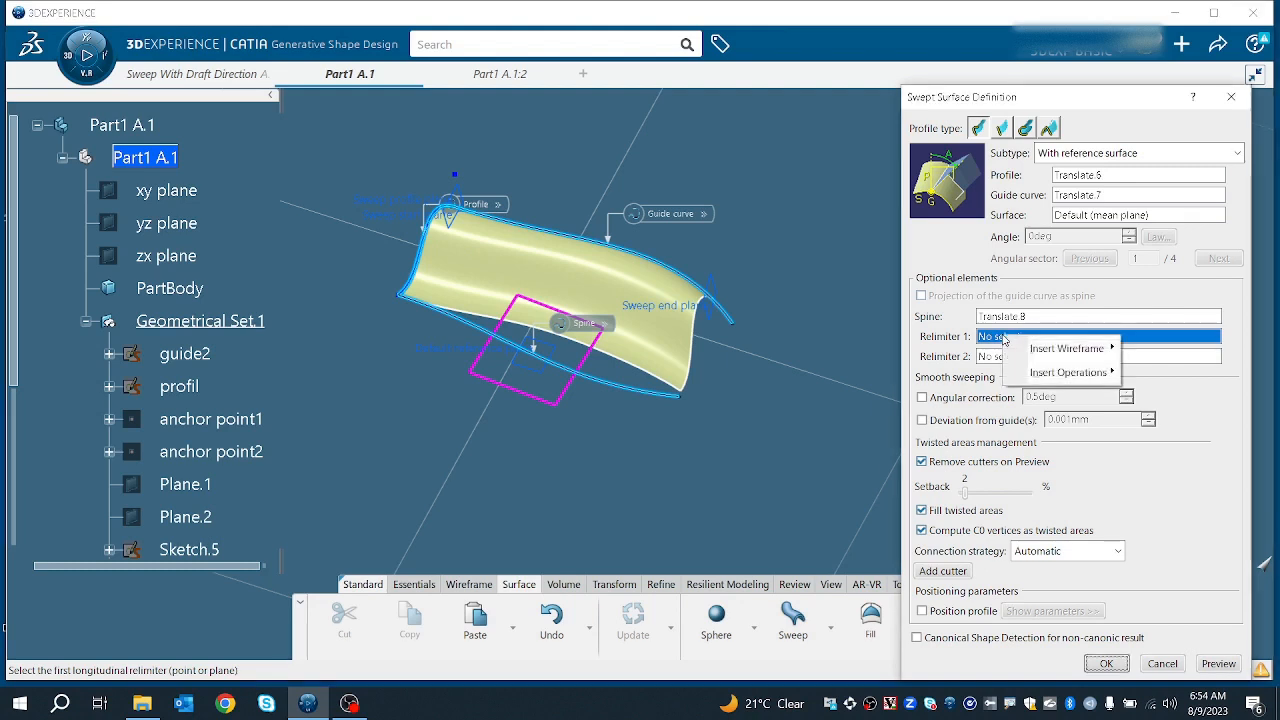
mouse_move(1047, 352)
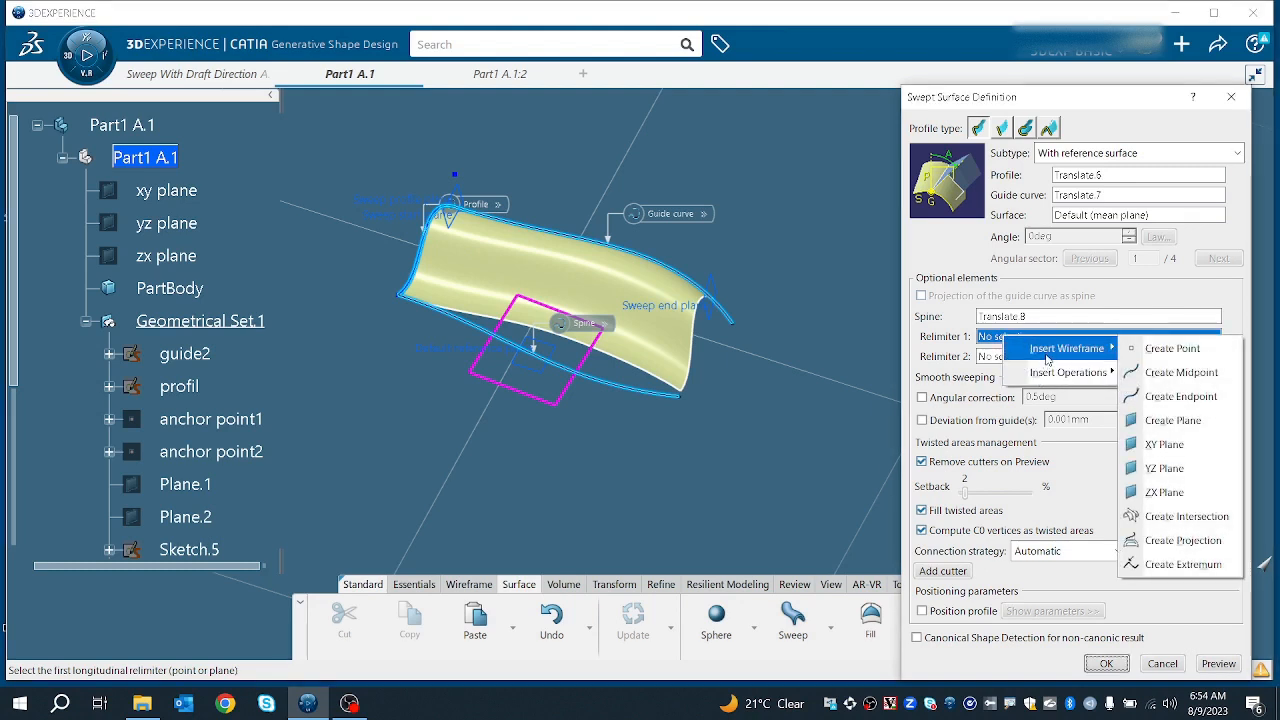
click(1172, 420)
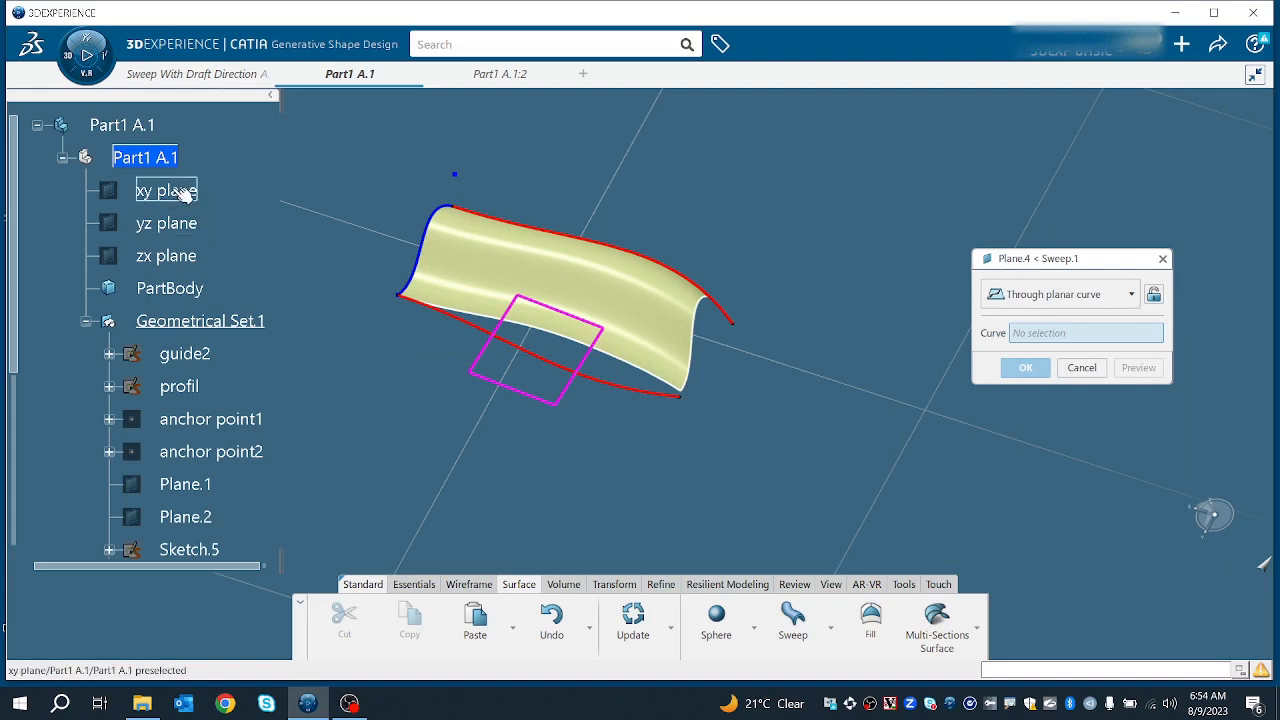
click(172, 257)
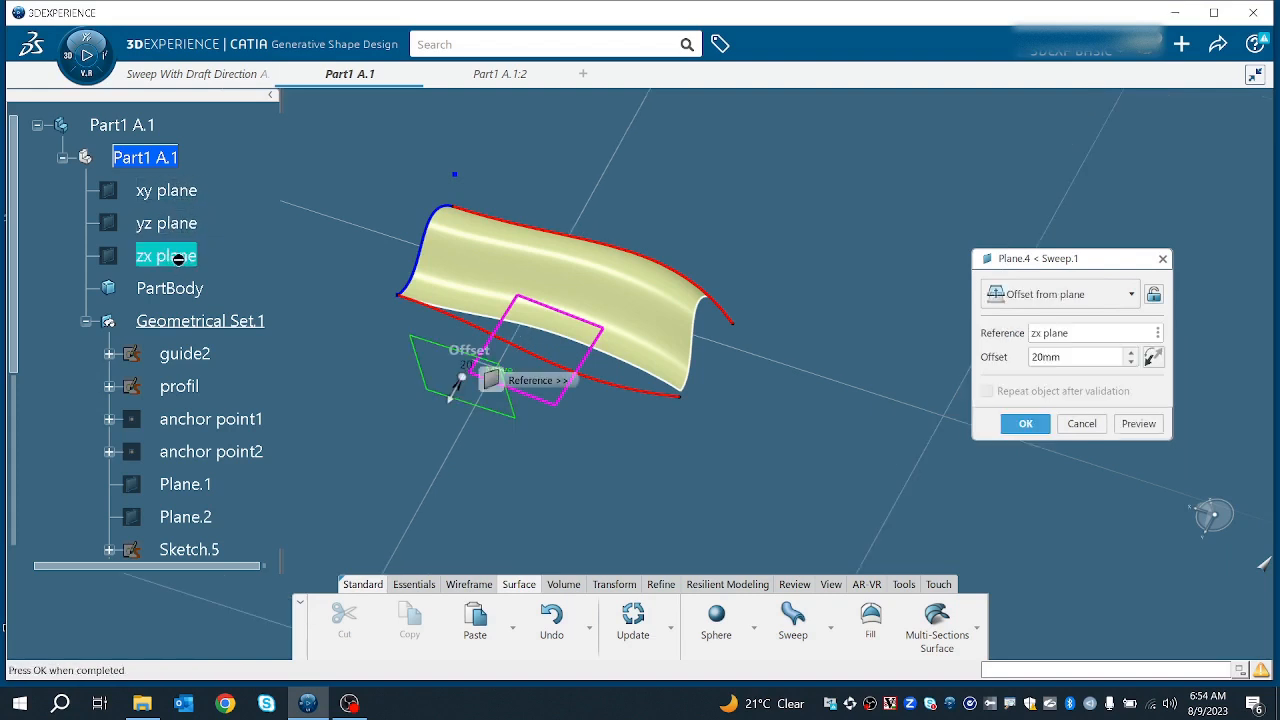
click(1036, 326)
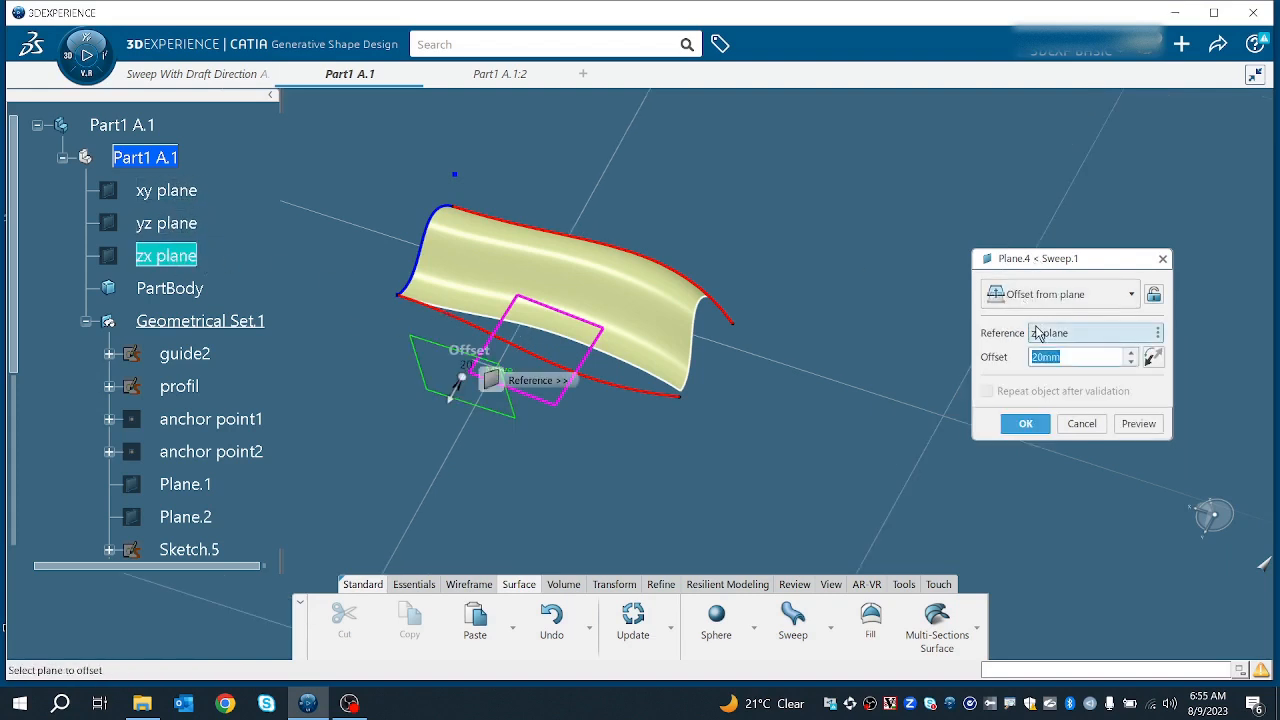
click(176, 222)
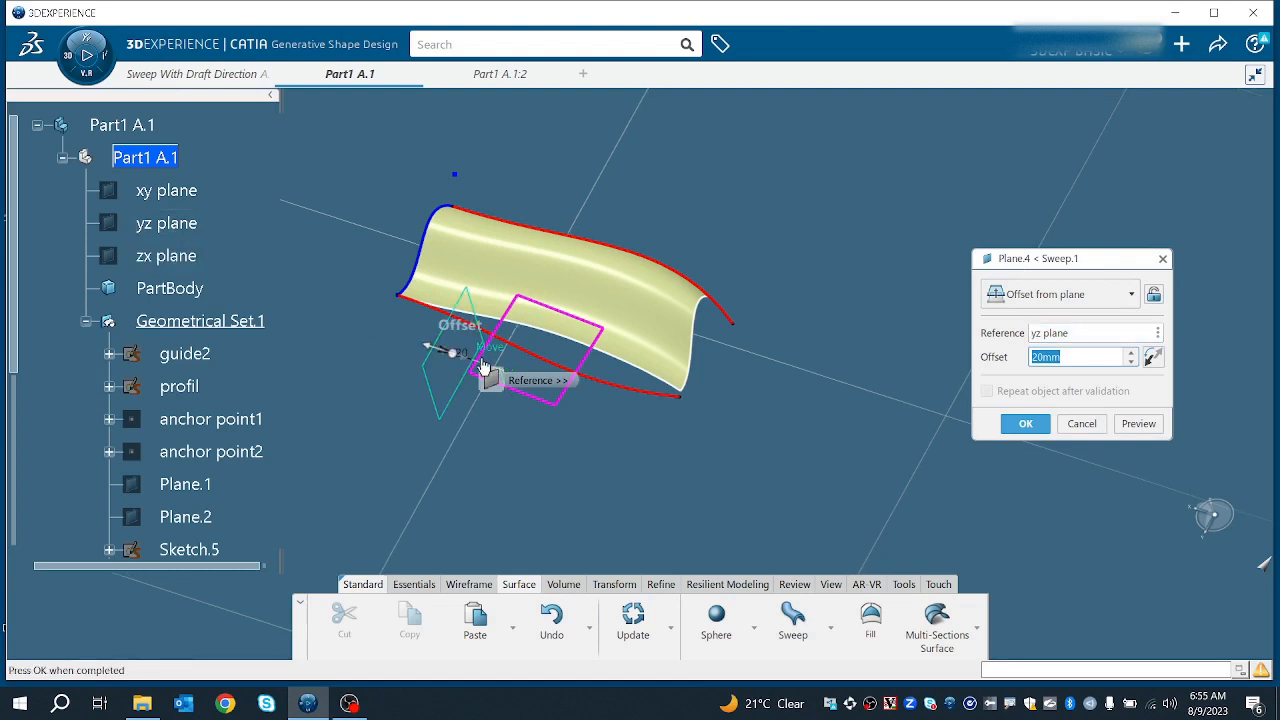
middle_drag(397, 336, 457, 326)
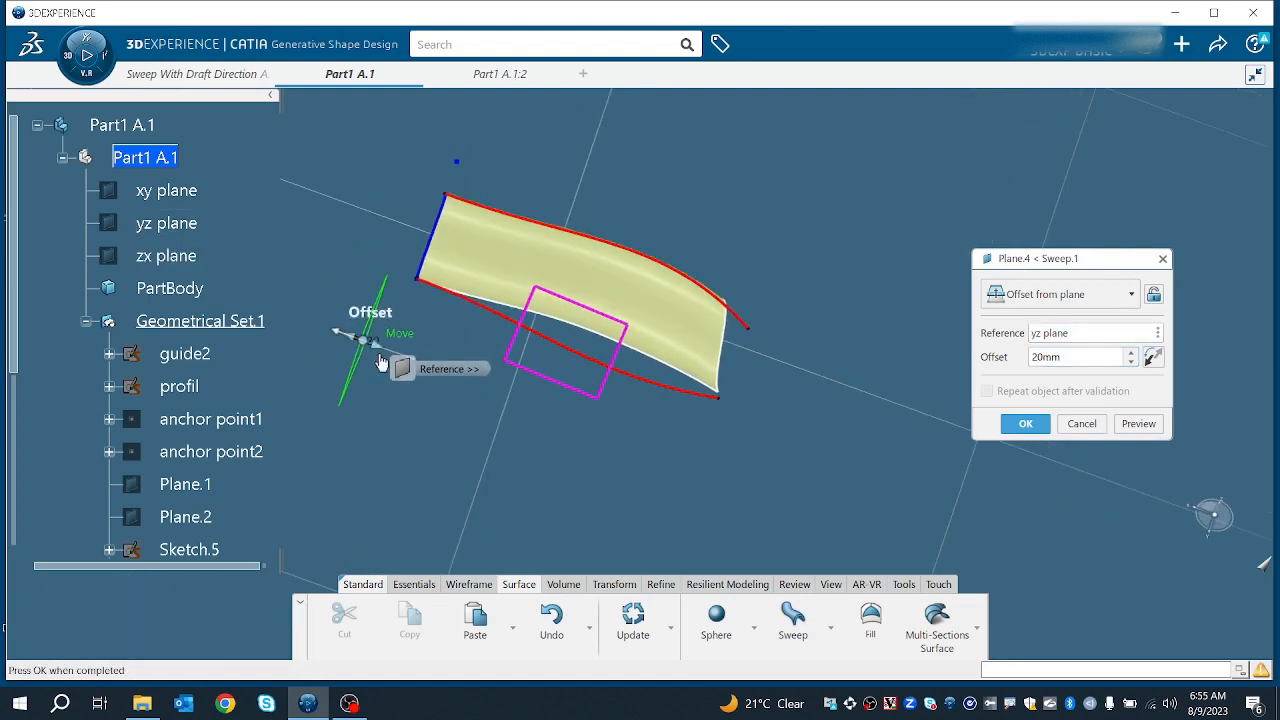
drag(376, 355, 461, 374)
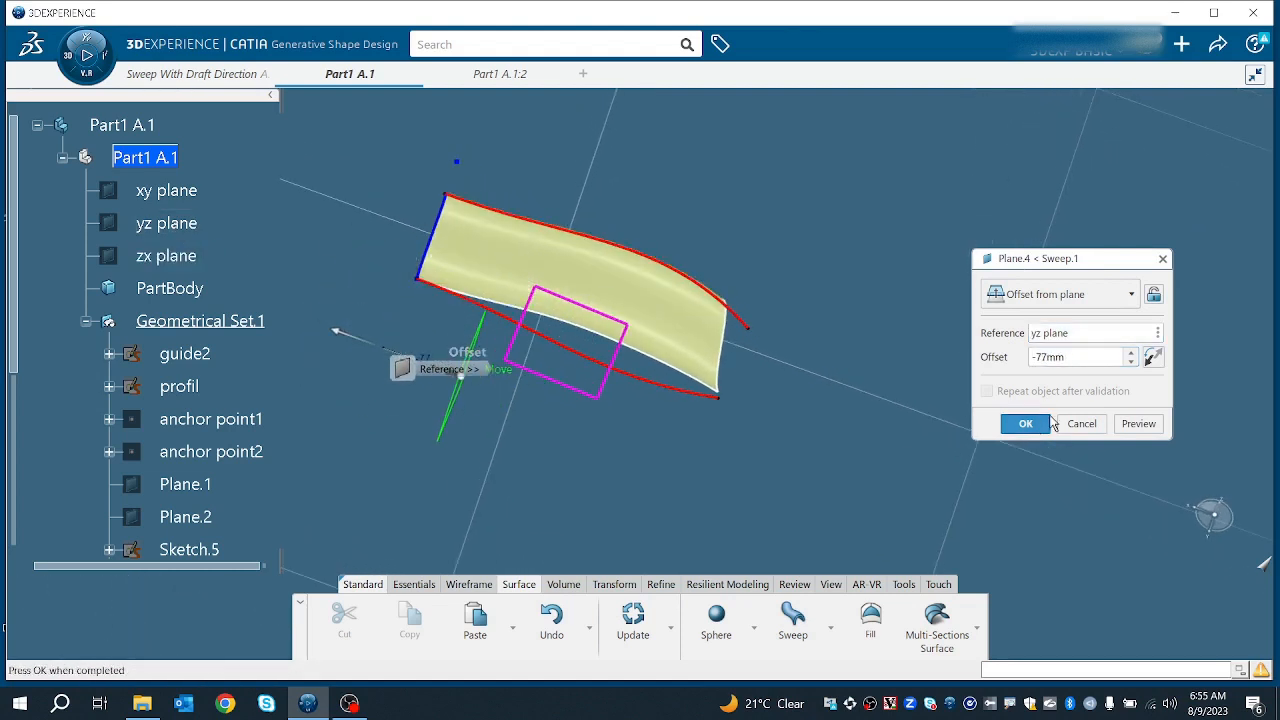
click(1037, 425)
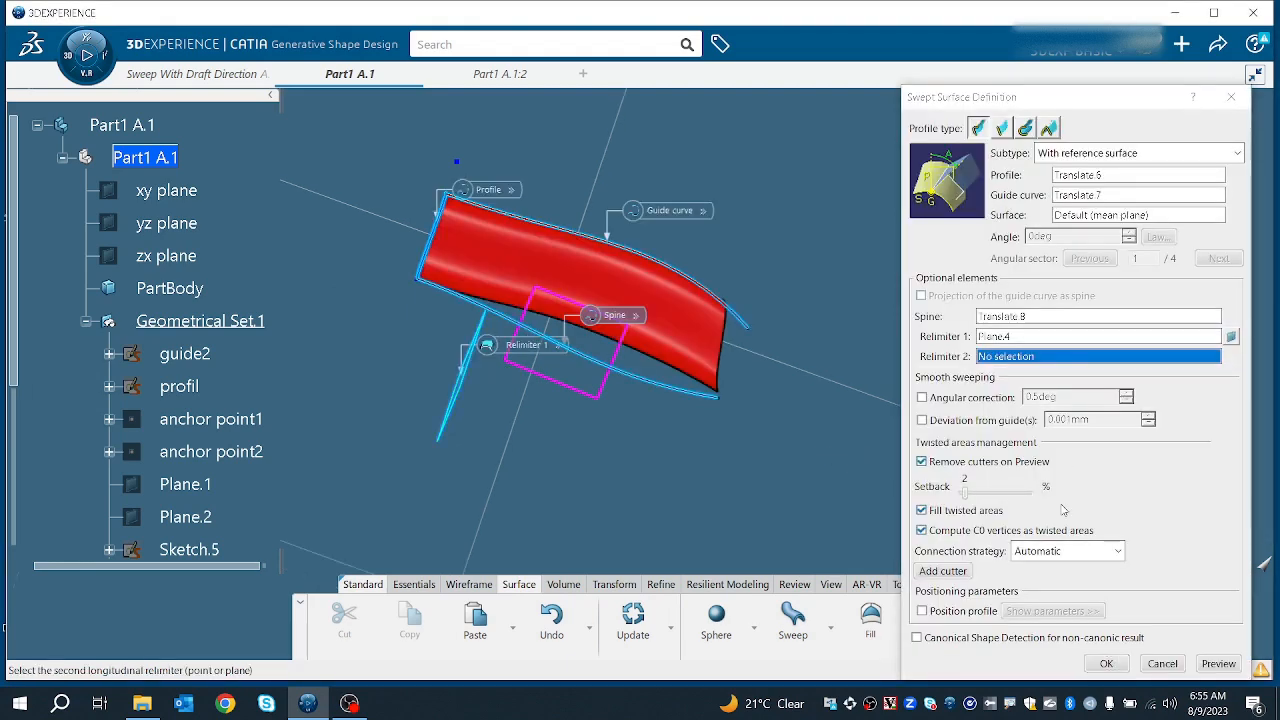
- Create a plane offset -77 mm from the first relimiter plane as the sweep's second relimiter
right_click(1004, 360)
mouse_move(1041, 372)
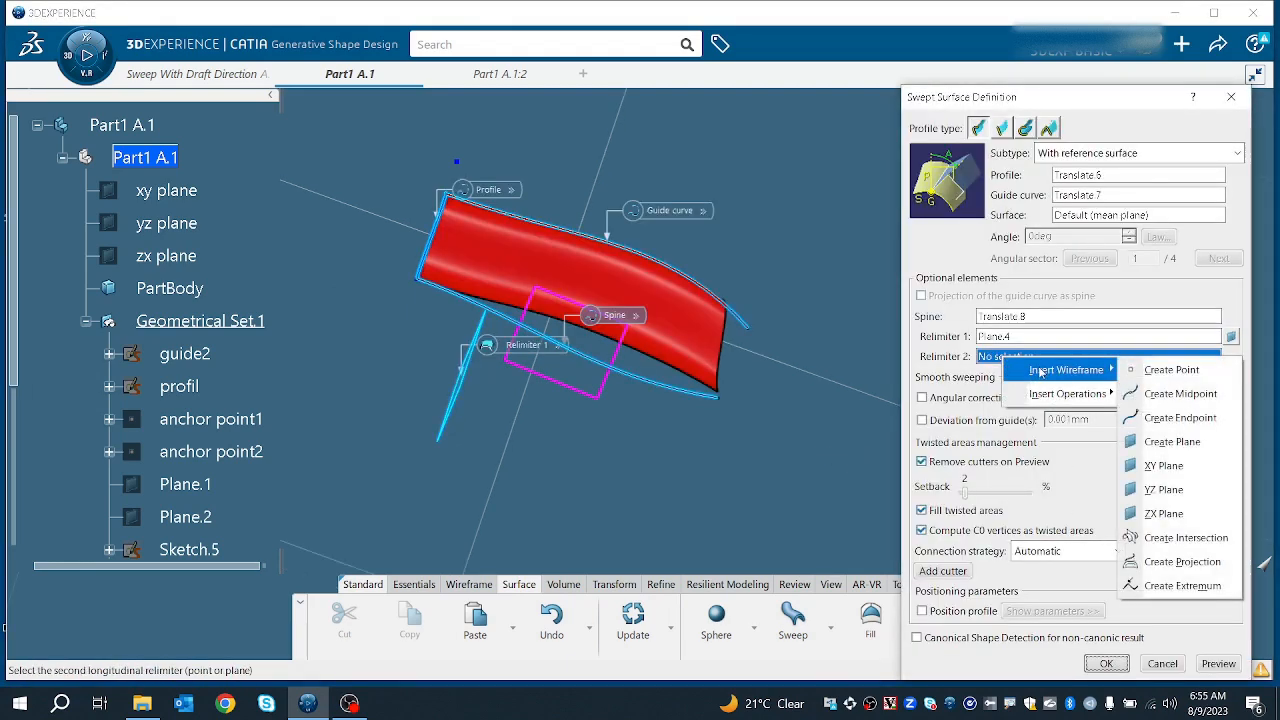
click(1172, 441)
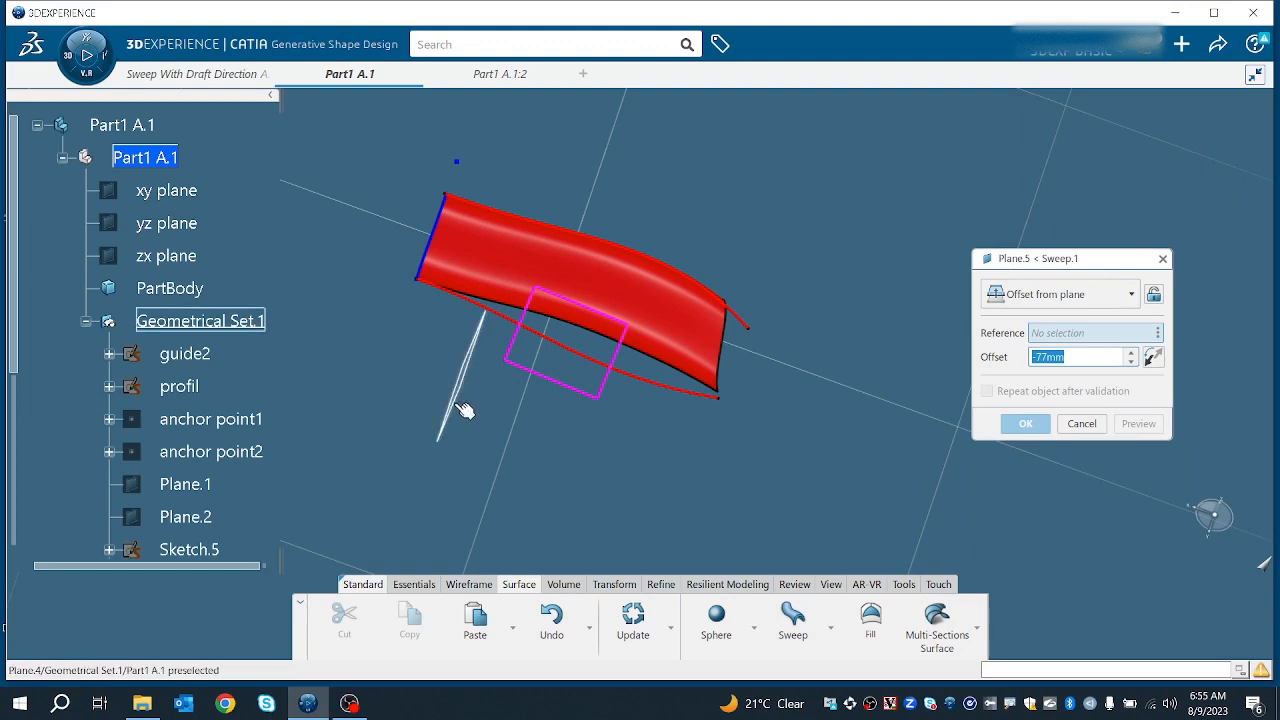
click(464, 410)
click(1025, 423)
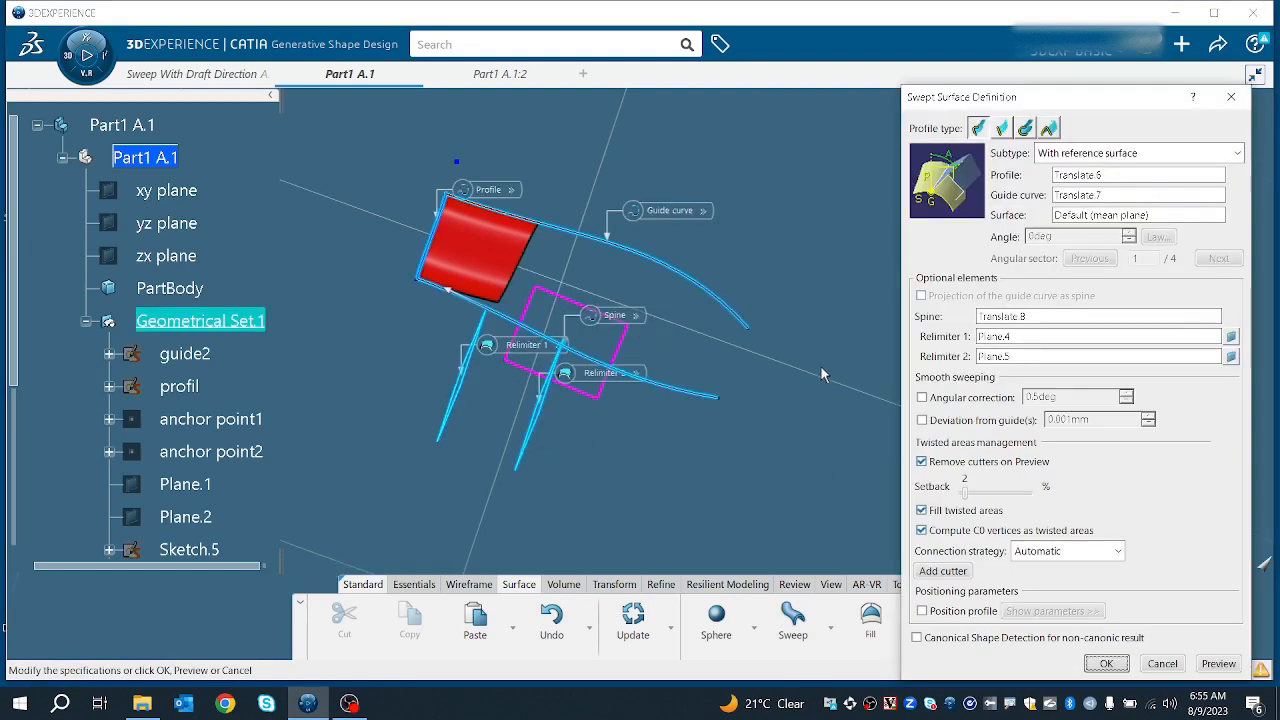
- Reverse the relimitation direction arrow on the spine curve and preview the sweep
middle_drag(820, 365, 730, 383)
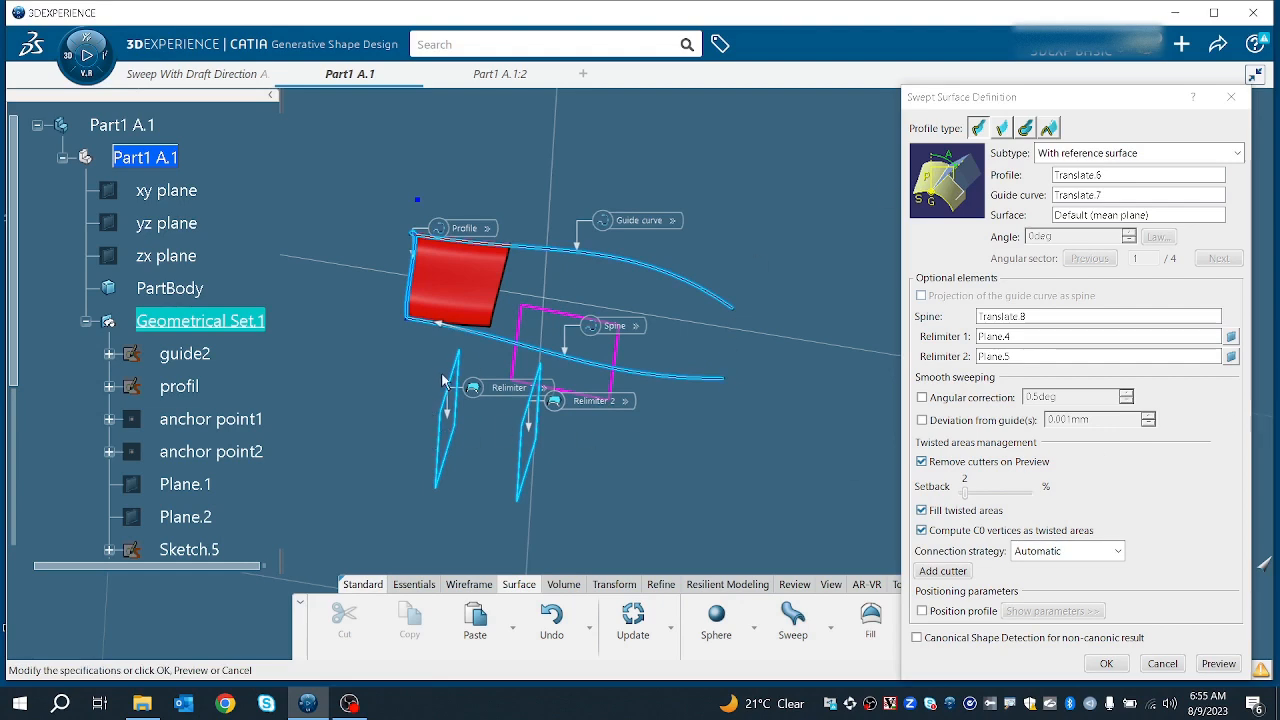
middle_drag(460, 372, 566, 314)
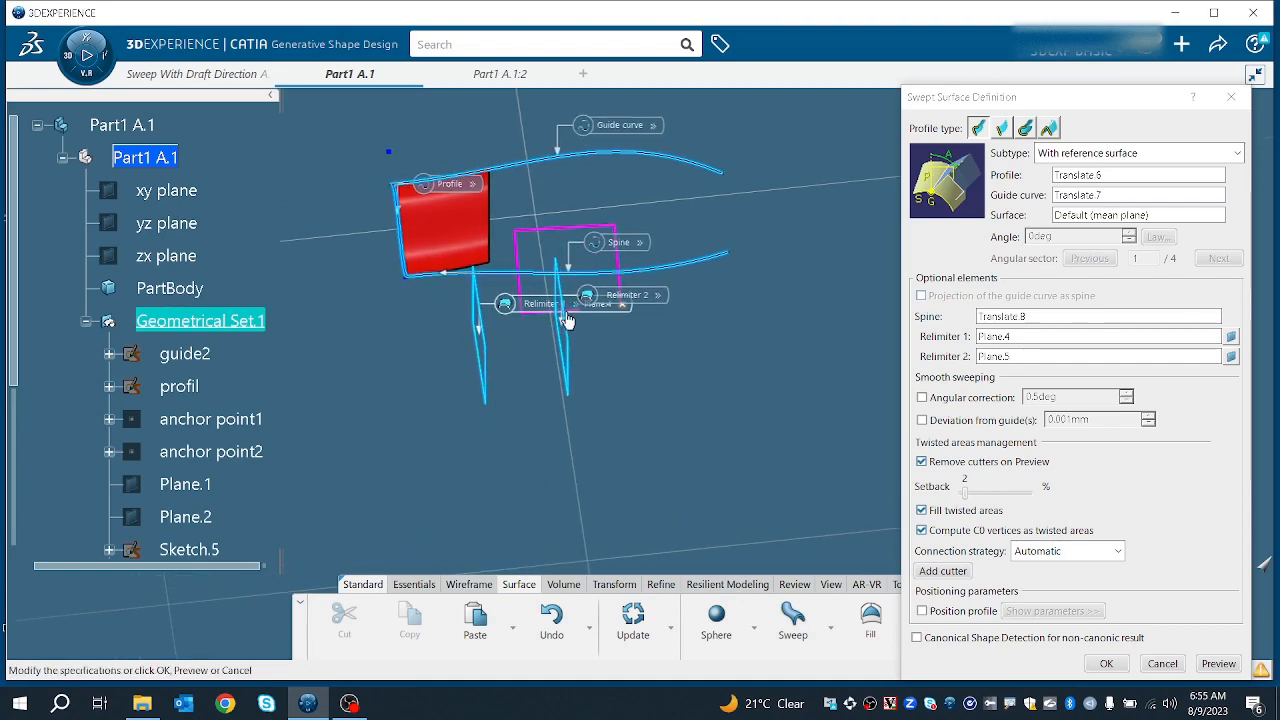
click(441, 273)
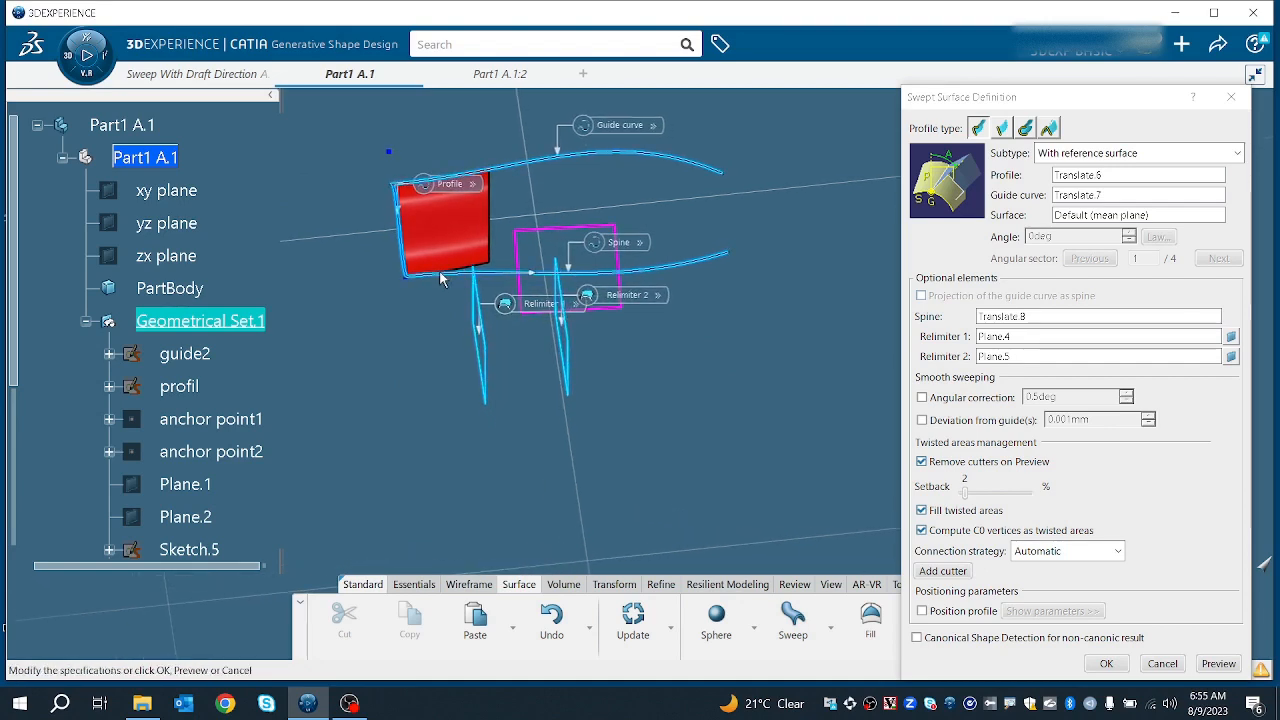
click(1217, 664)
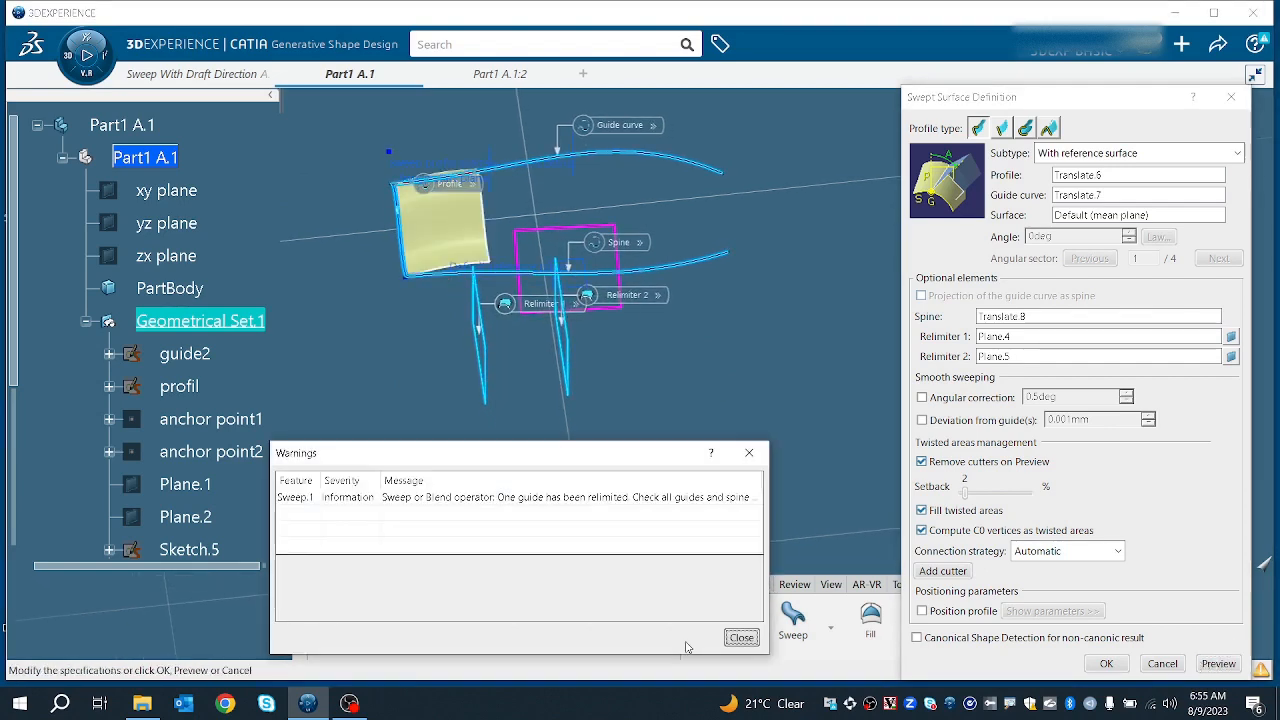
click(741, 637)
- Clear the spine selection to restore the default guide-curve spine, preview the sweep and inspect it between the two relimiter planes
middle_drag(548, 416, 682, 457)
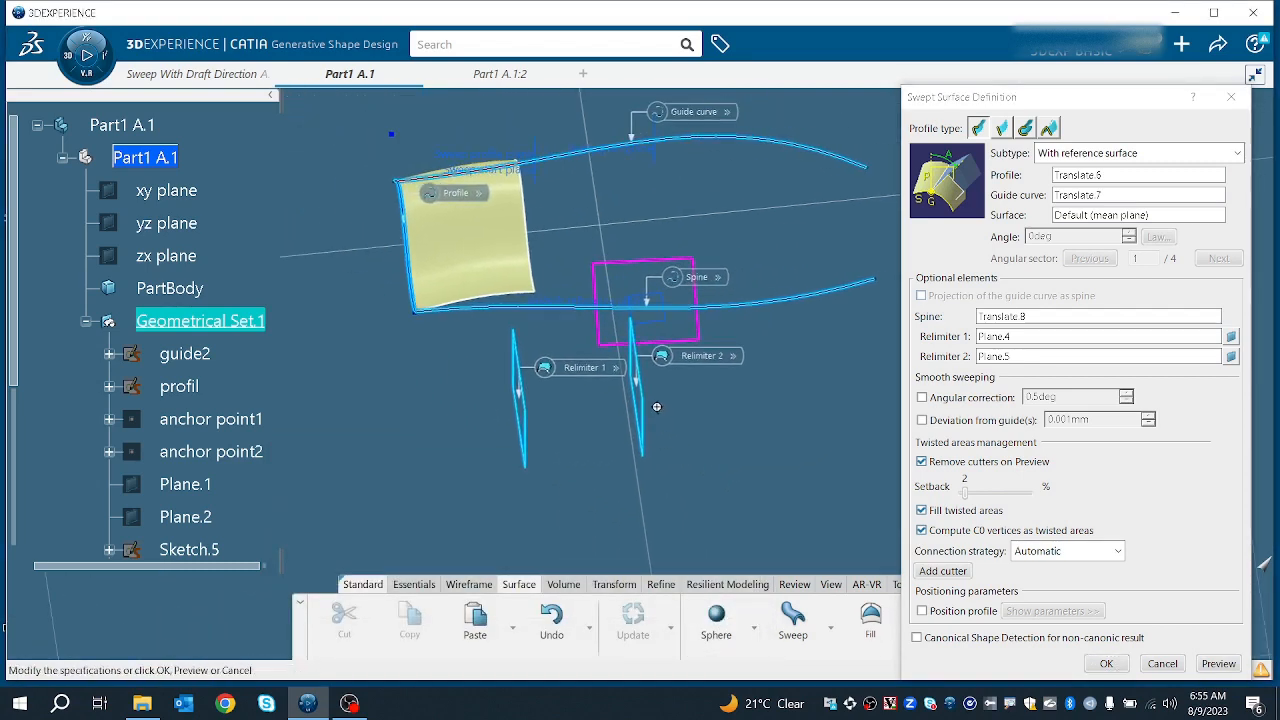
middle_drag(654, 406, 679, 389)
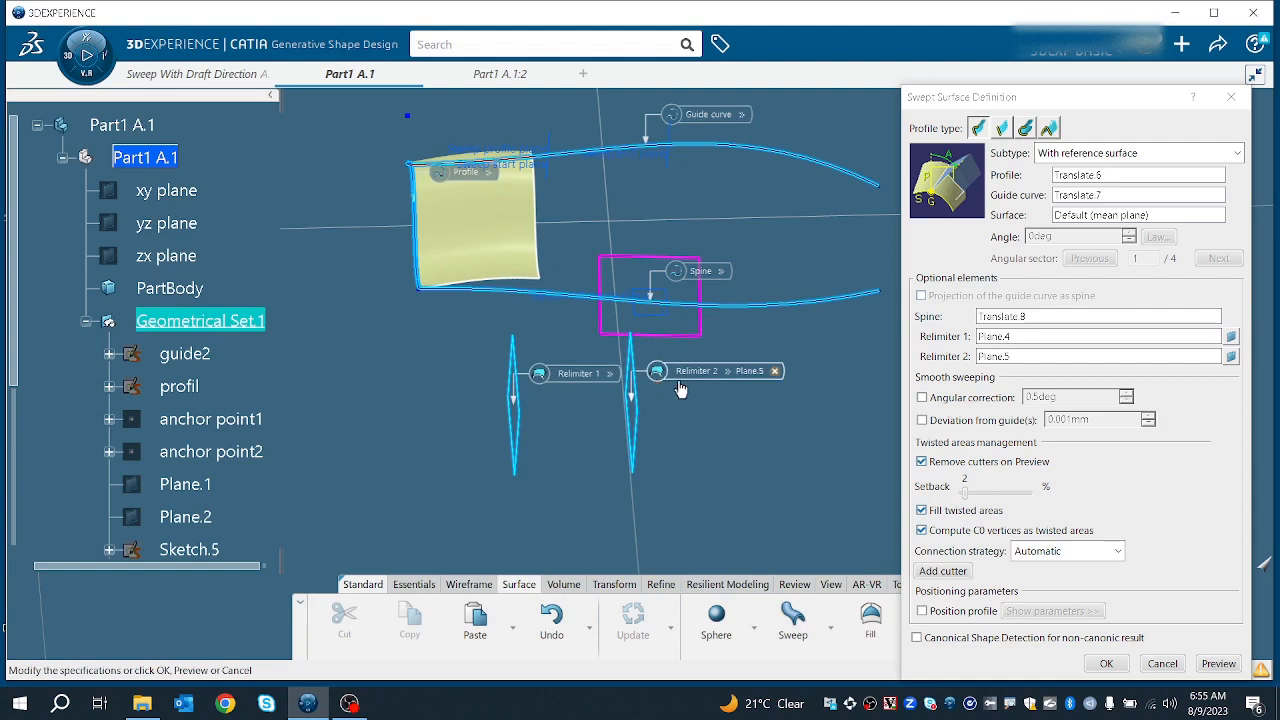
right_click(1028, 318)
click(1069, 458)
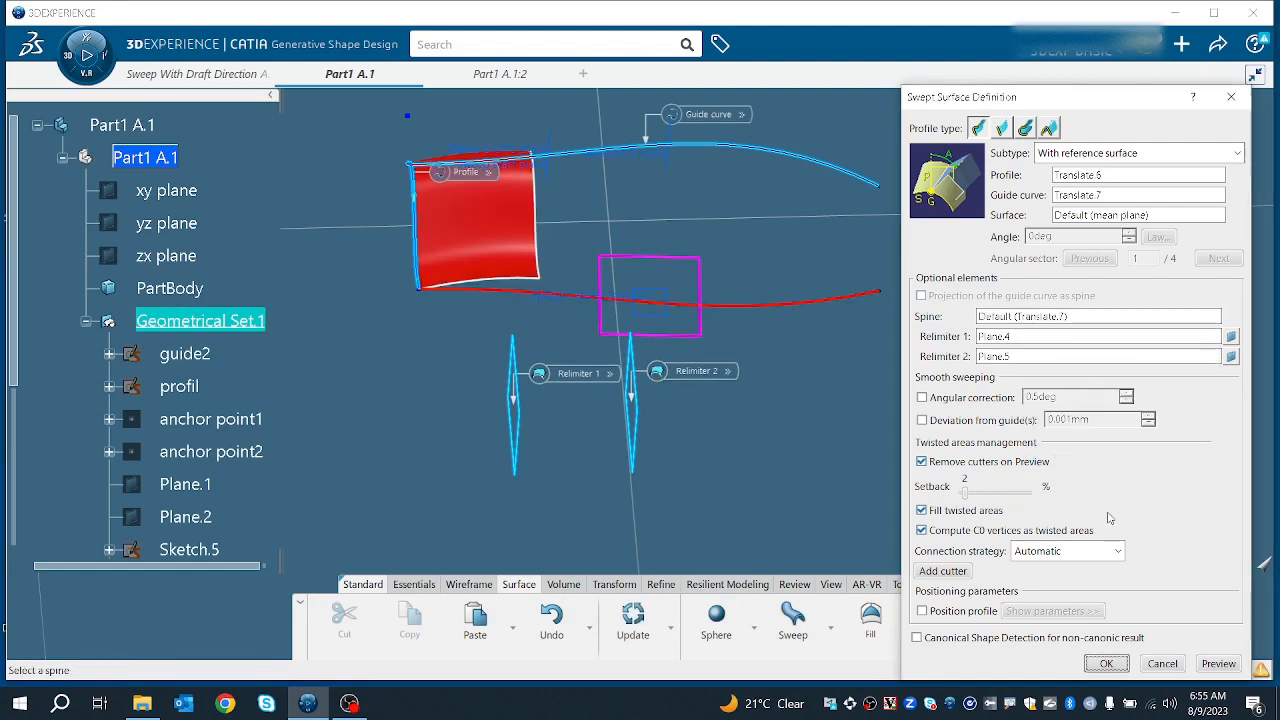
click(1218, 664)
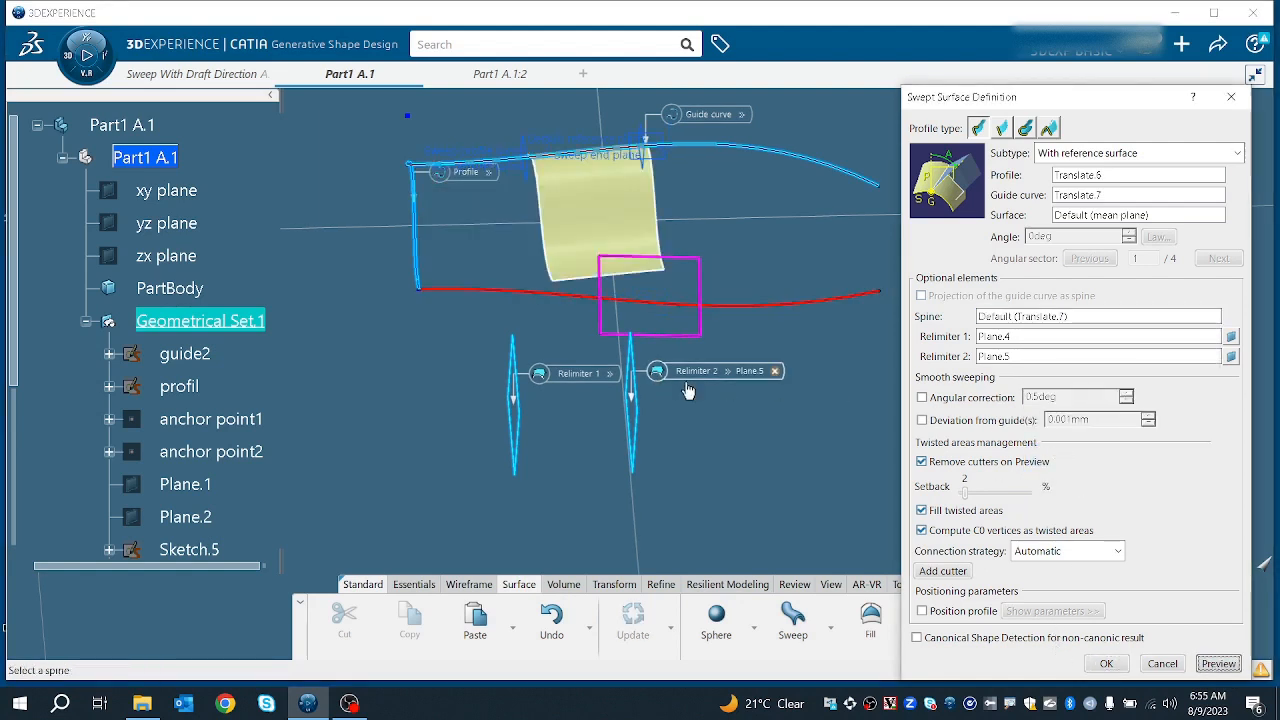
middle_drag(775, 372, 711, 426)
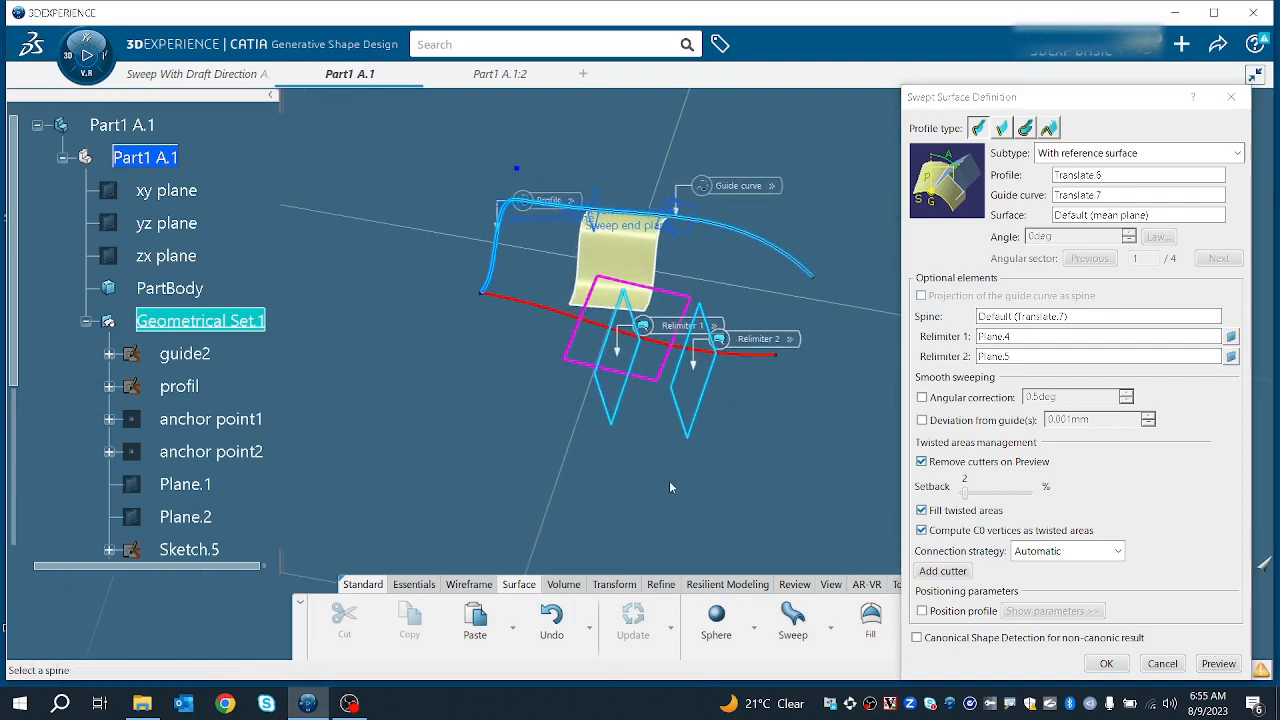
middle_drag(608, 419, 700, 345)
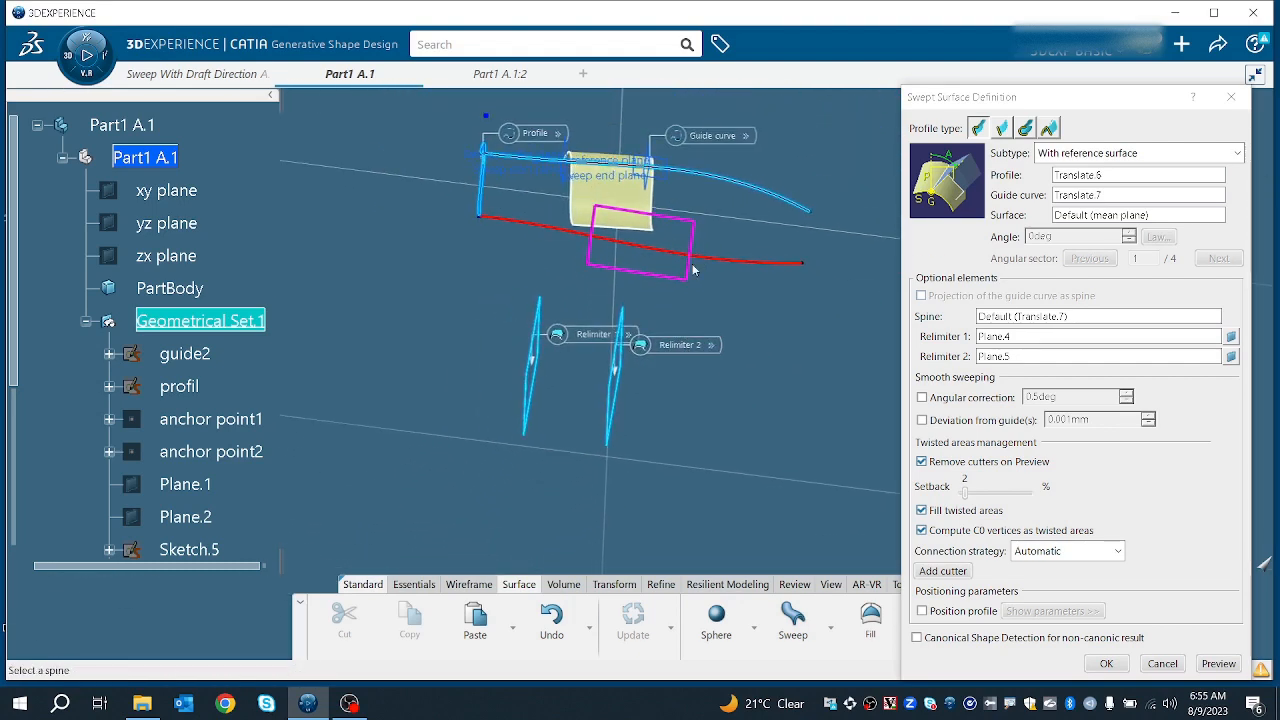
middle_drag(587, 208, 637, 332)
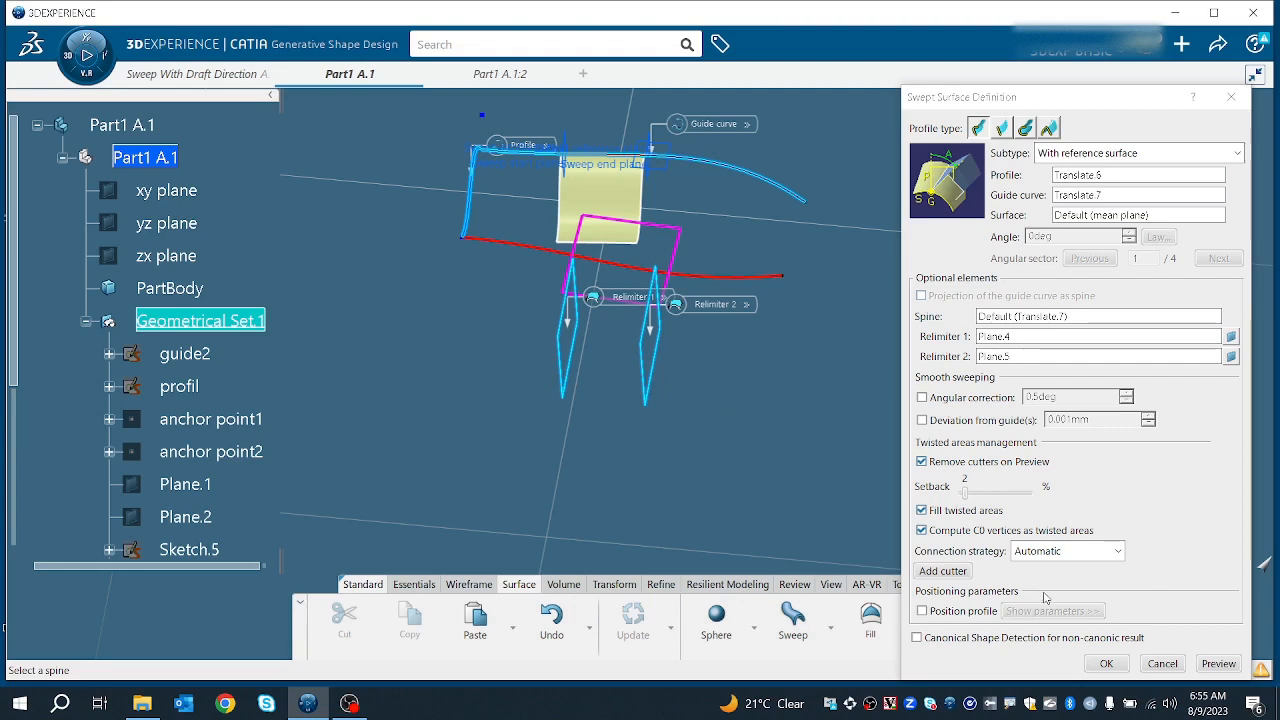
- Confirm the sweep relimited between the two planes and hide the resulting surface
click(1211, 670)
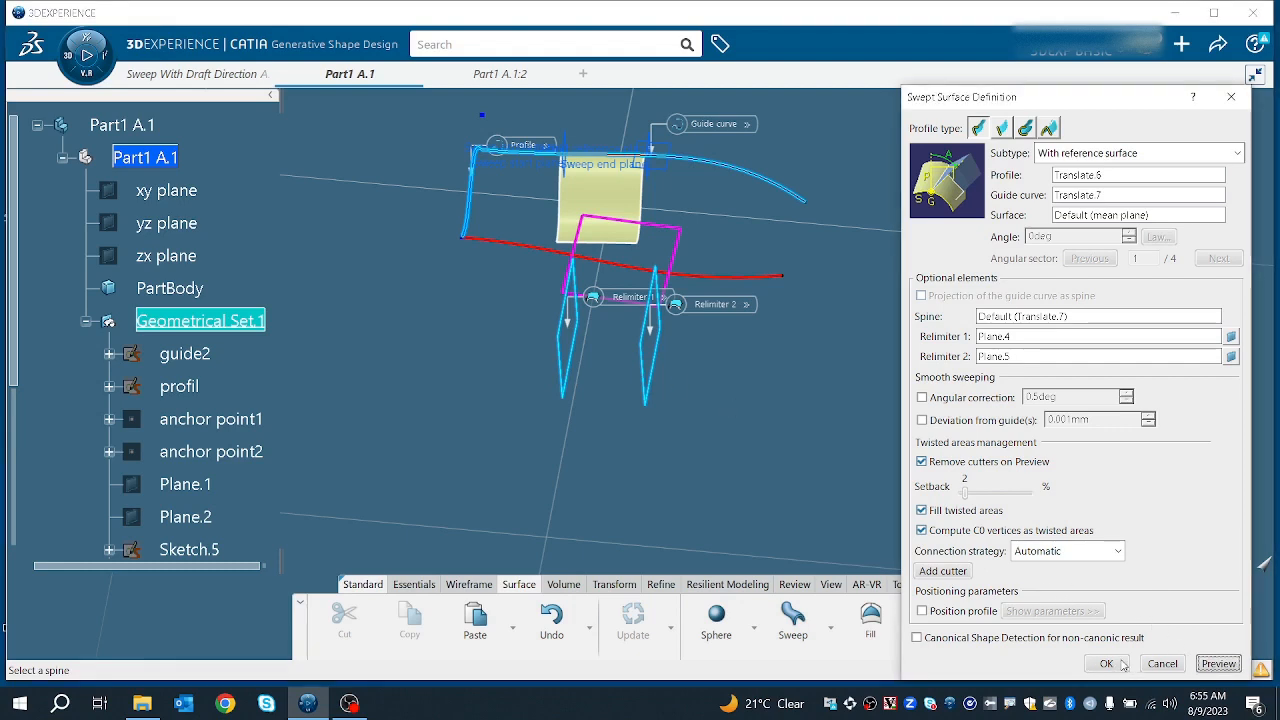
click(1106, 664)
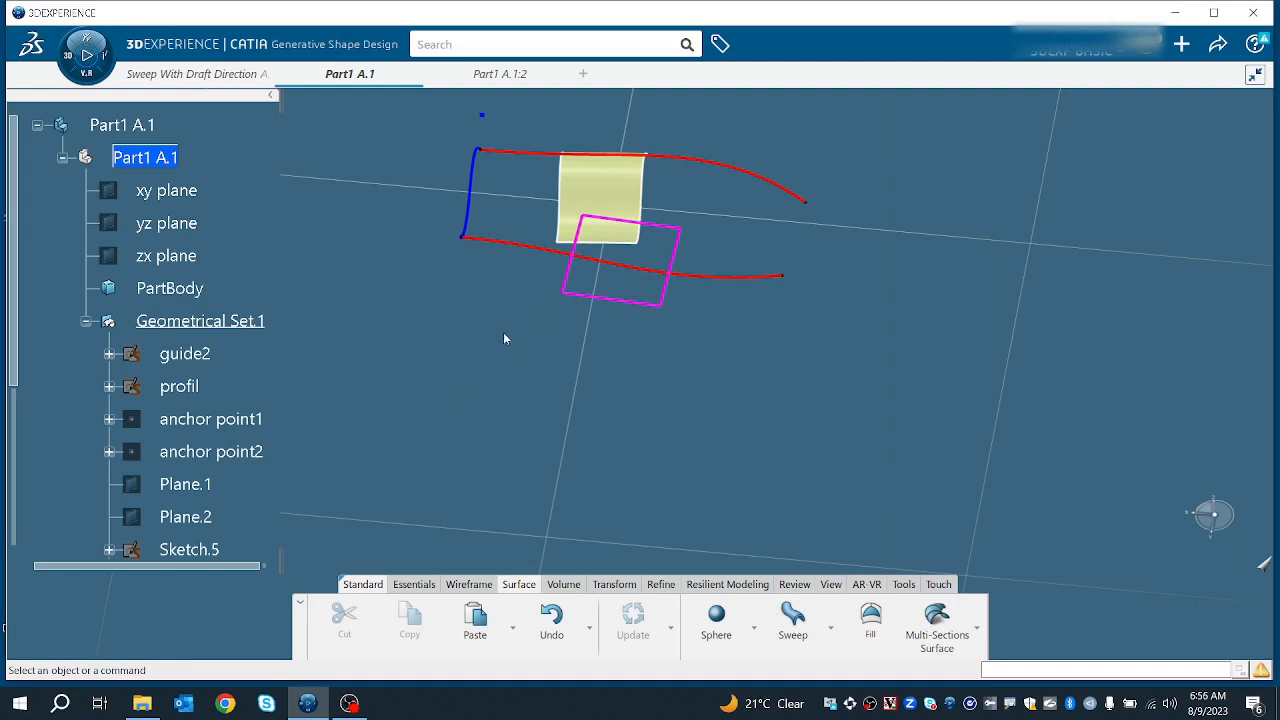
scroll(213, 262, down, 10)
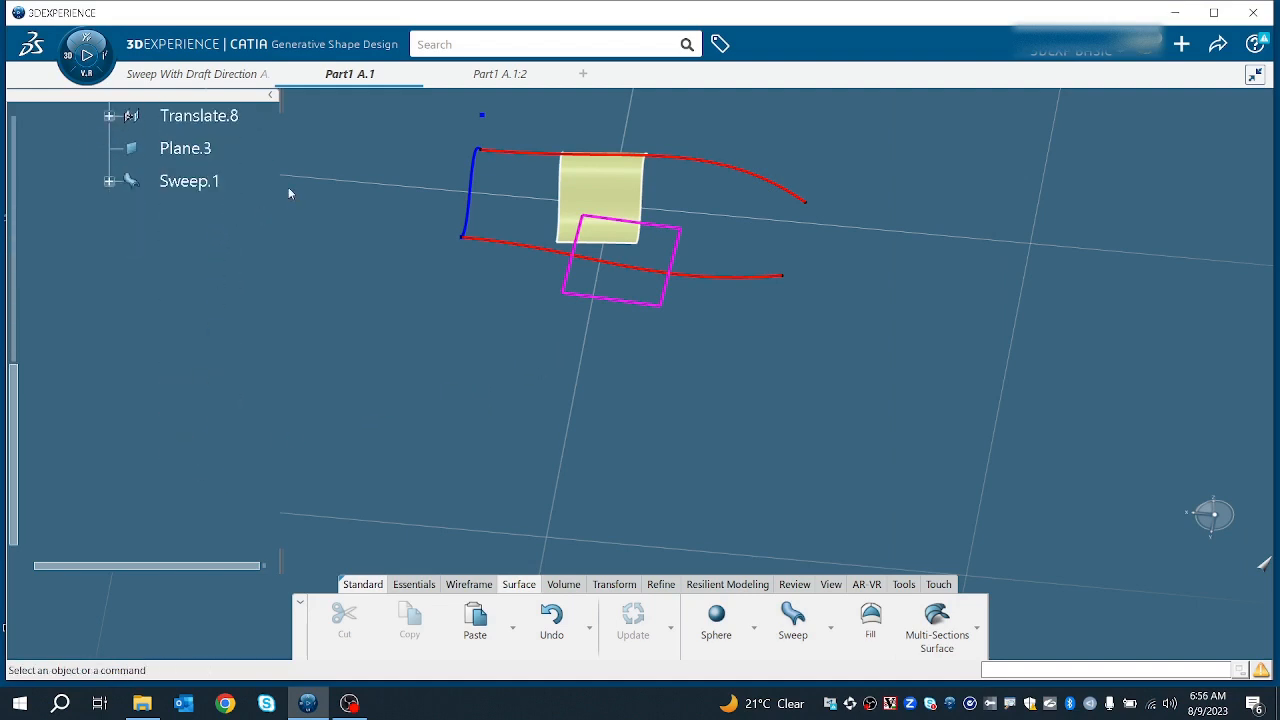
click(199, 184)
key(space)
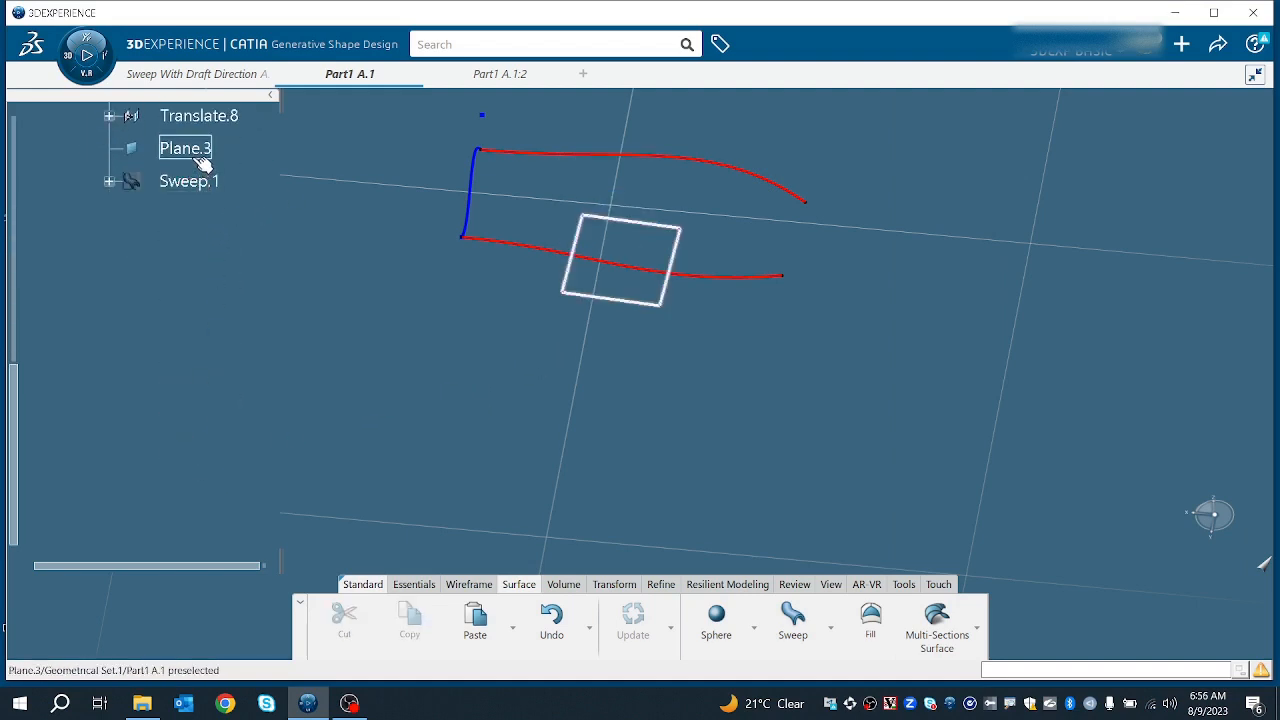
- Start a new explicit Sweep with two guide curves and select the blue curve Translate.6 as its profile
middle_drag(349, 283, 394, 446)
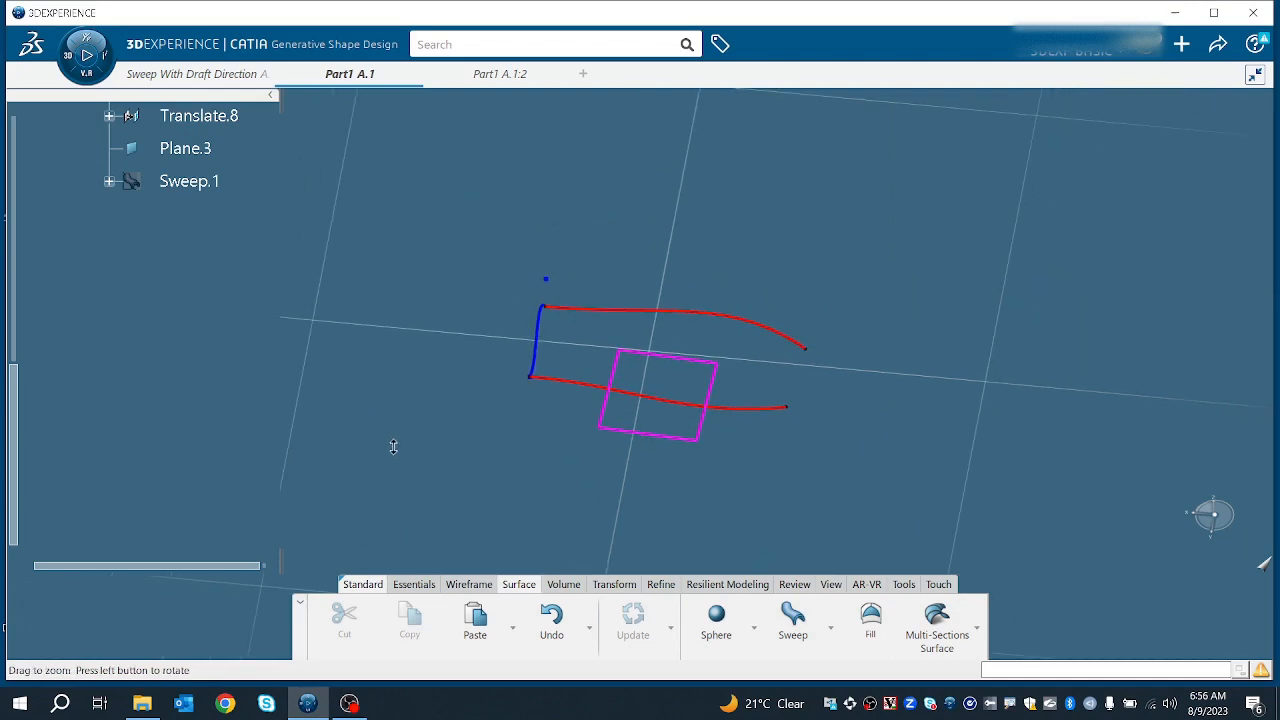
click(788, 632)
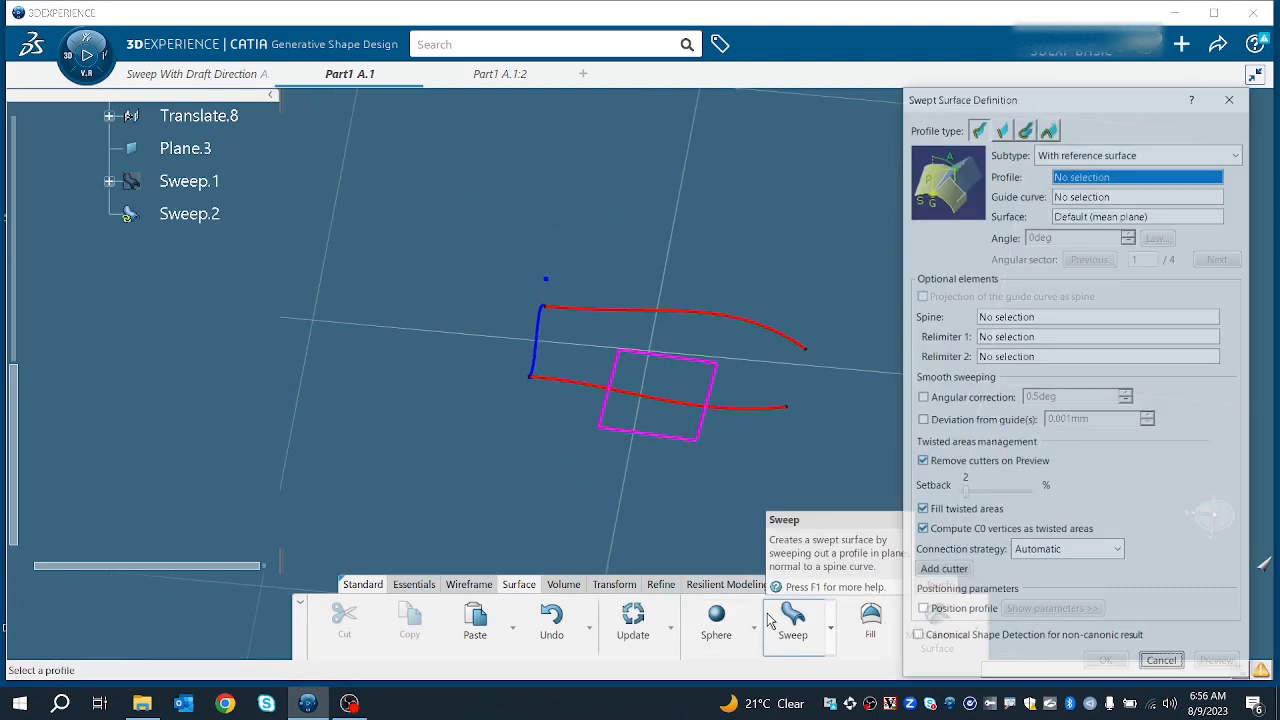
click(1091, 158)
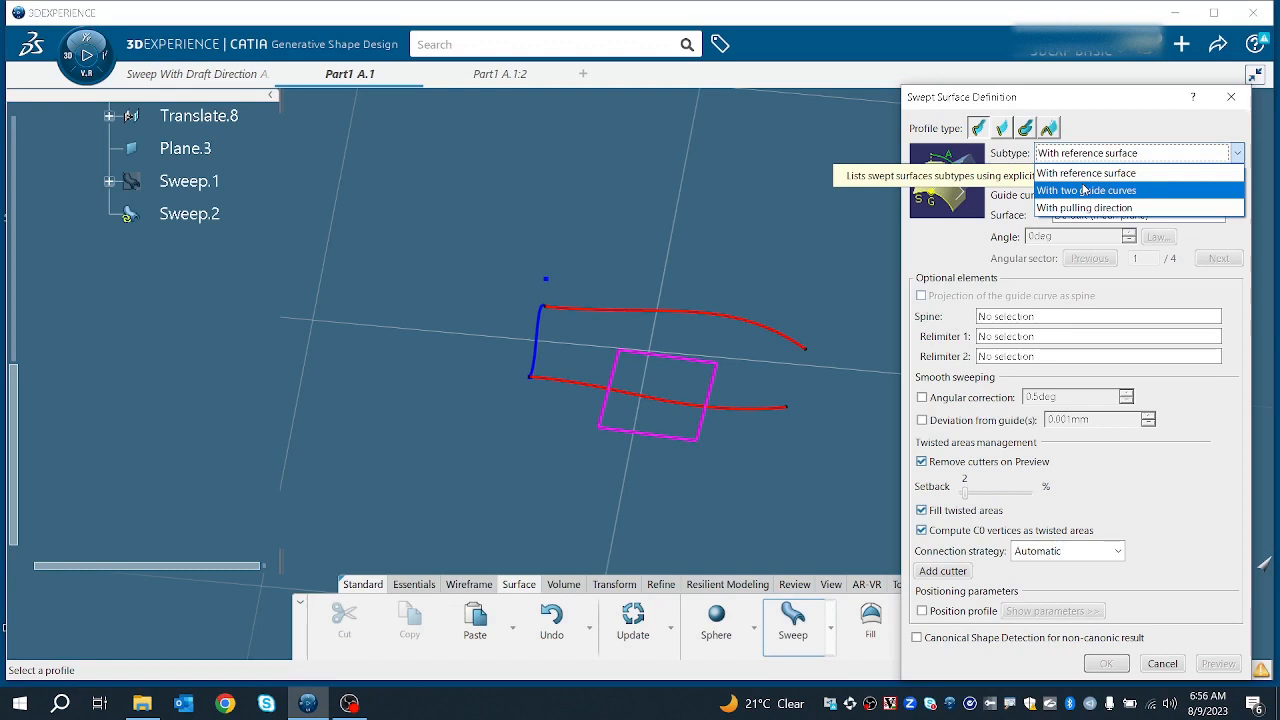
click(1085, 190)
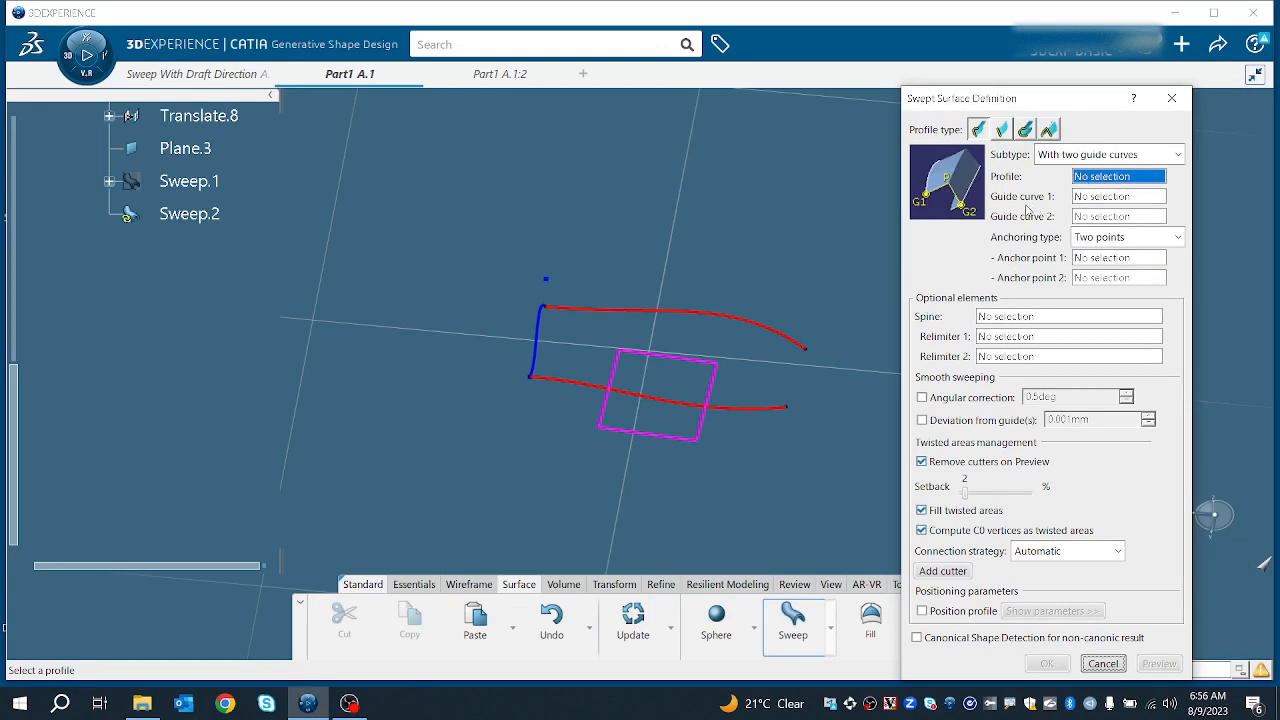
scroll(121, 322, up, 3)
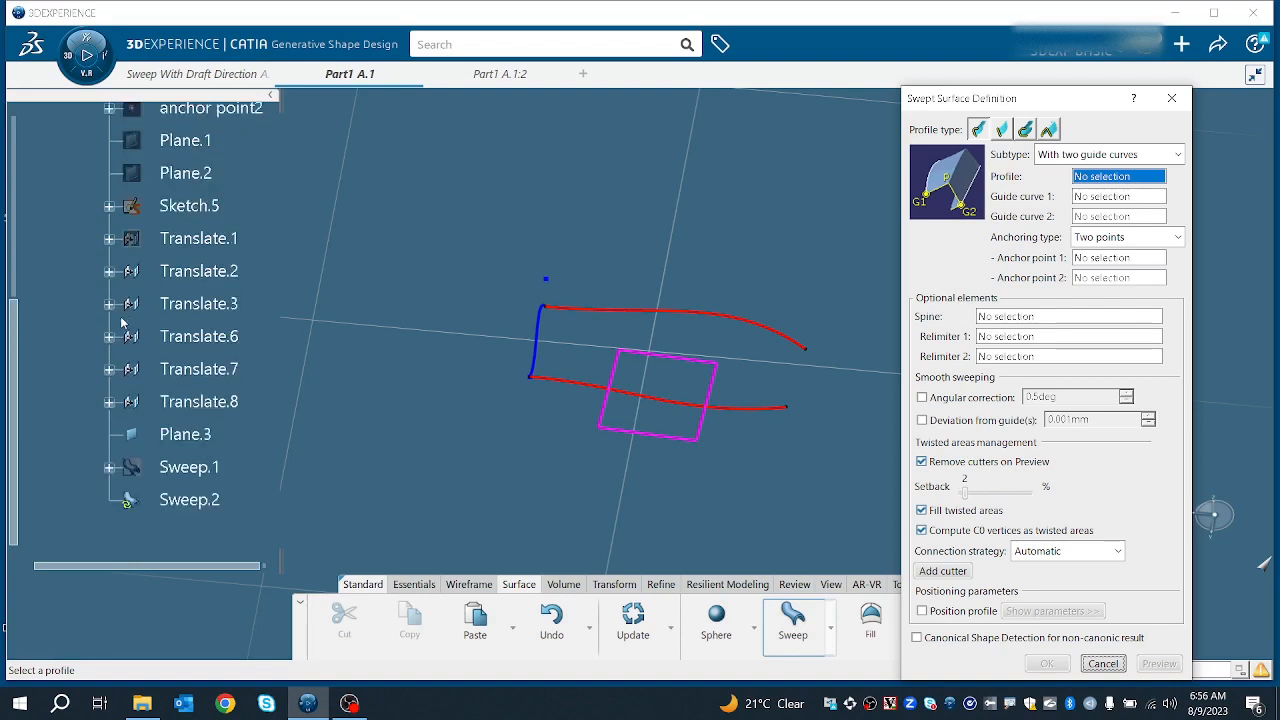
scroll(123, 325, up, 3)
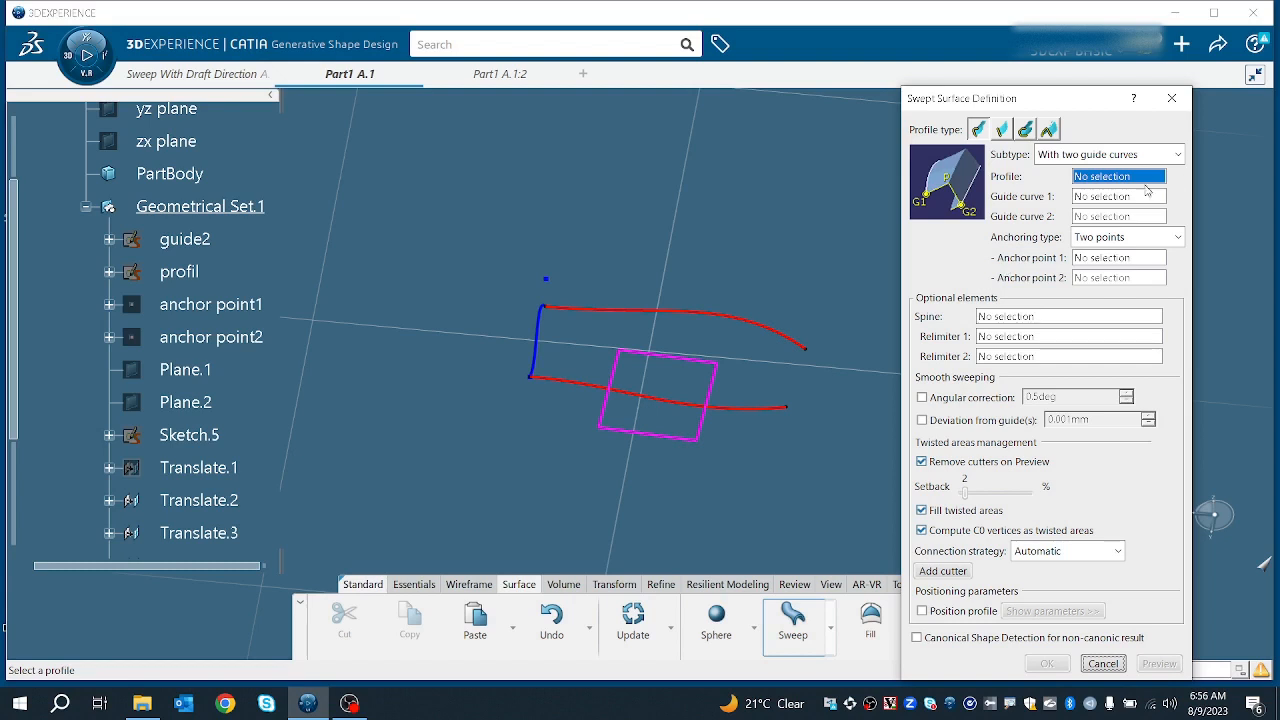
click(537, 340)
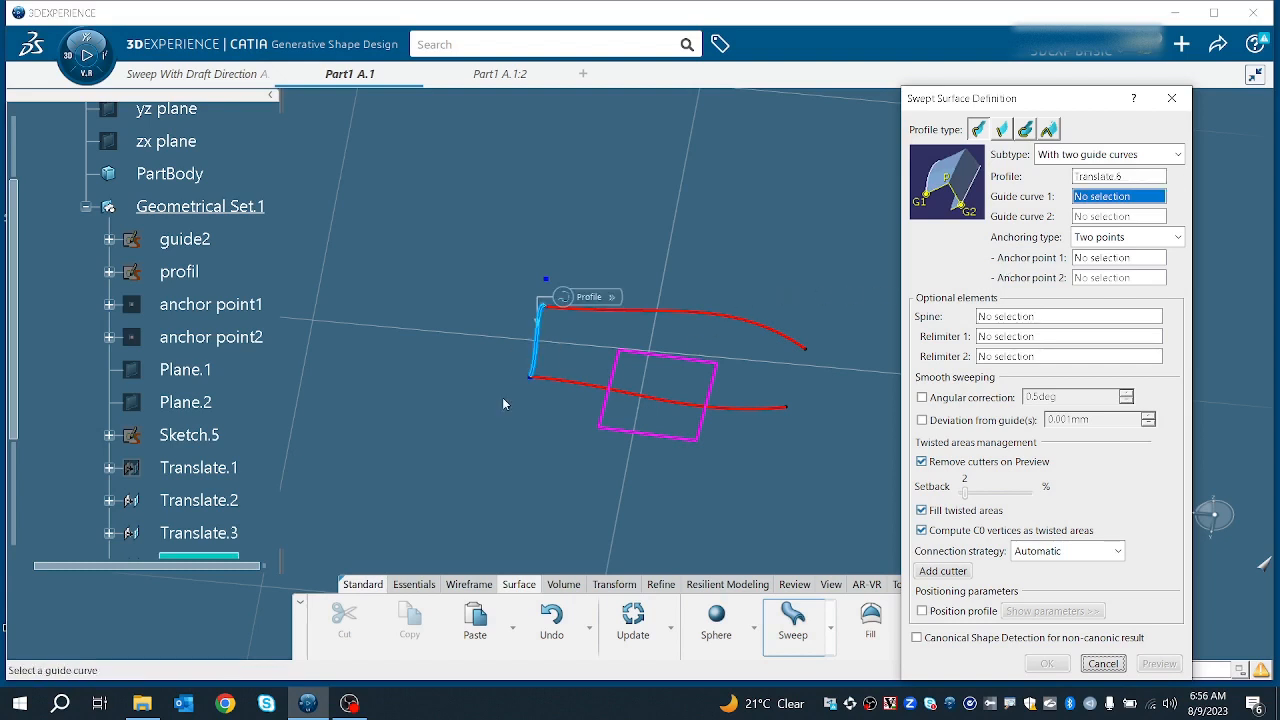
- Set the lower red curve Translate.8 as guide curve 1 and the upper red curve Translate.7 as guide curve 2
middle_drag(502, 397, 582, 401)
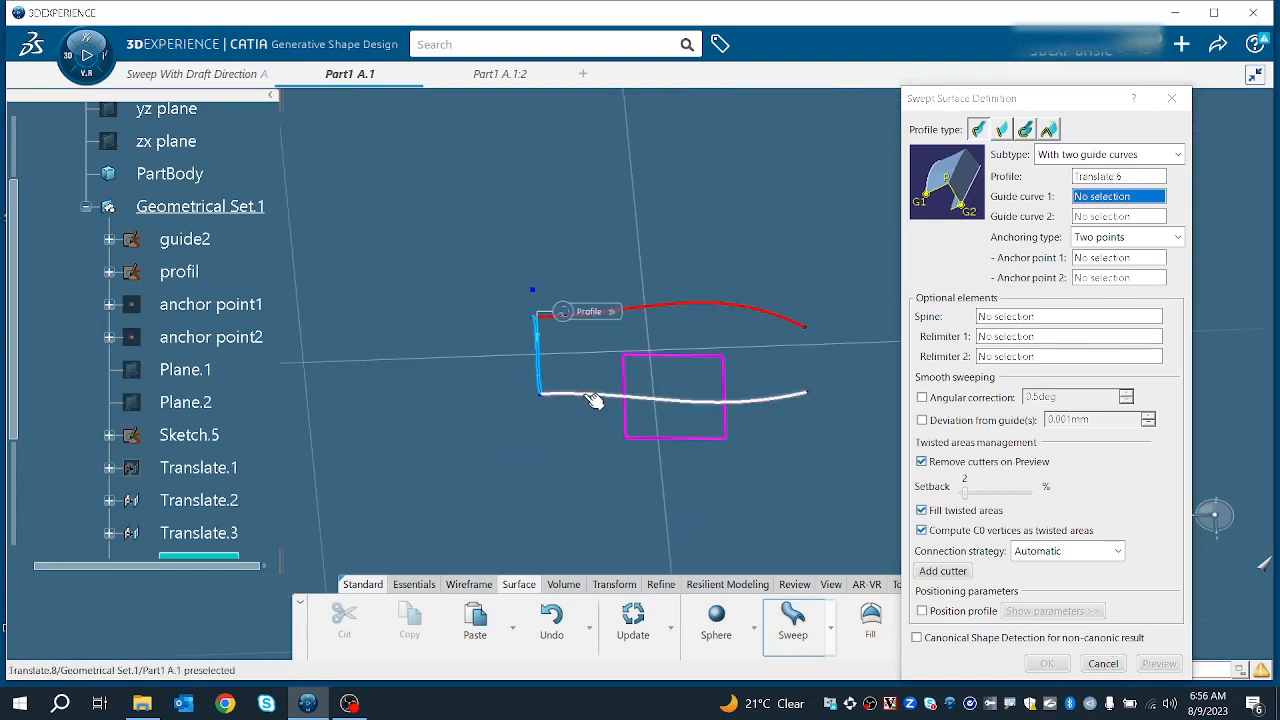
click(595, 400)
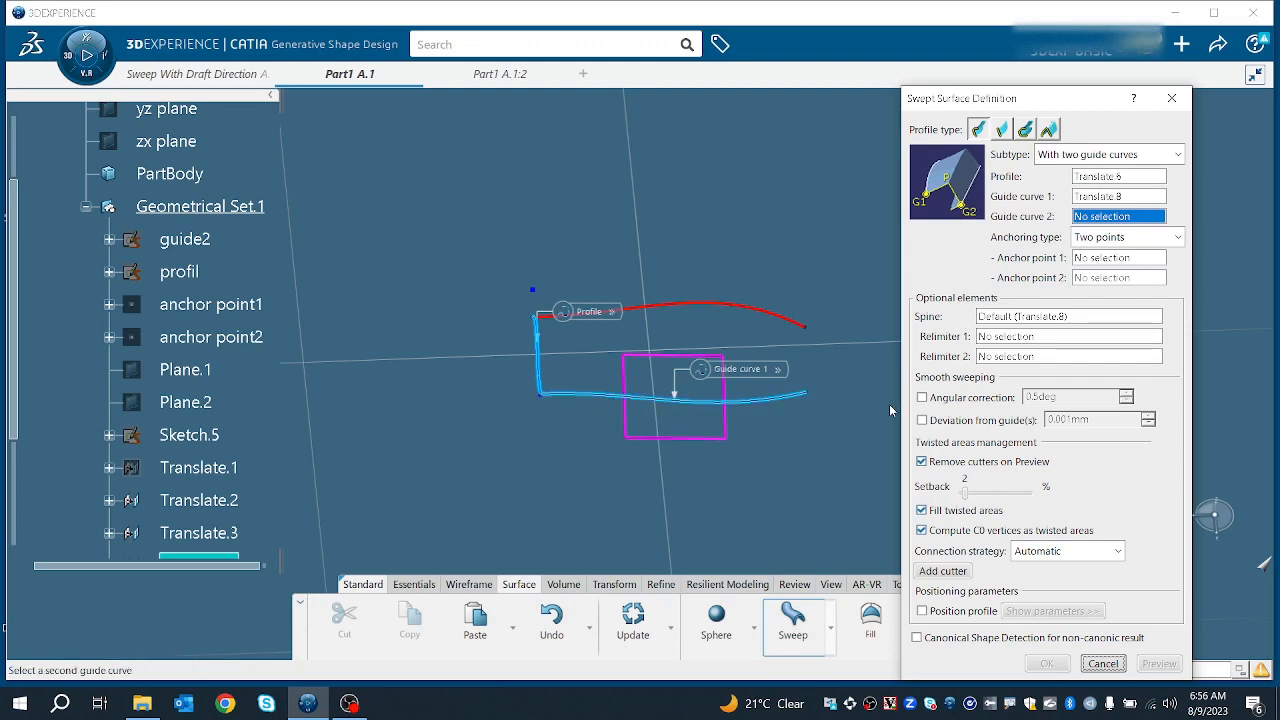
middle_drag(808, 408, 528, 417)
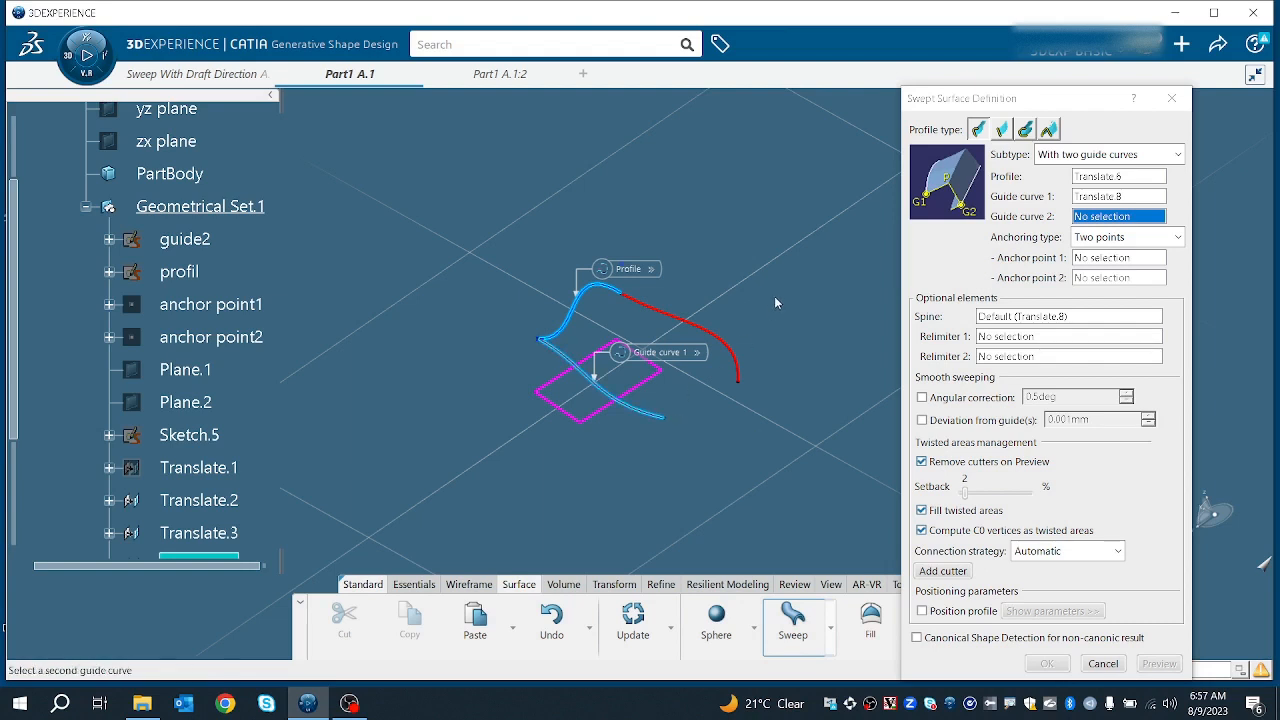
click(689, 321)
middle_drag(572, 496, 648, 432)
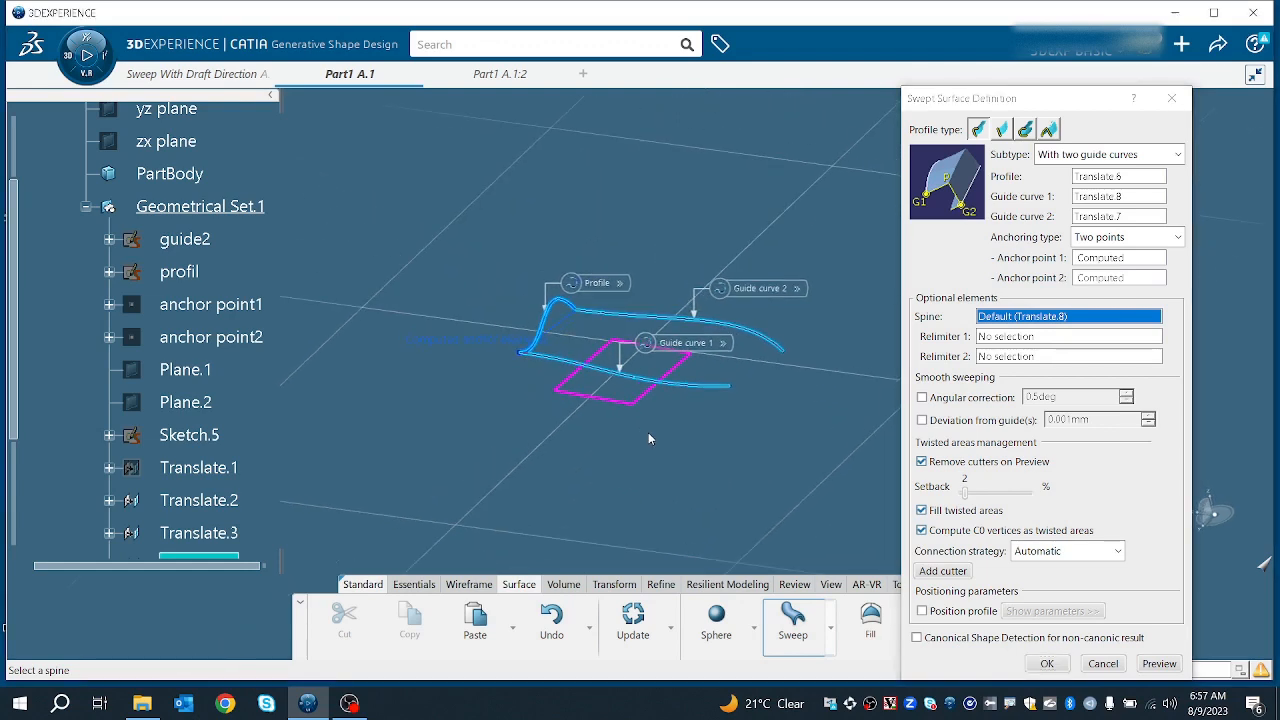
- Preview the two-guide sweep, dismiss the warning report and inspect where the surface ends along both guide curves
click(1158, 664)
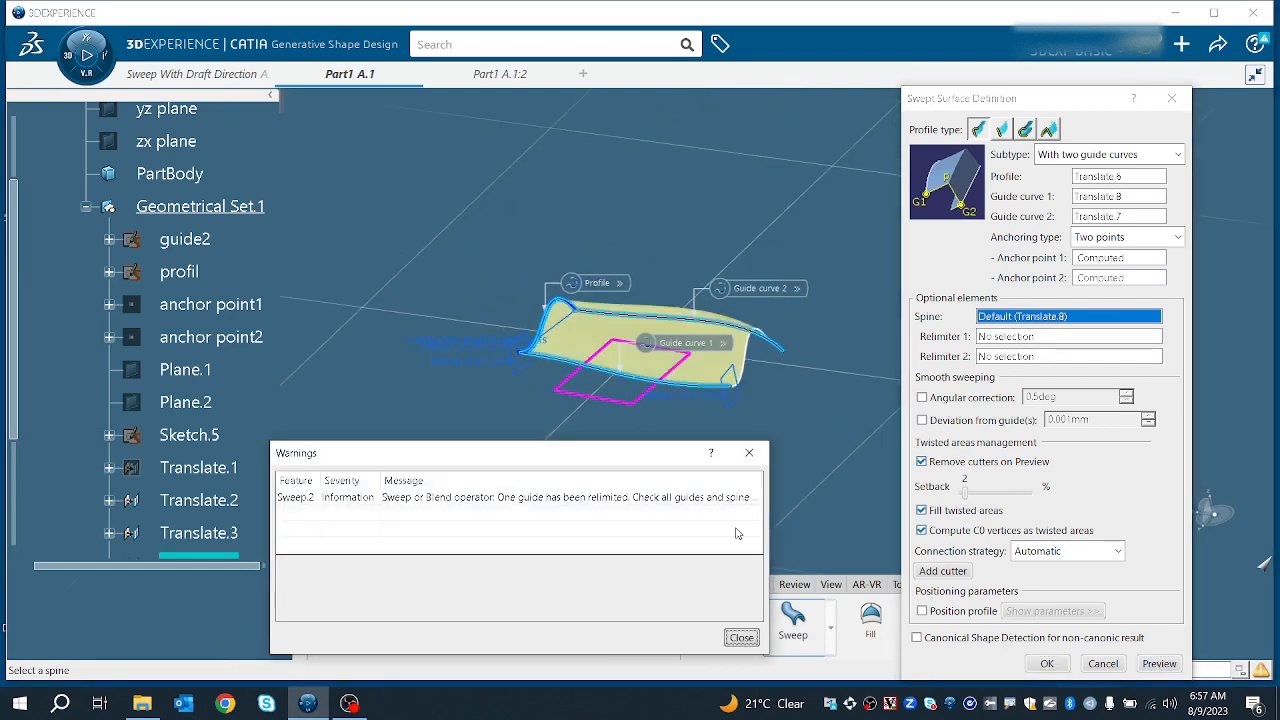
click(747, 645)
scroll(732, 467, up, 5)
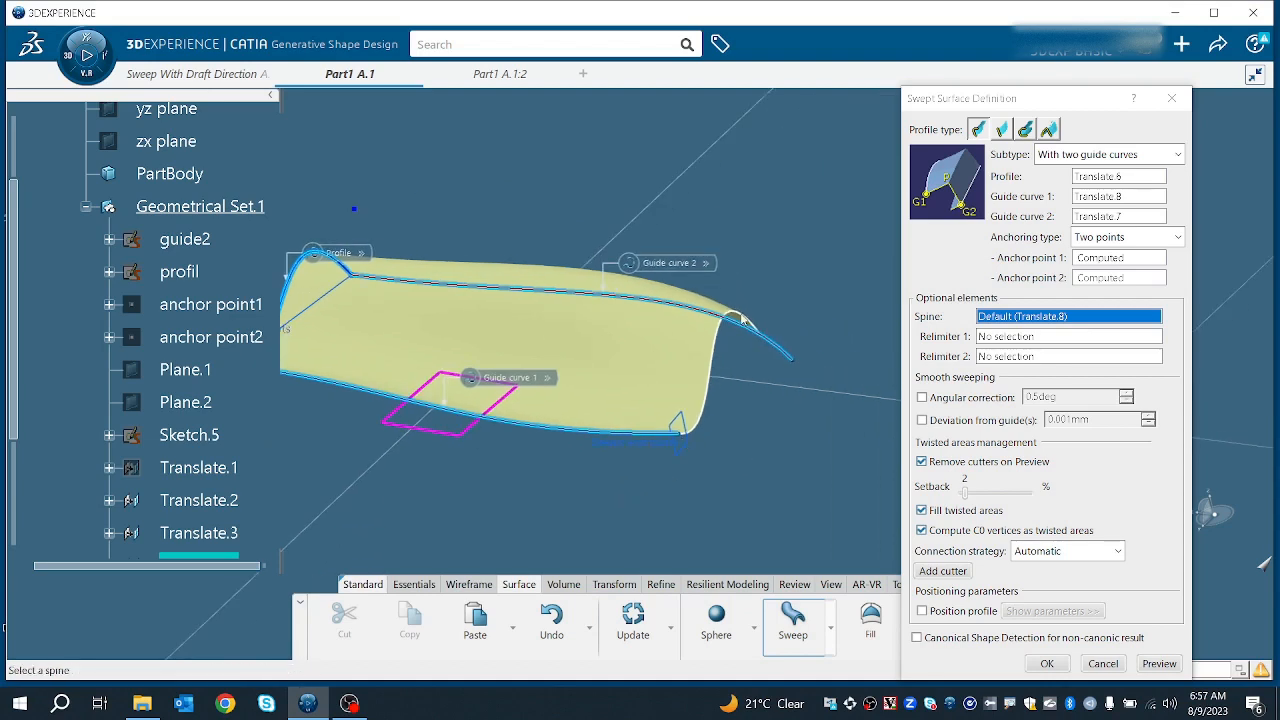
middle_drag(744, 318, 690, 392)
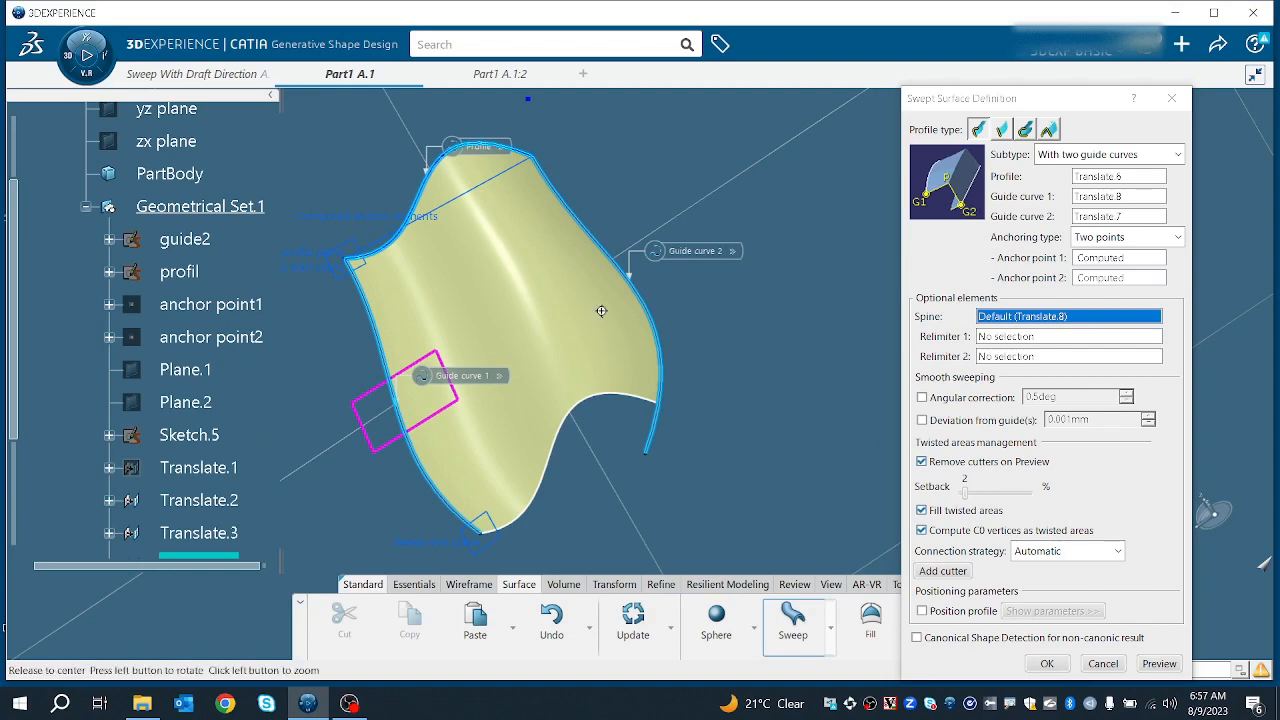
middle_drag(600, 306, 686, 427)
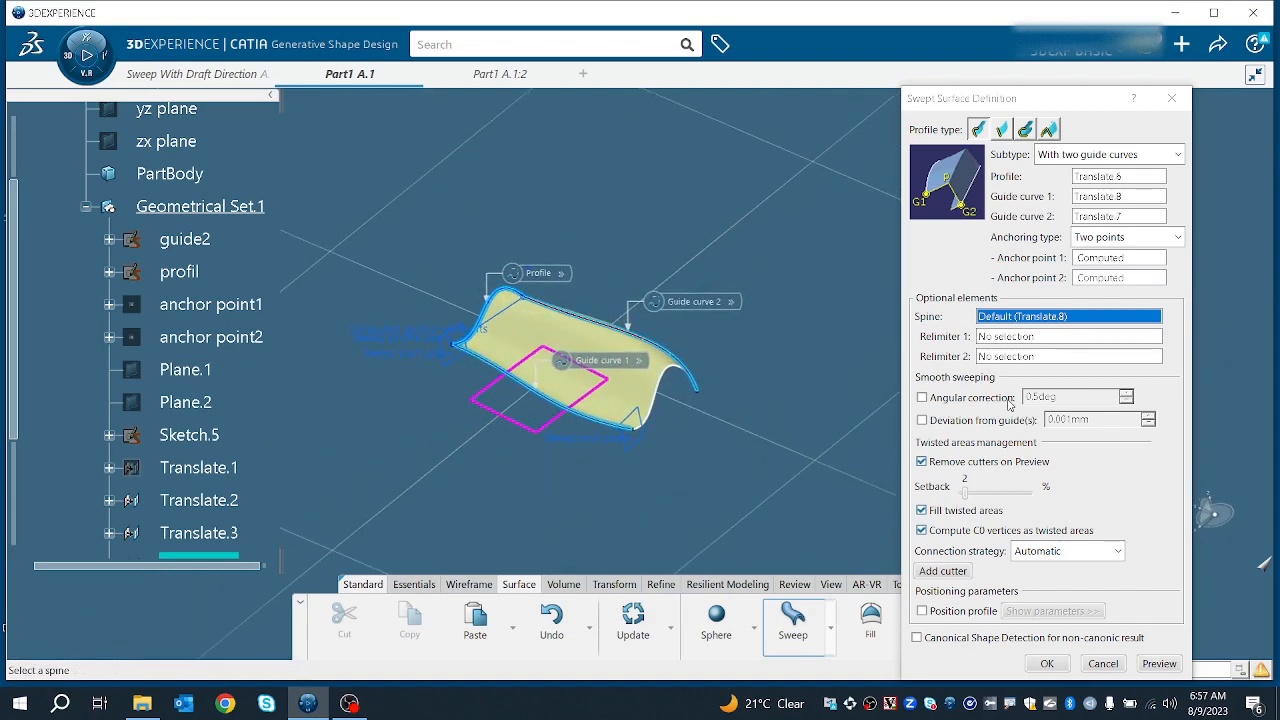
- Swap the guides to Translate.7 as guide curve 1 and Translate.8 as guide curve 2, then preview and inspect the surface
click(1092, 198)
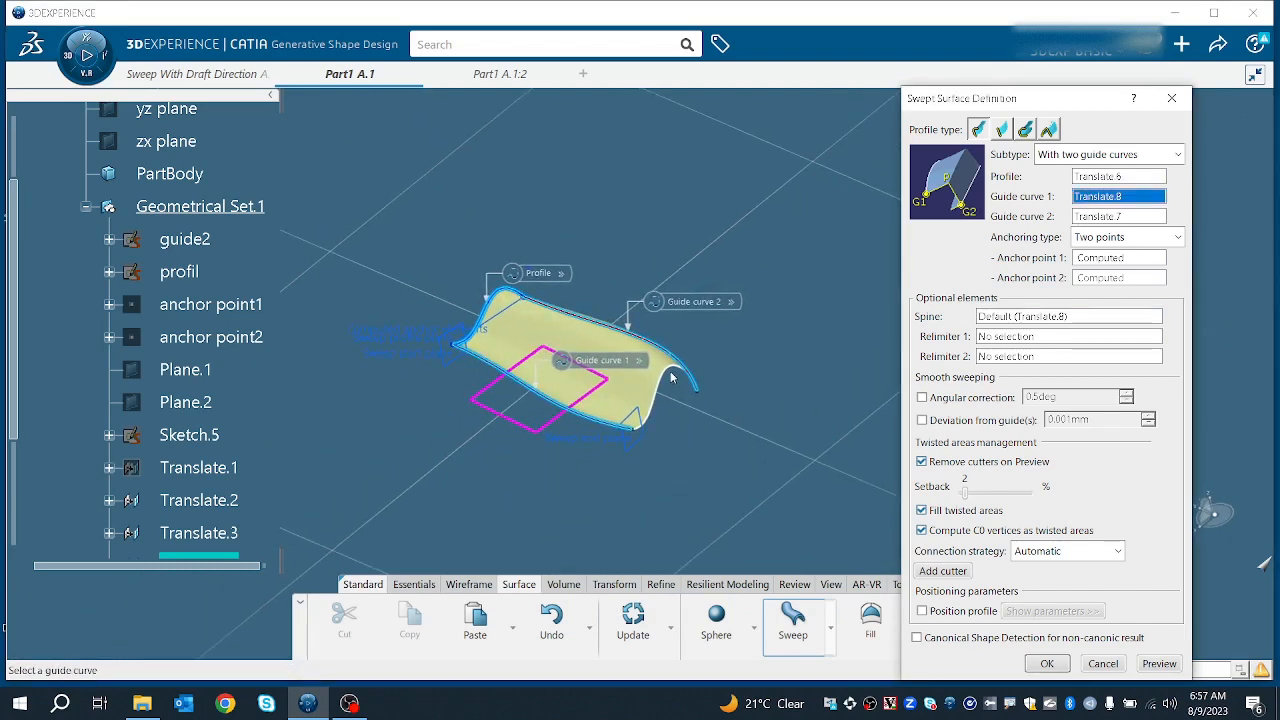
click(593, 425)
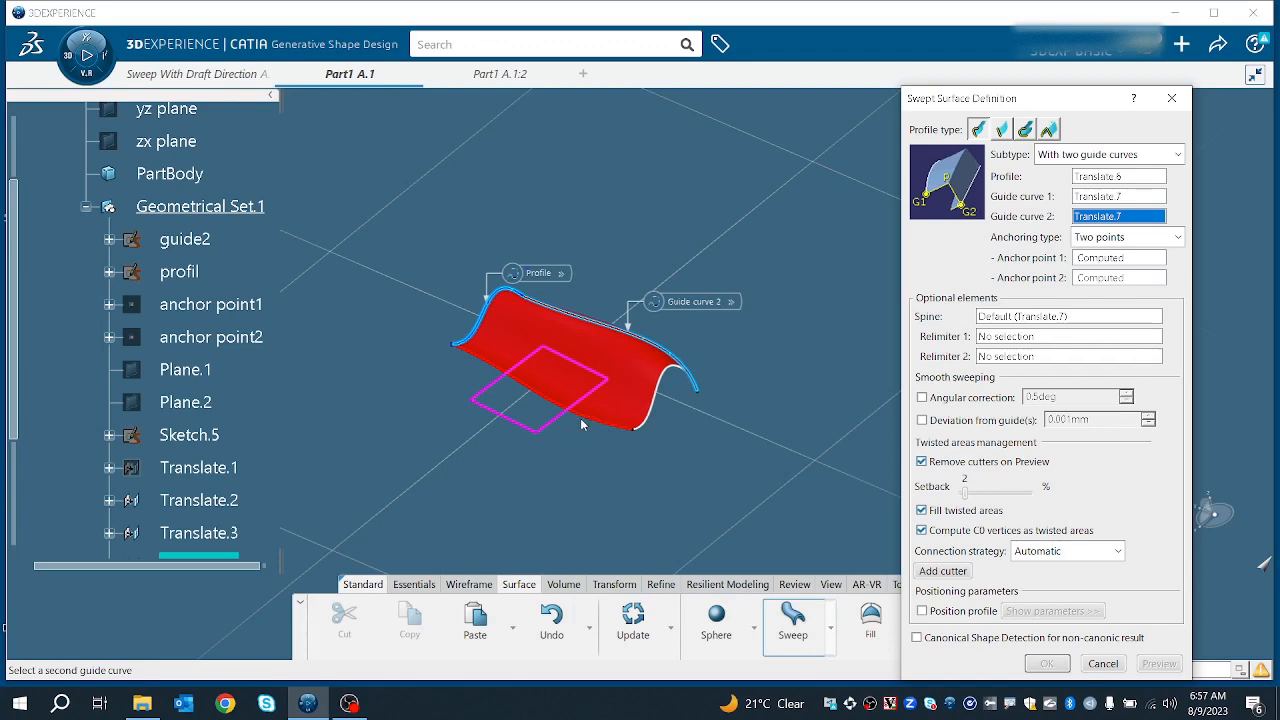
click(582, 424)
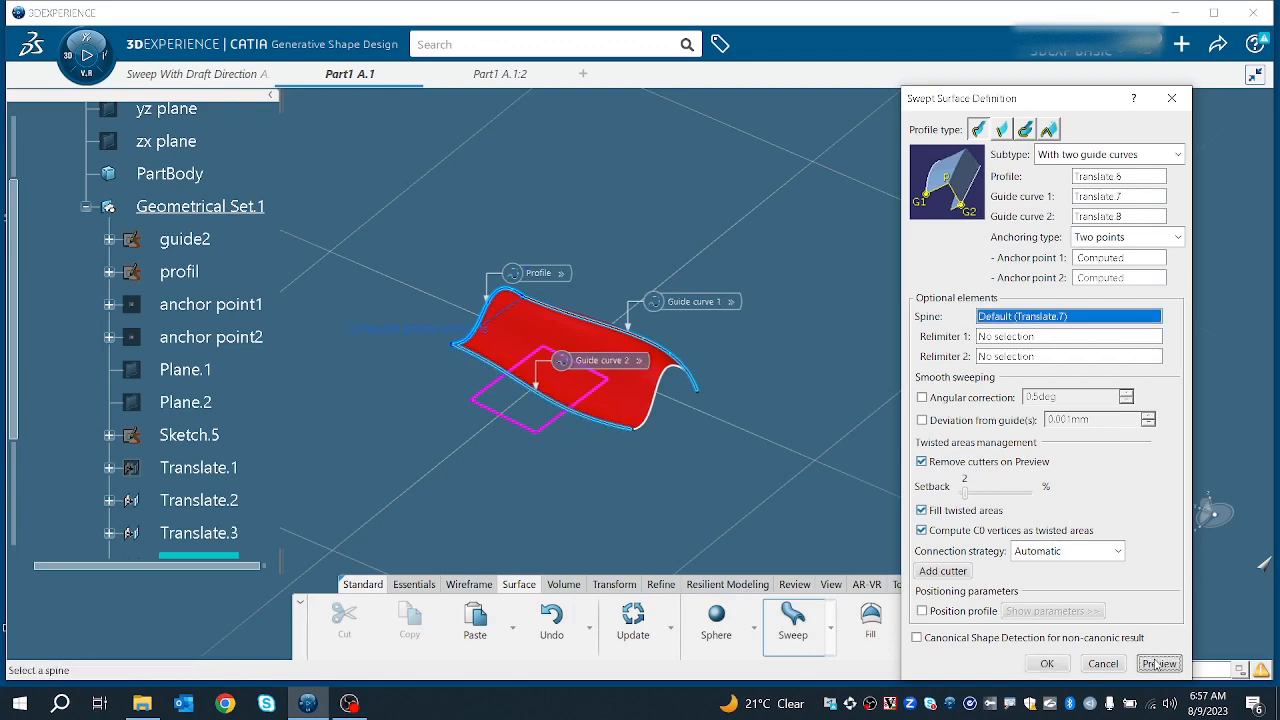
click(1159, 664)
click(752, 648)
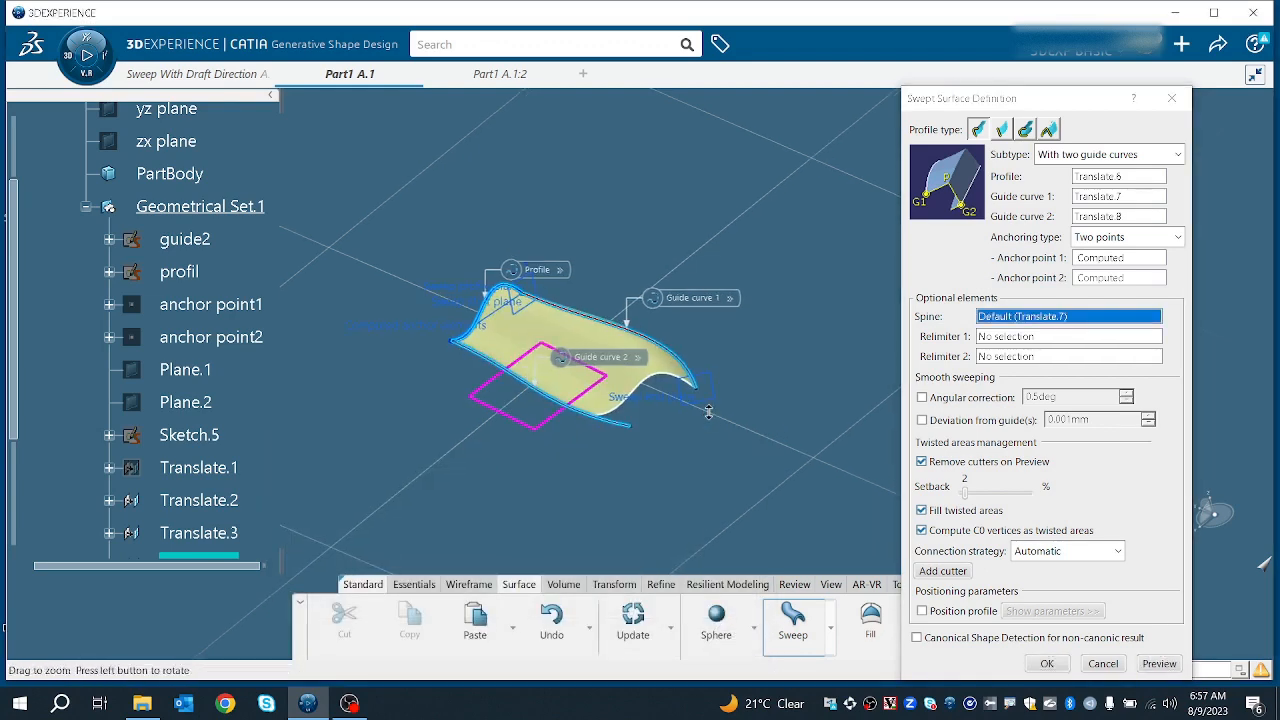
middle_drag(708, 412, 687, 446)
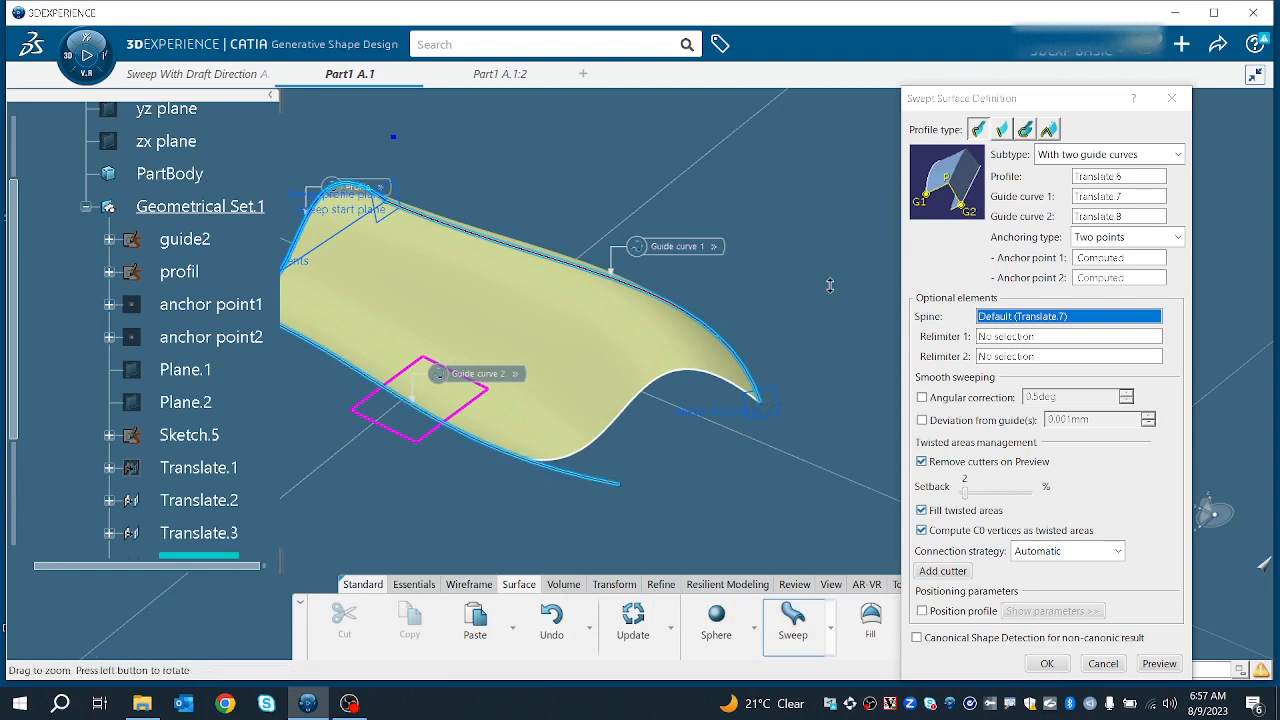
scroll(831, 358, down, 3)
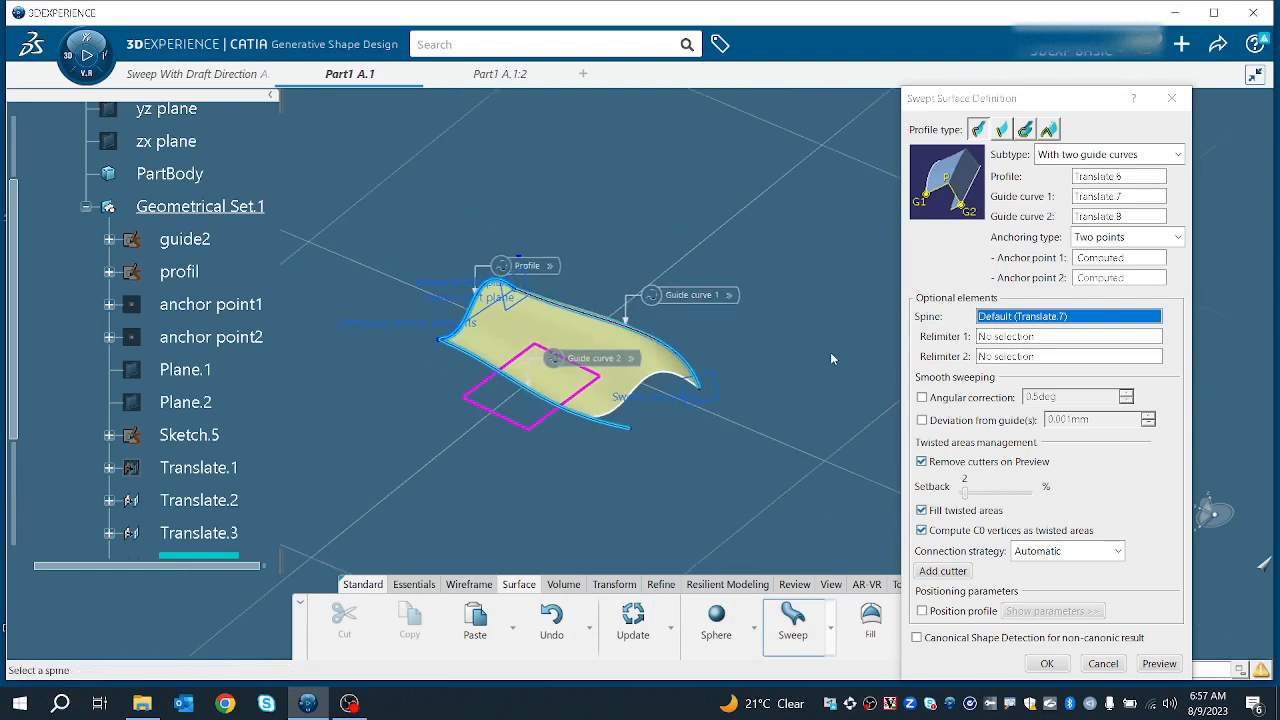
click(1007, 340)
right_click(1005, 341)
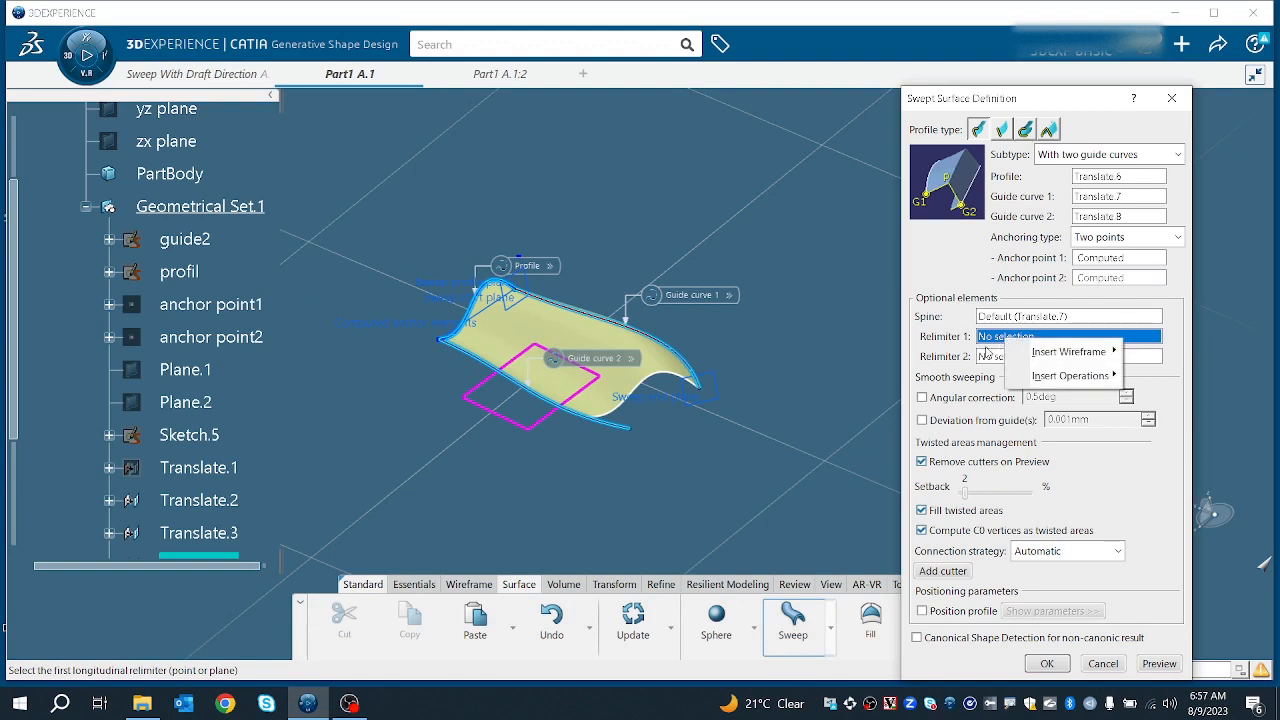
click(986, 352)
click(985, 358)
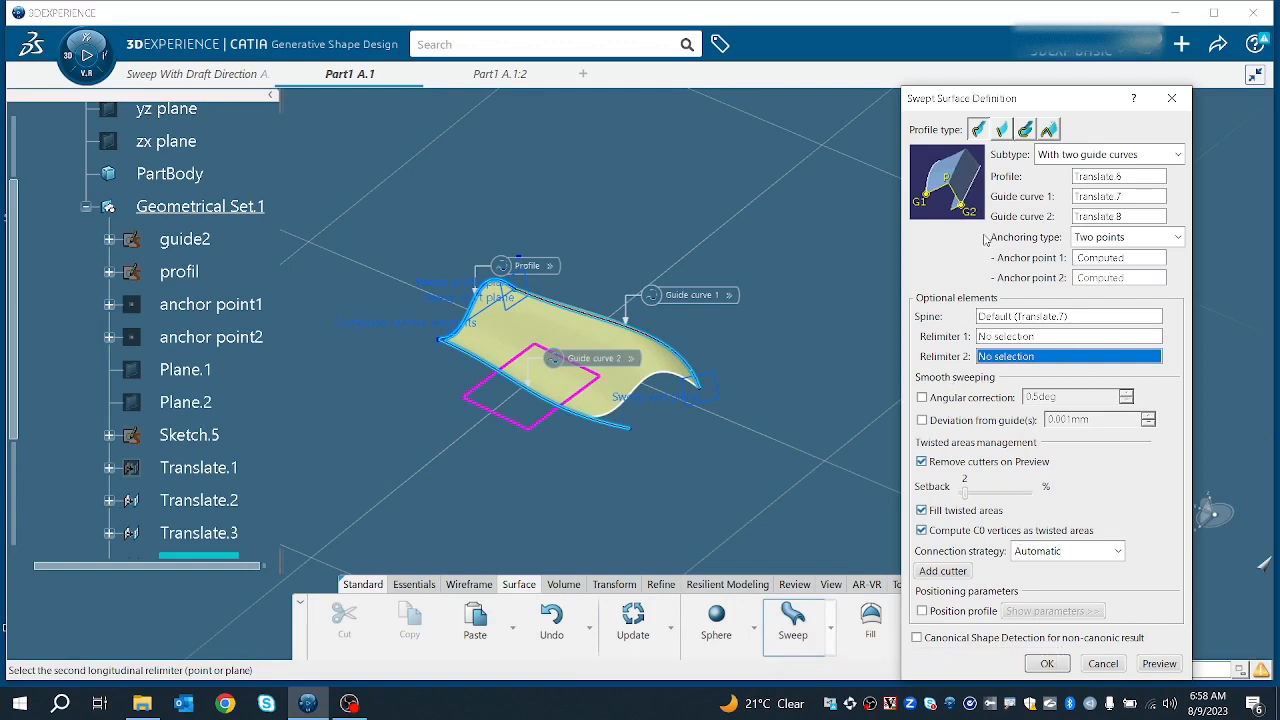
- Switch the sweep subtype to With pulling direction and cancel the current sweep definition
click(1096, 157)
click(1084, 209)
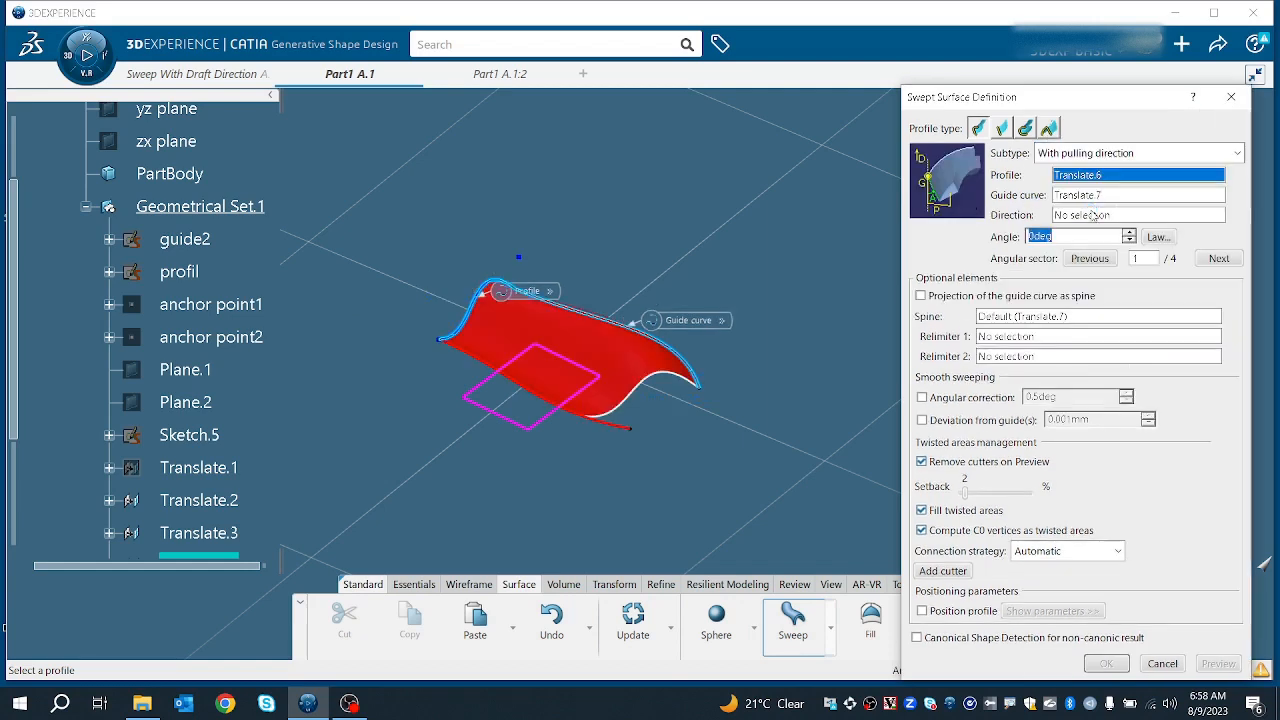
click(1163, 664)
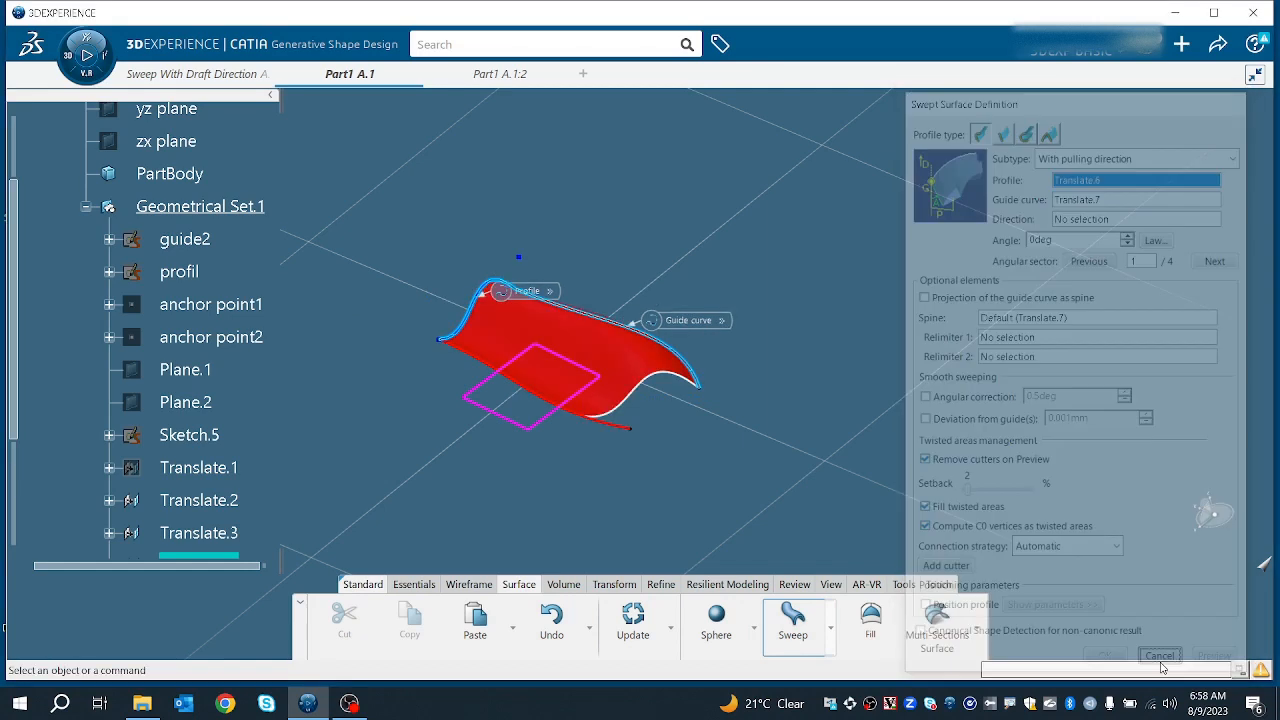
- Start a new Sweep with pulling direction, using Translate.6 as profile and the upper red curve Translate.7 as guide curve
click(792, 620)
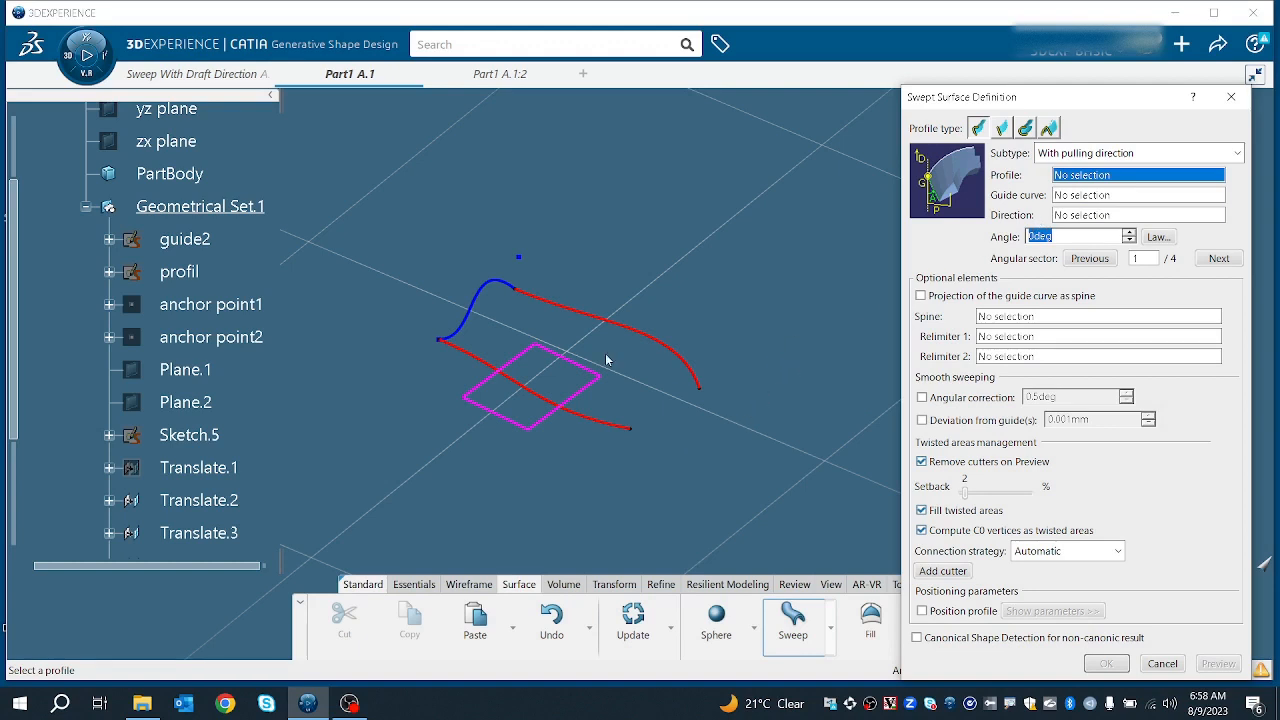
click(500, 292)
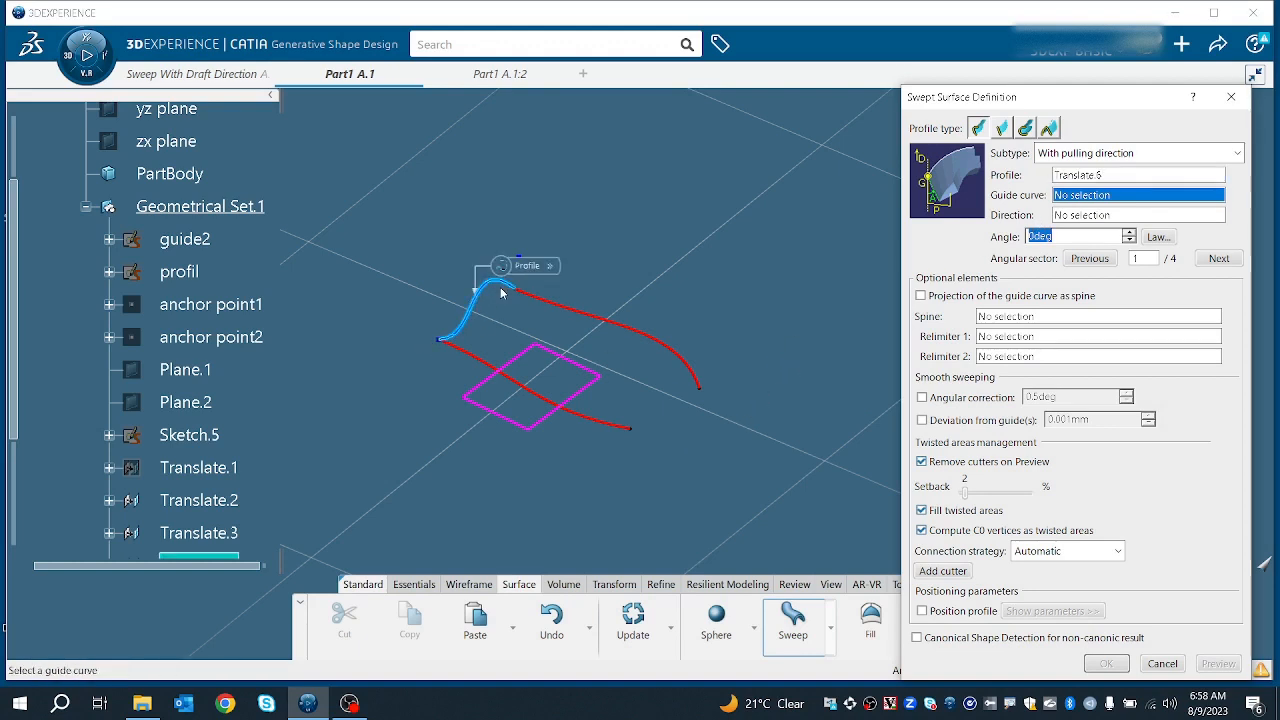
click(610, 326)
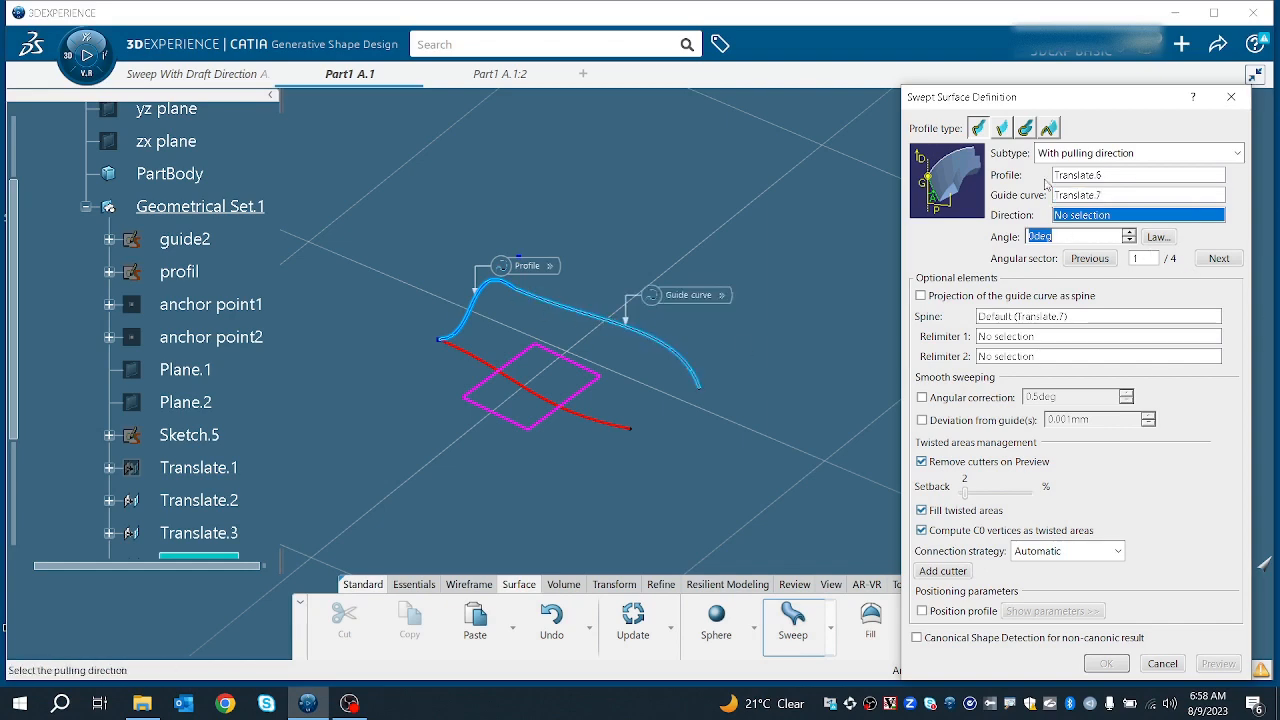
- Set the sweep's pulling direction to Z Component, moving the definition dialog and the curves so both are in view
drag(1017, 106, 850, 96)
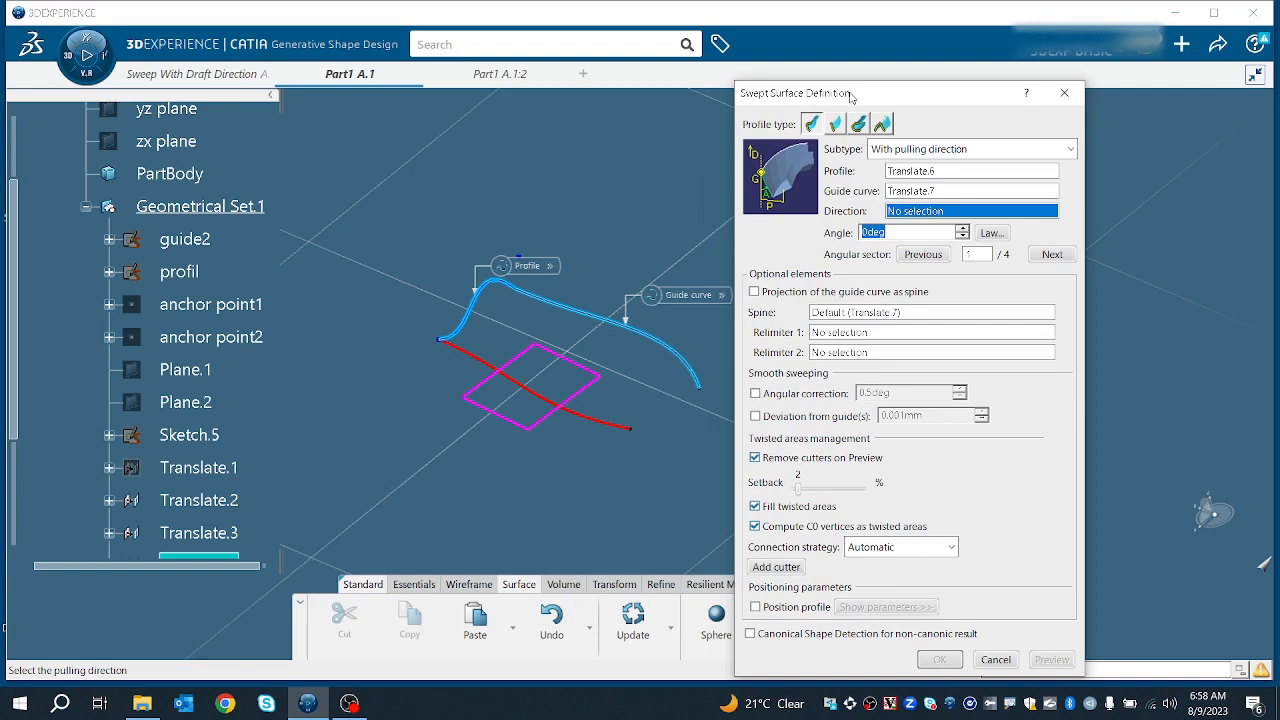
right_click(905, 213)
click(934, 292)
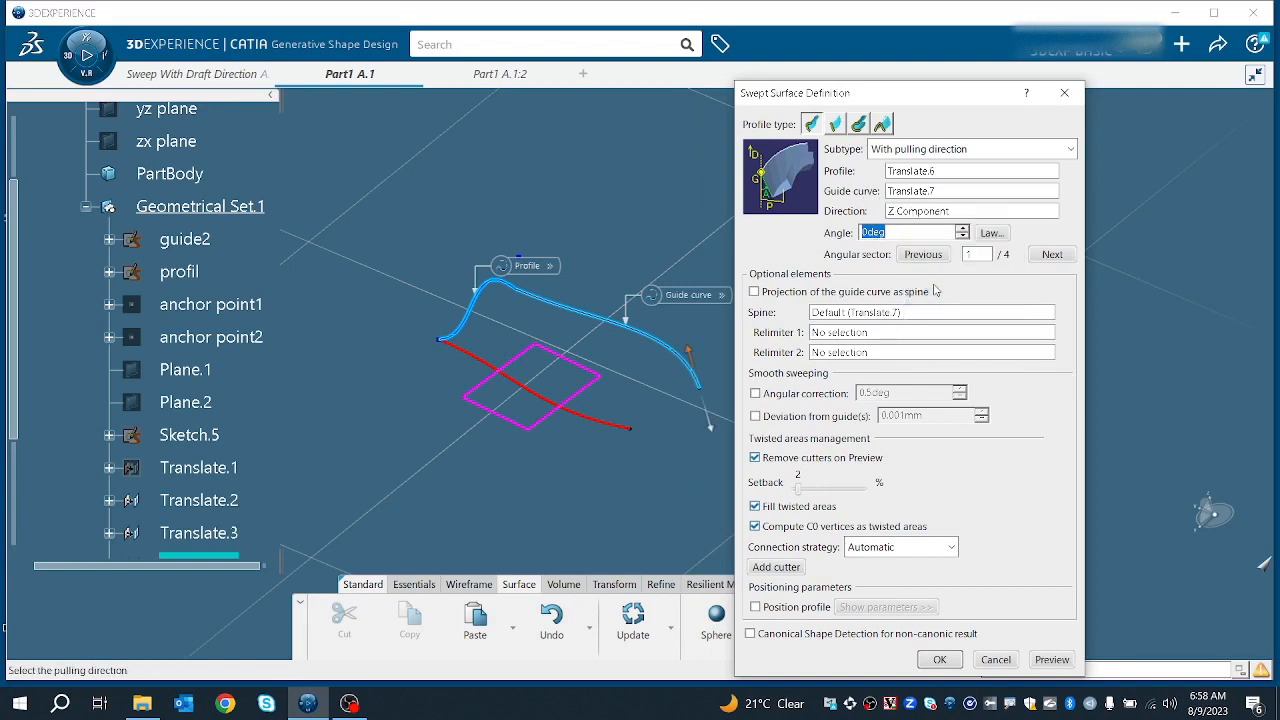
middle_drag(612, 381, 505, 350)
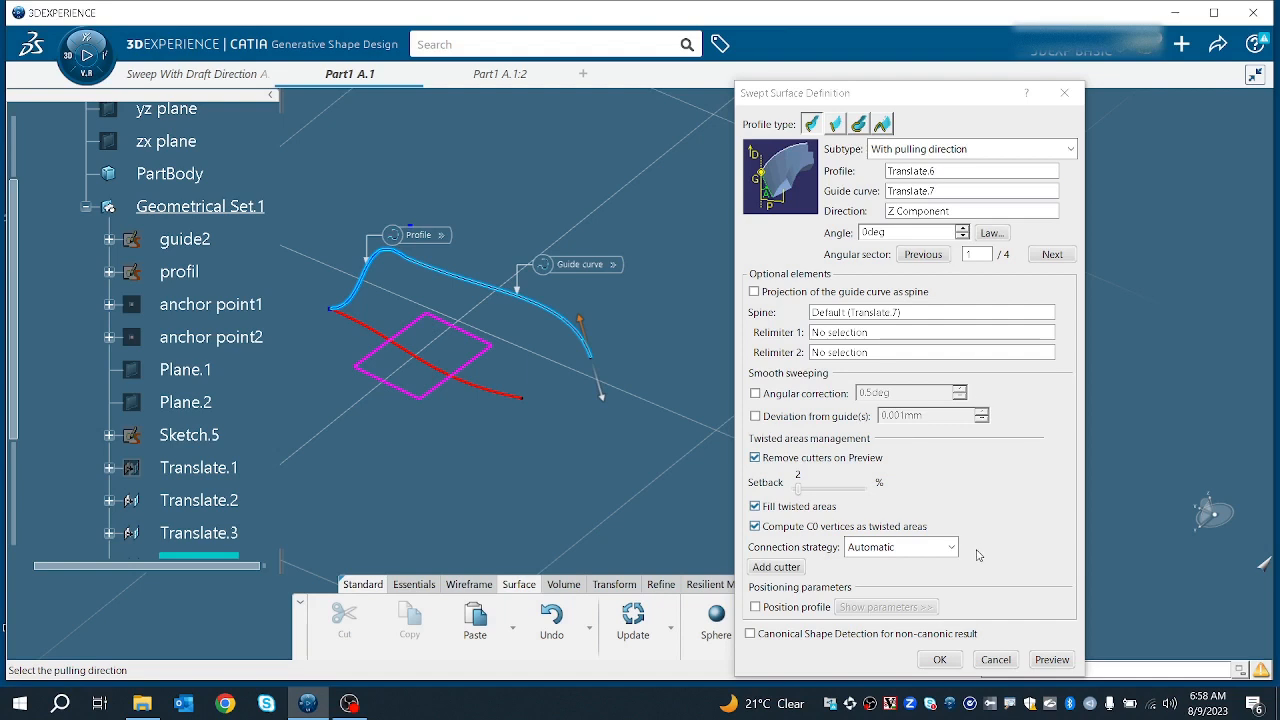
- Preview the sweep with pulling direction, set its angle to 20 deg, and preview and inspect the surface again
click(1052, 660)
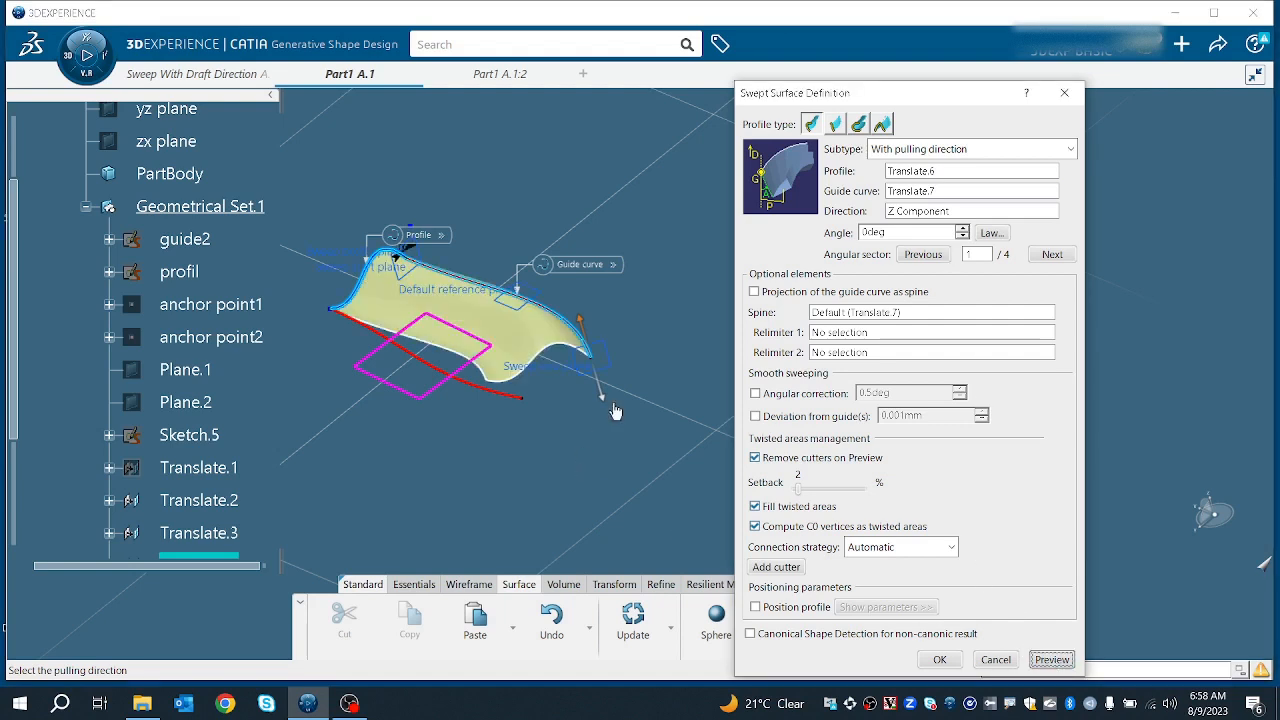
middle_drag(614, 409, 645, 351)
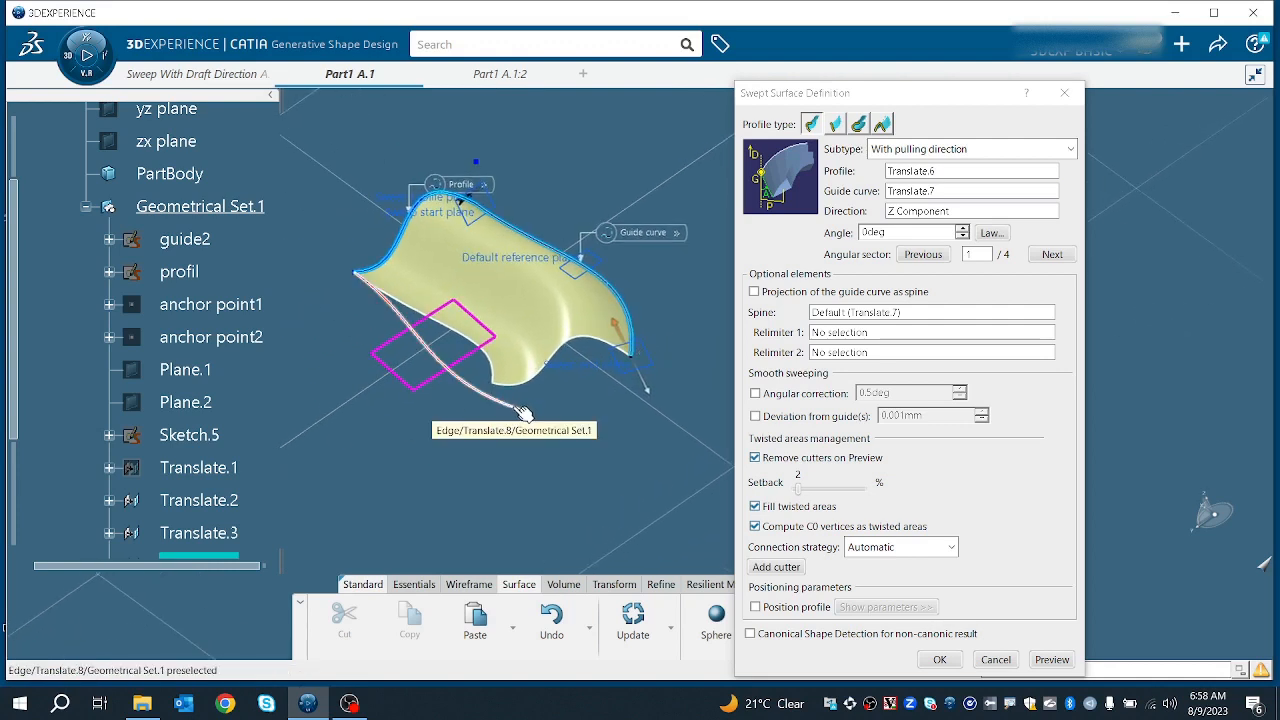
click(962, 229)
double_click(929, 236)
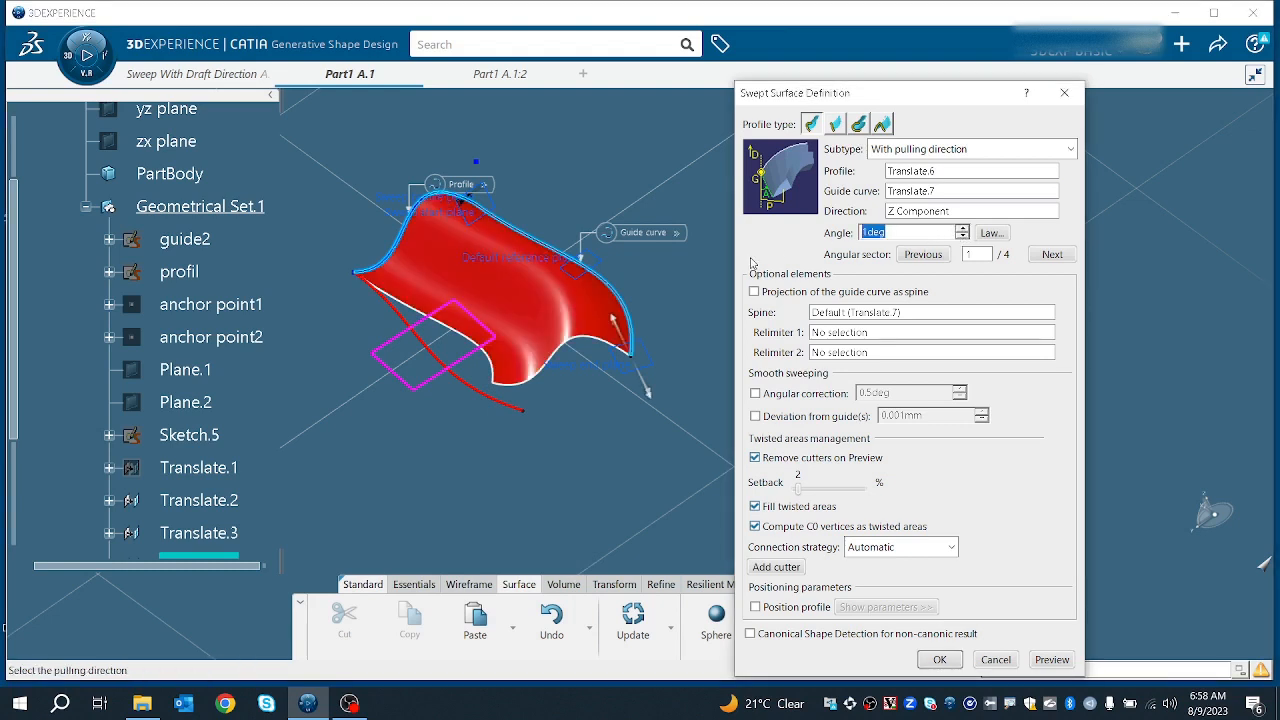
text(20)
click(1052, 660)
middle_drag(707, 483, 674, 491)
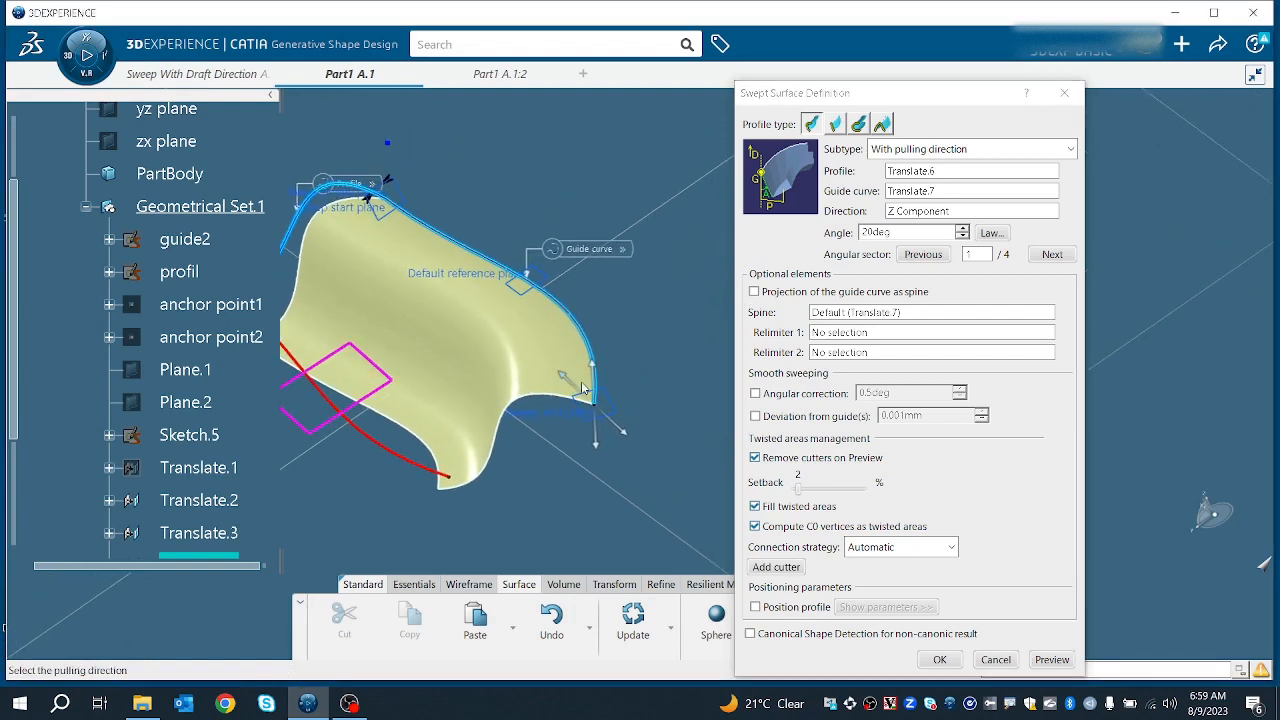
middle_drag(585, 375, 604, 410)
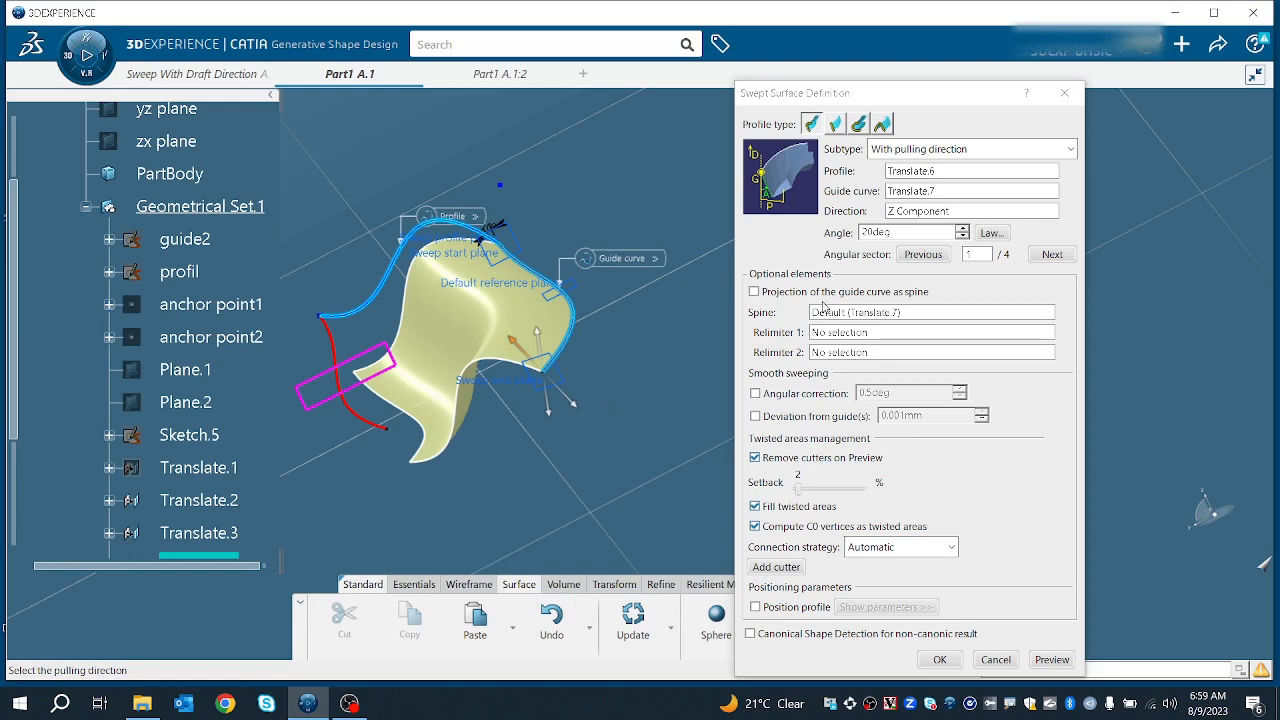
- Step the sweep through angular sectors 2, 3 and 4 with a preview of each, and return to previewing sector 1
click(922, 257)
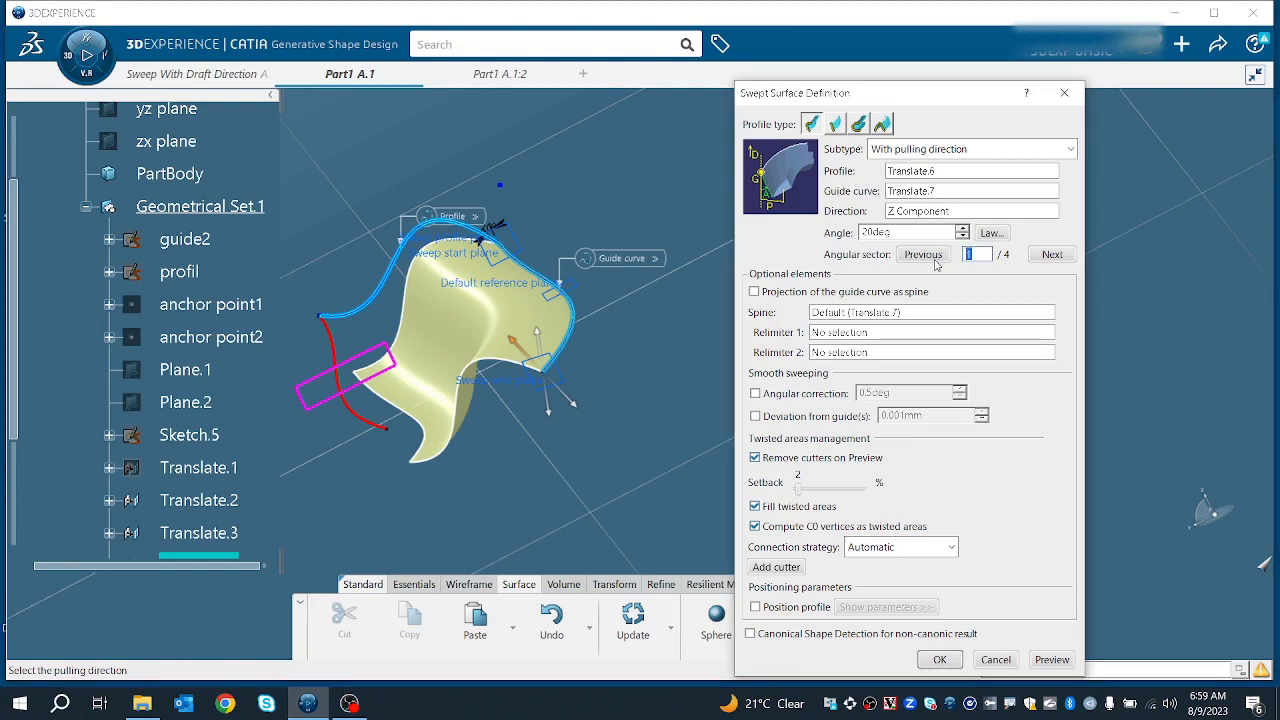
click(1052, 256)
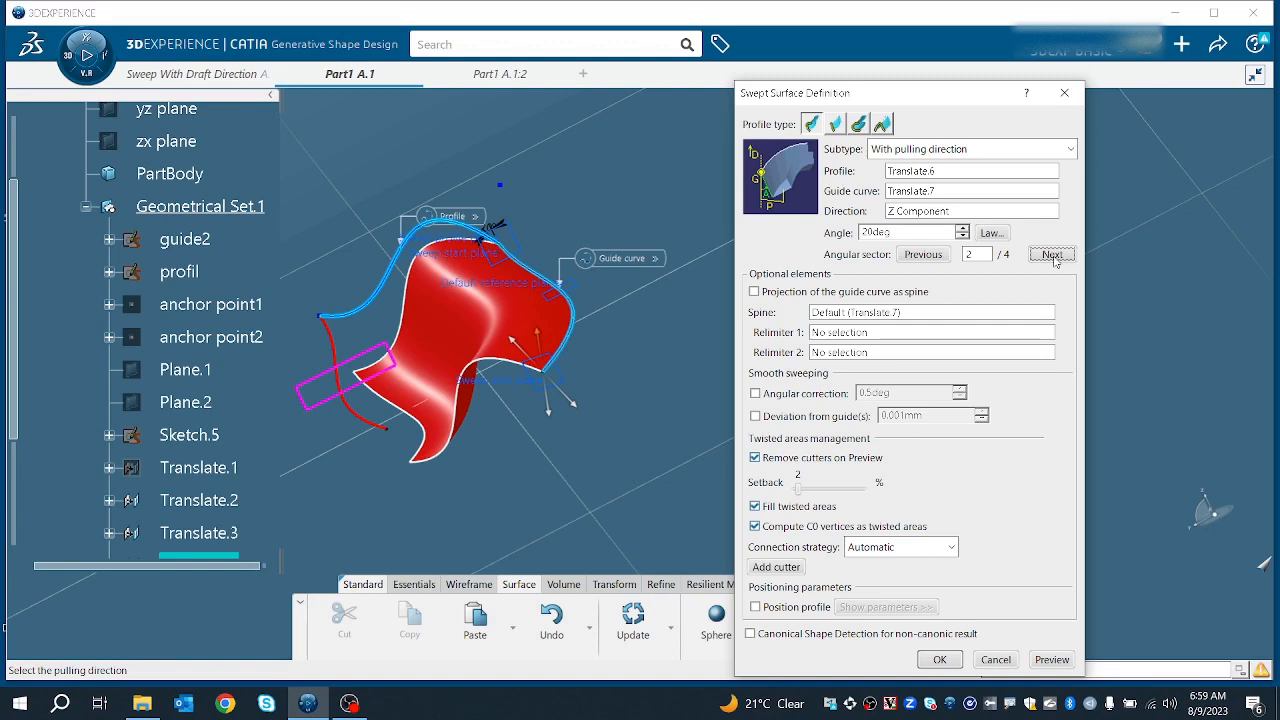
click(1052, 660)
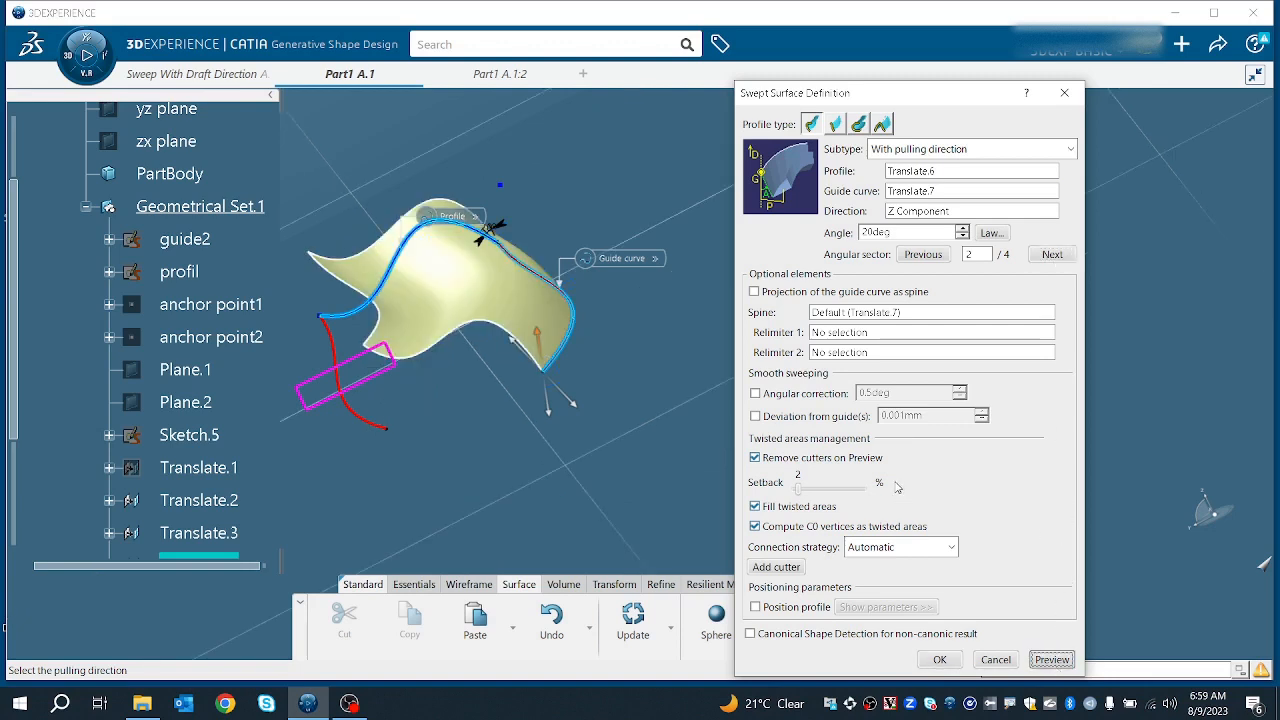
click(1053, 256)
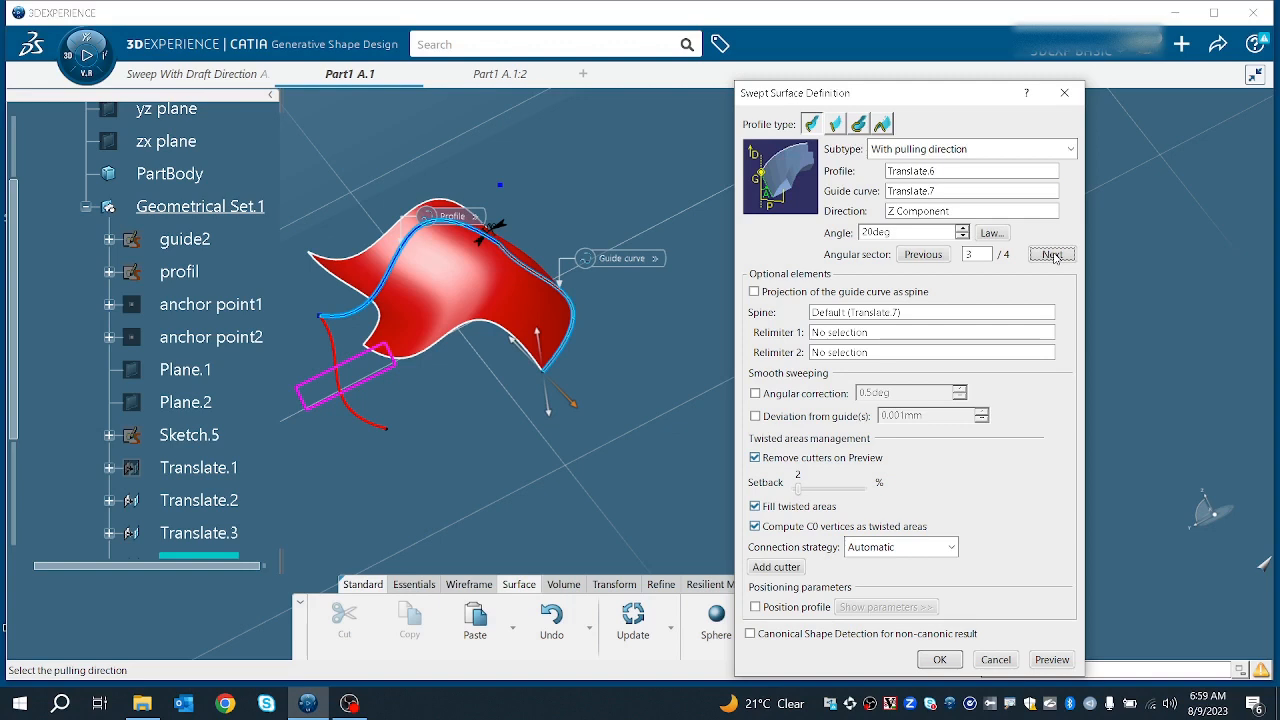
click(1052, 660)
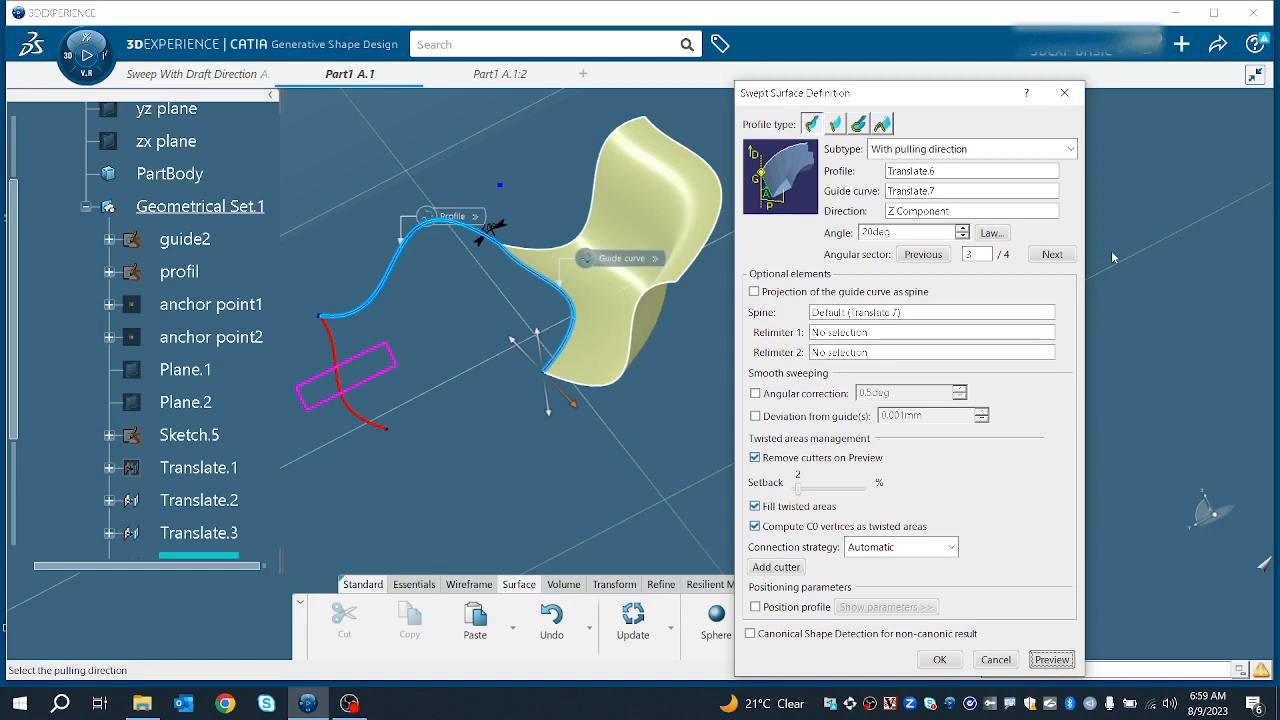
click(1068, 257)
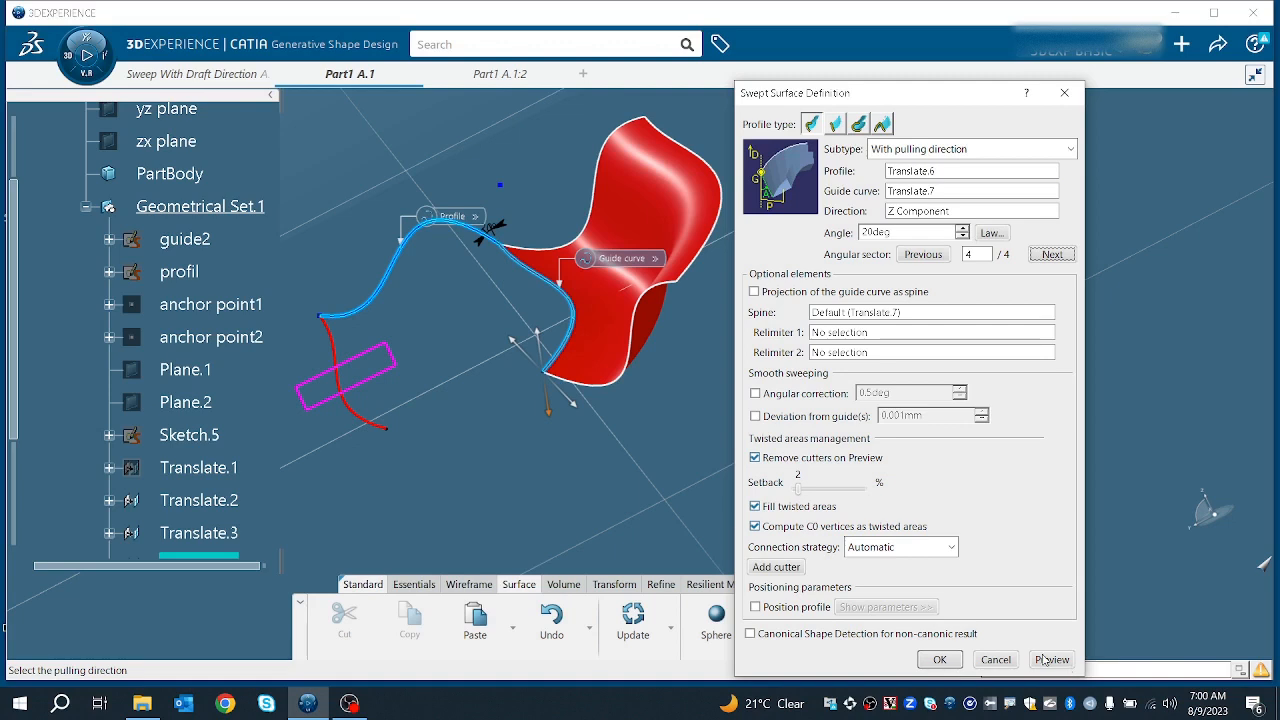
click(1054, 662)
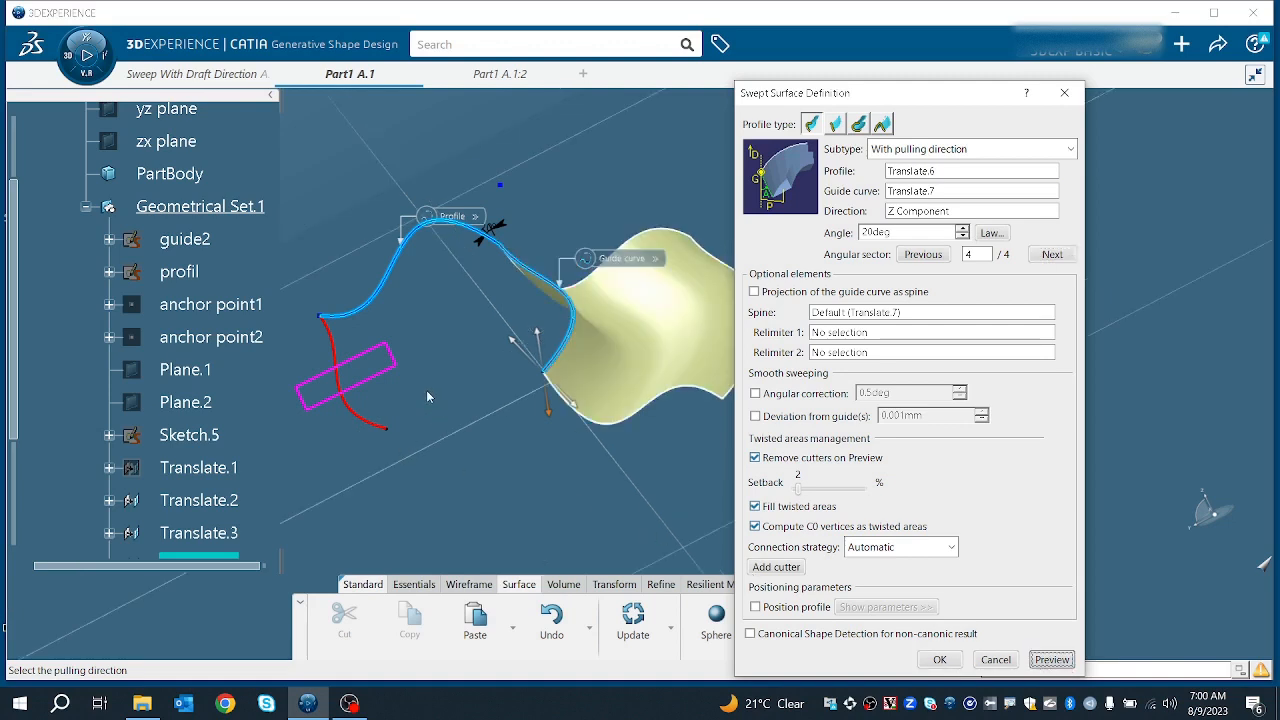
middle_drag(426, 390, 404, 379)
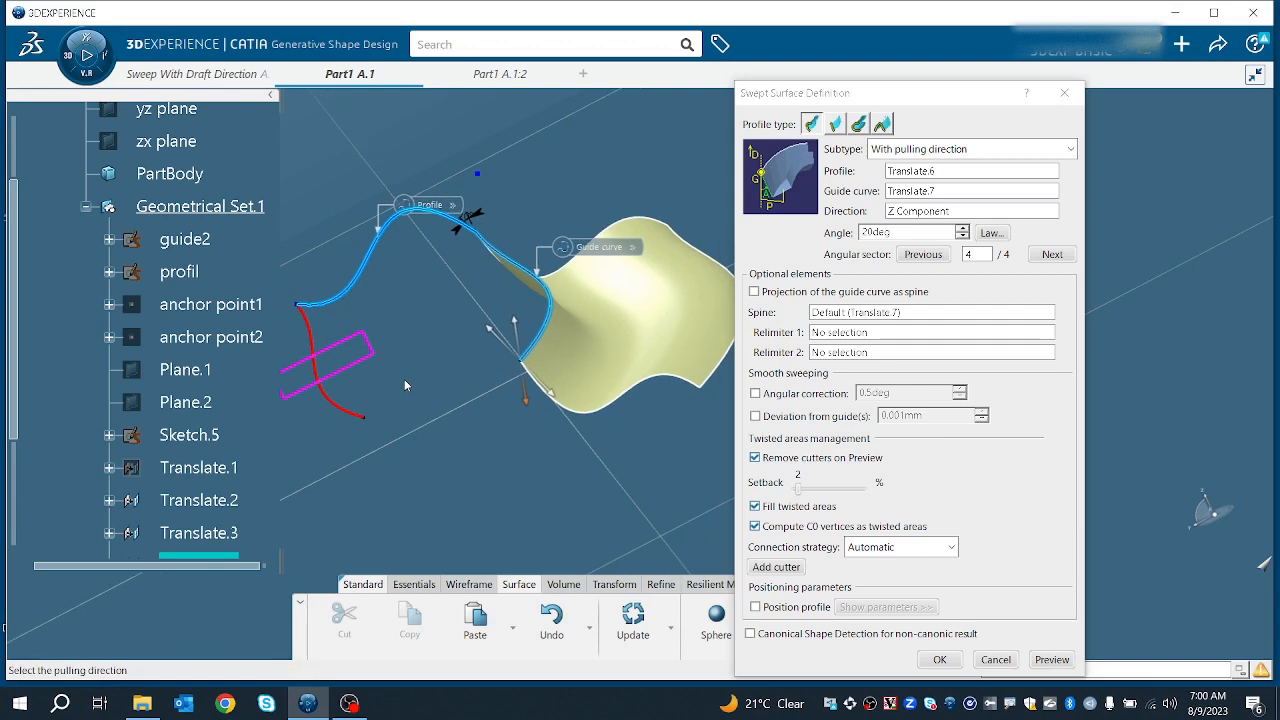
click(923, 255)
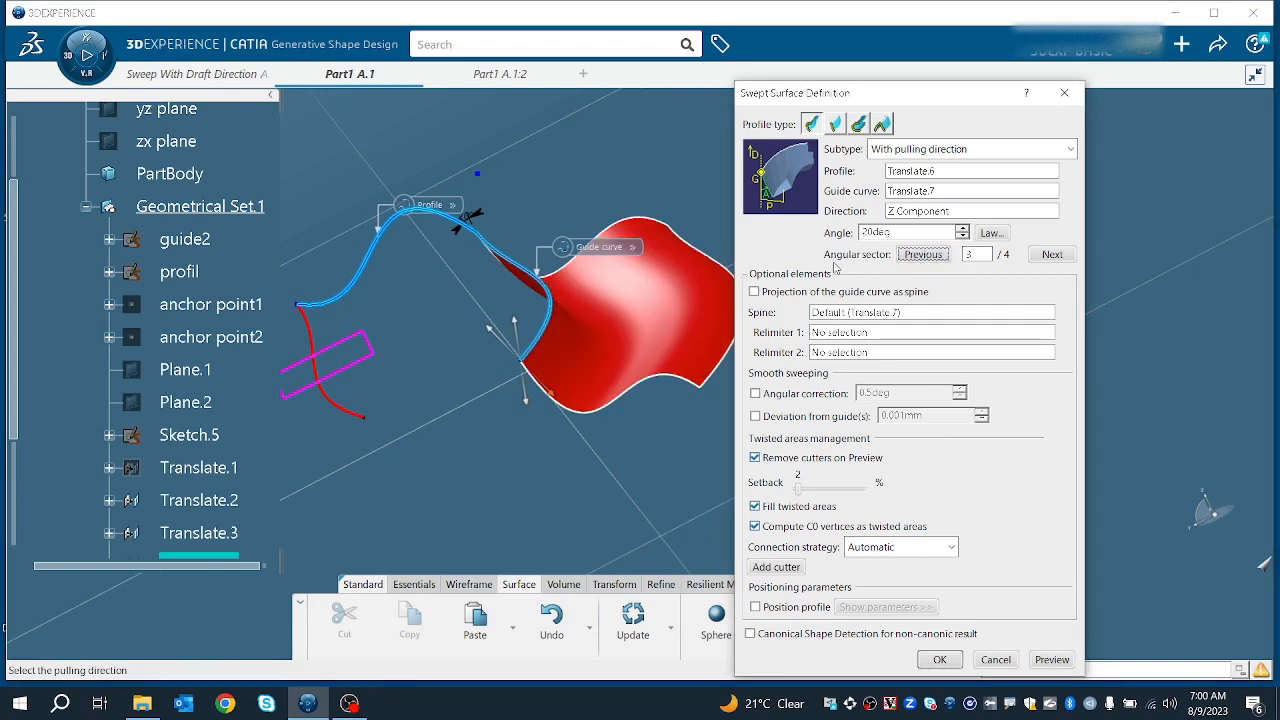
click(926, 255)
click(926, 255)
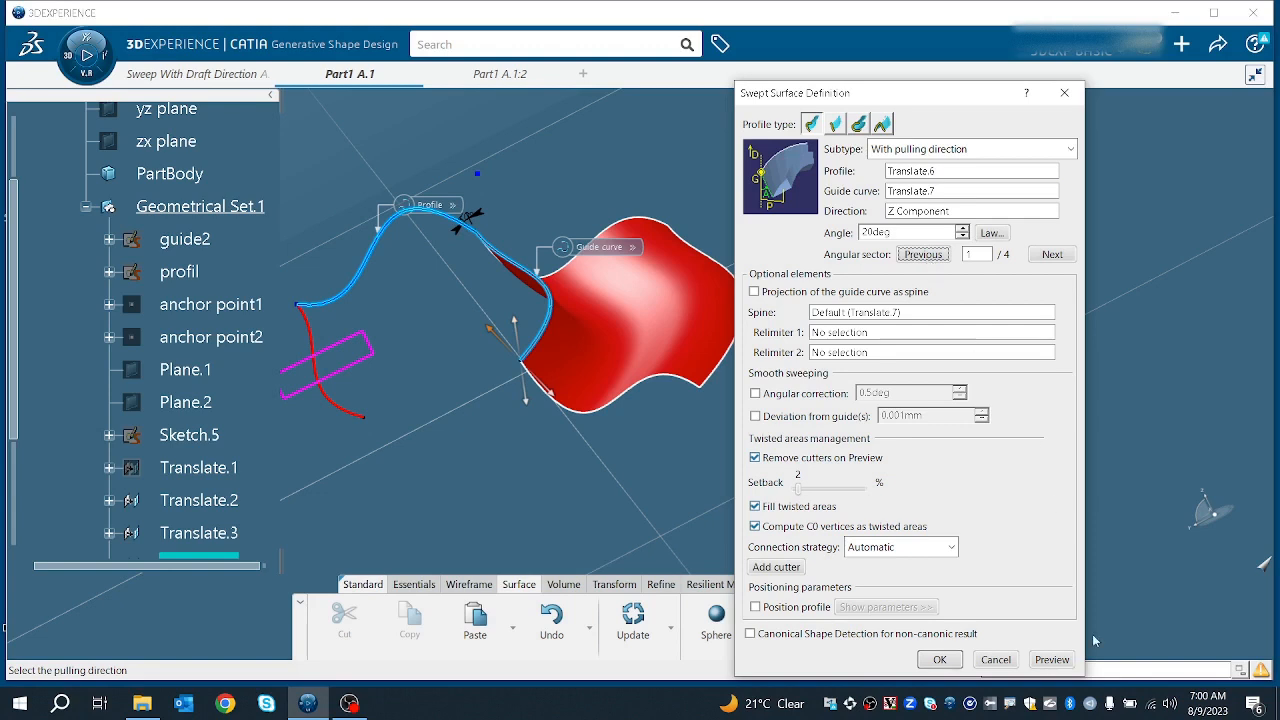
click(1060, 662)
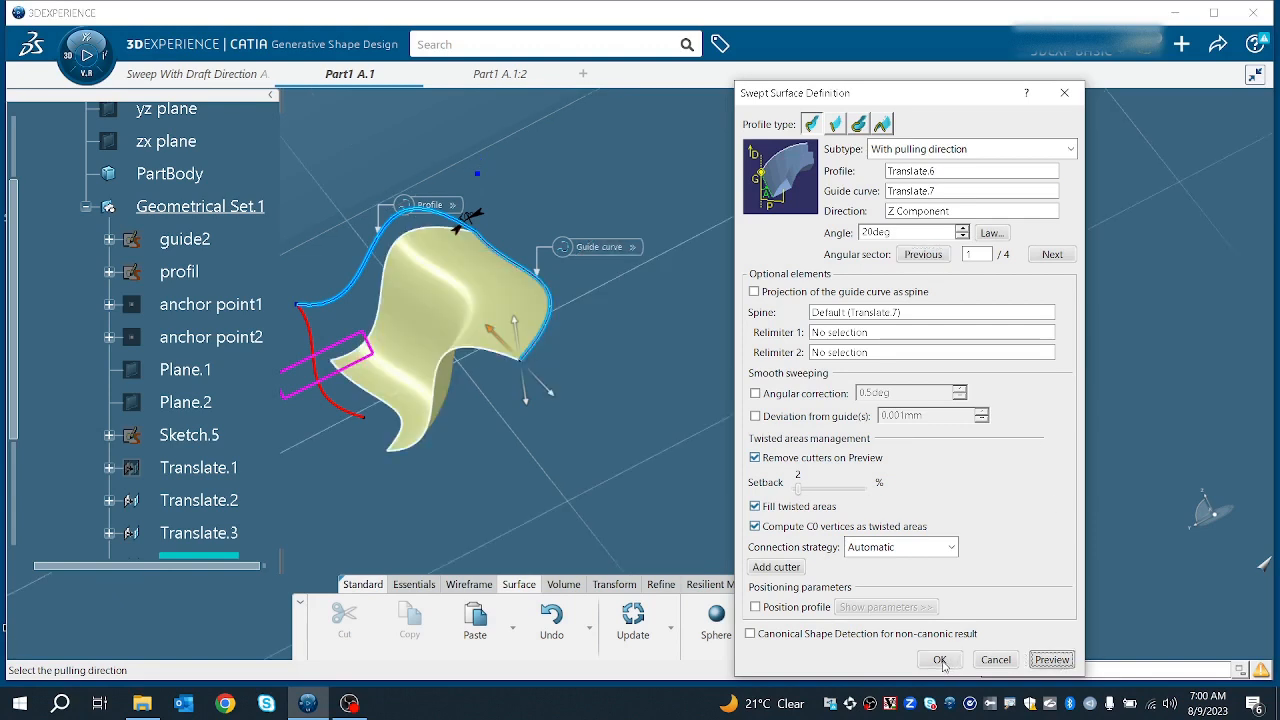
- Choose angular sectors 2, 3 and 4 using the sector arrows in the model, previewing each, and go back to sector 1
click(519, 343)
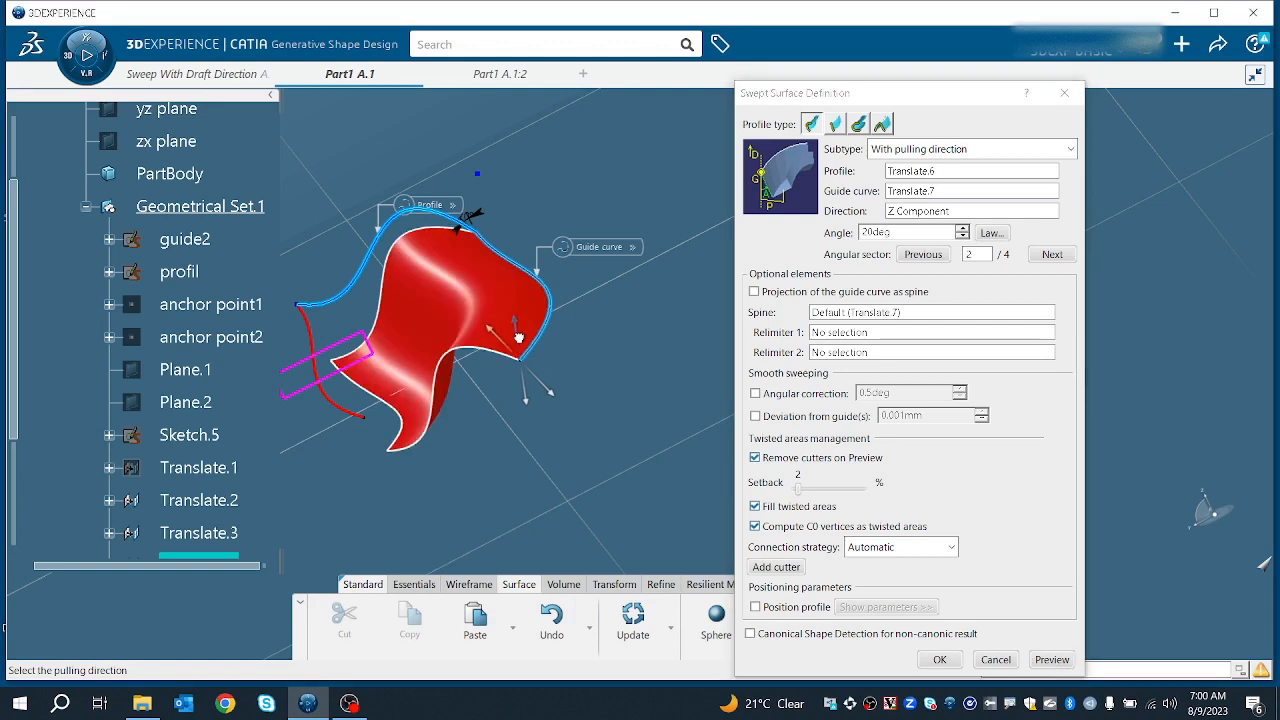
click(1045, 667)
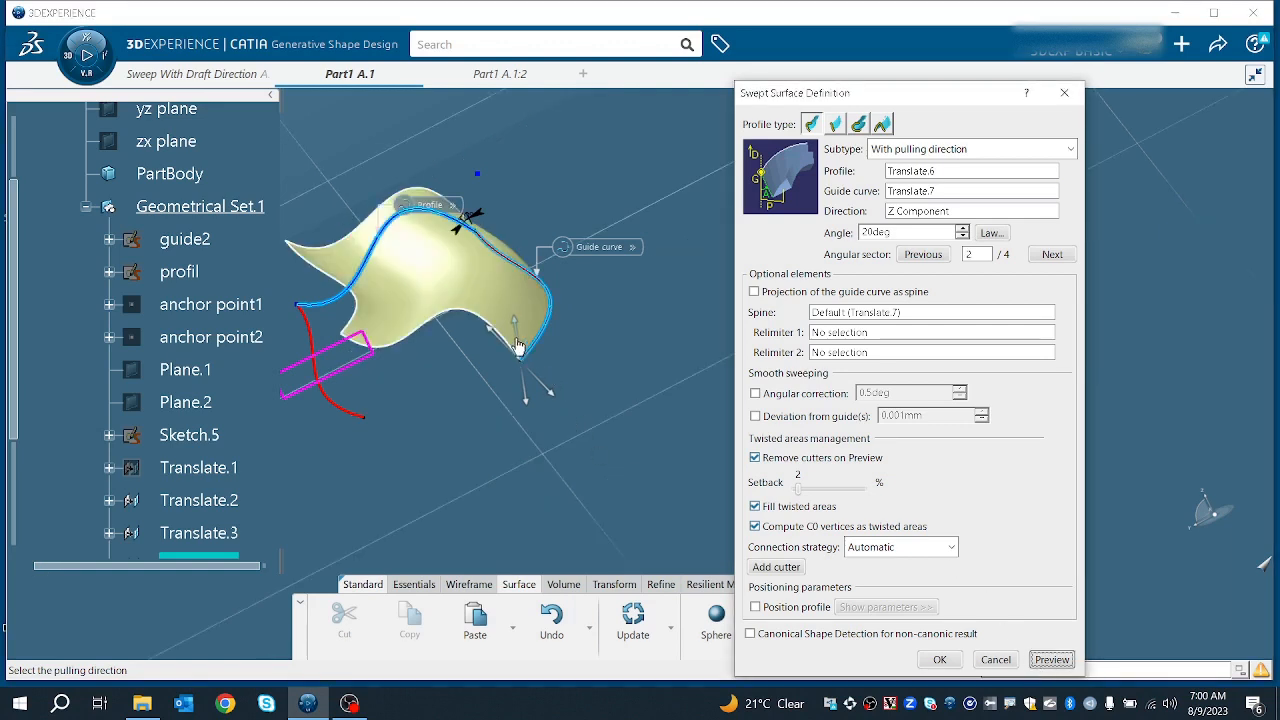
click(540, 392)
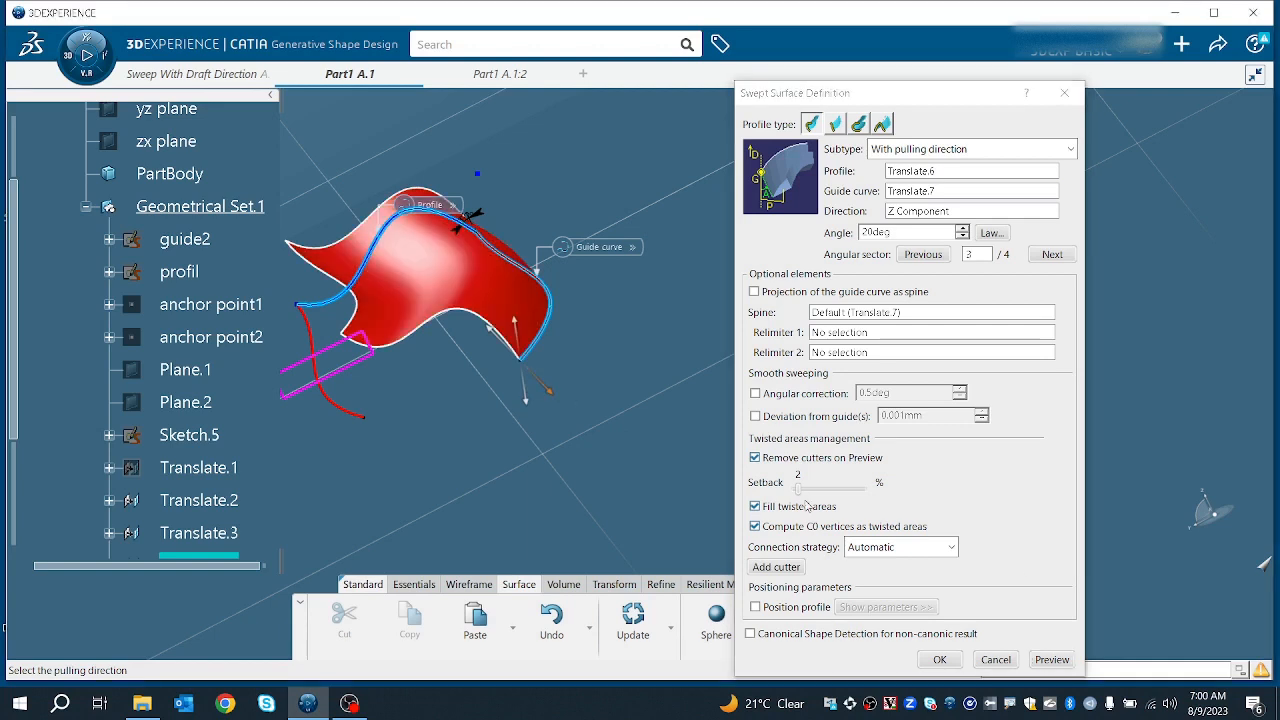
click(1045, 660)
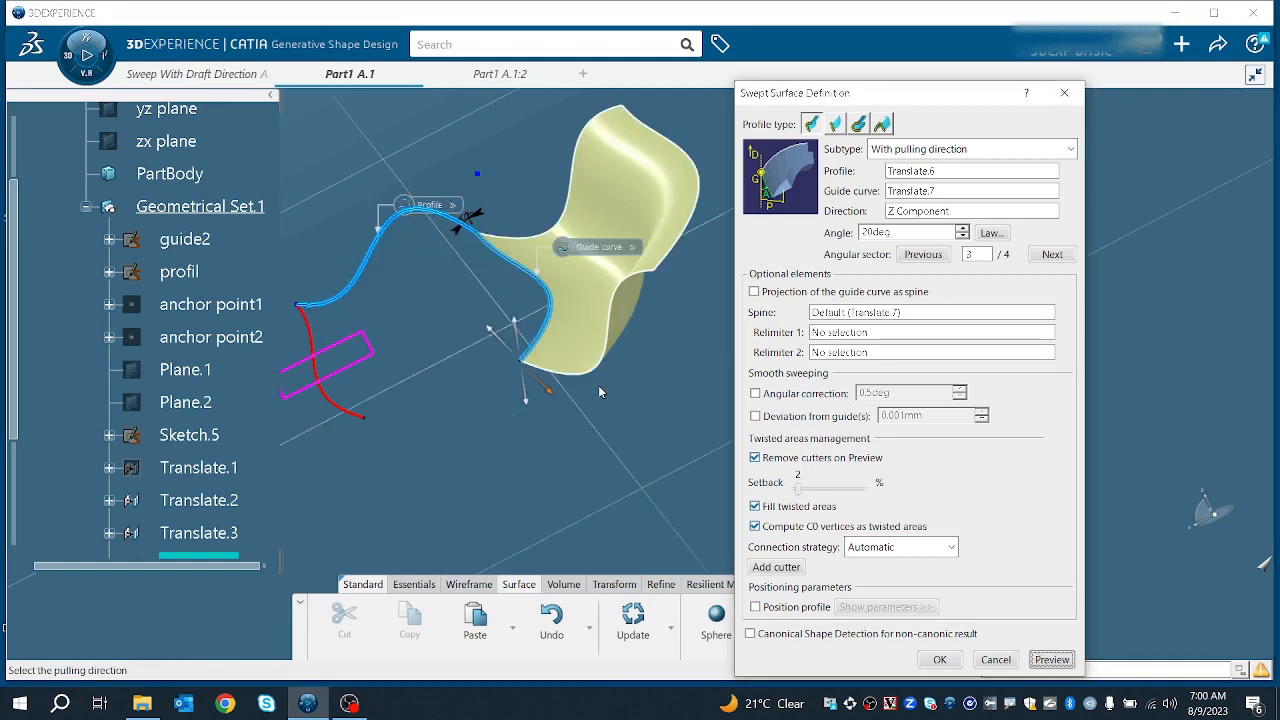
click(527, 413)
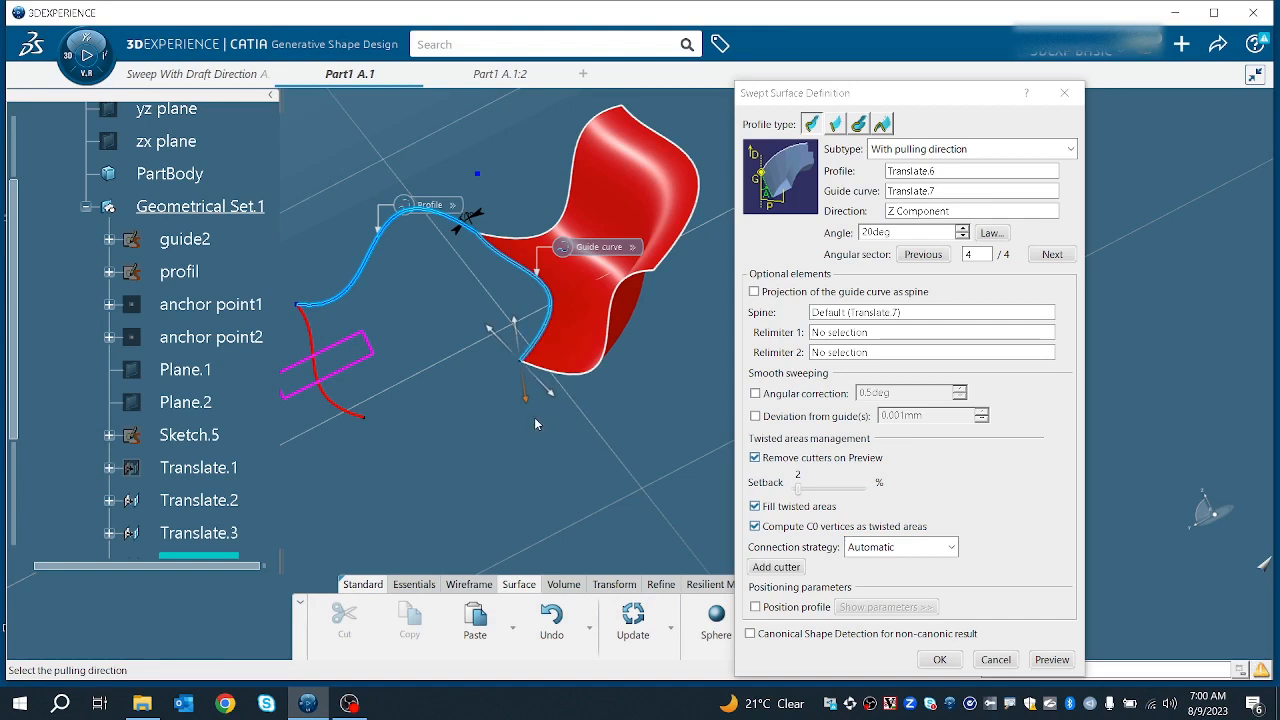
click(1050, 660)
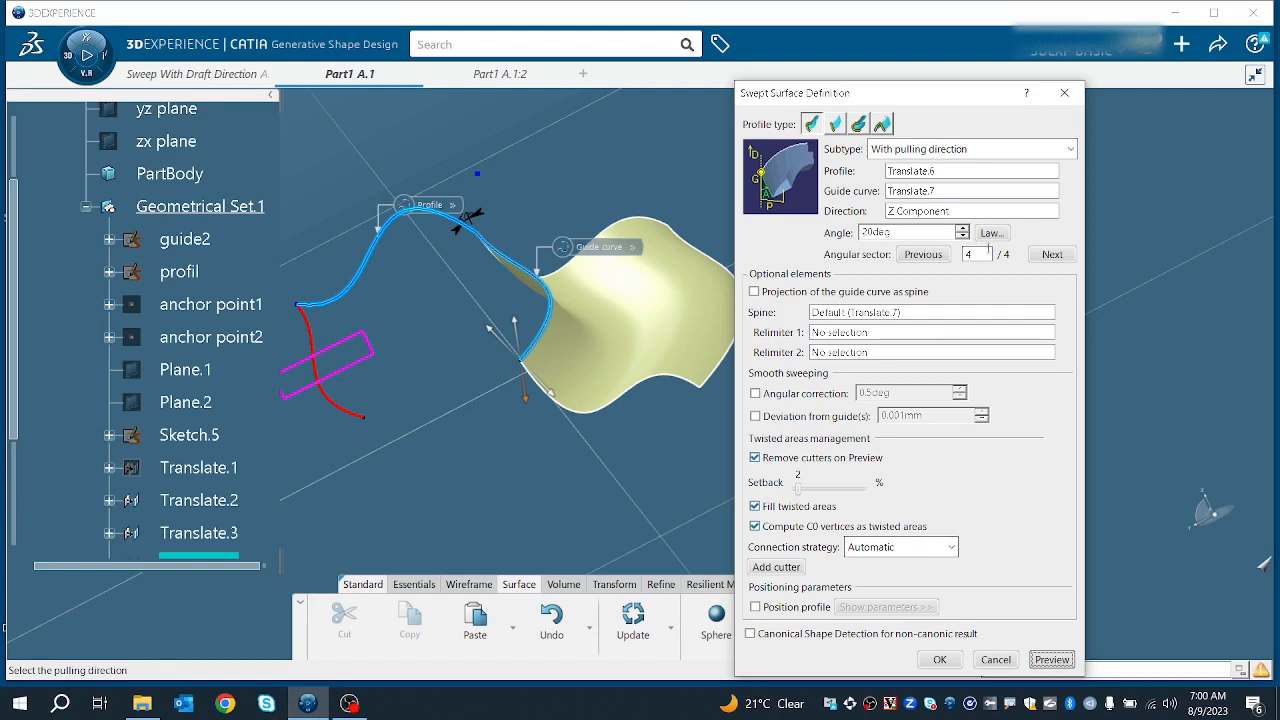
click(928, 255)
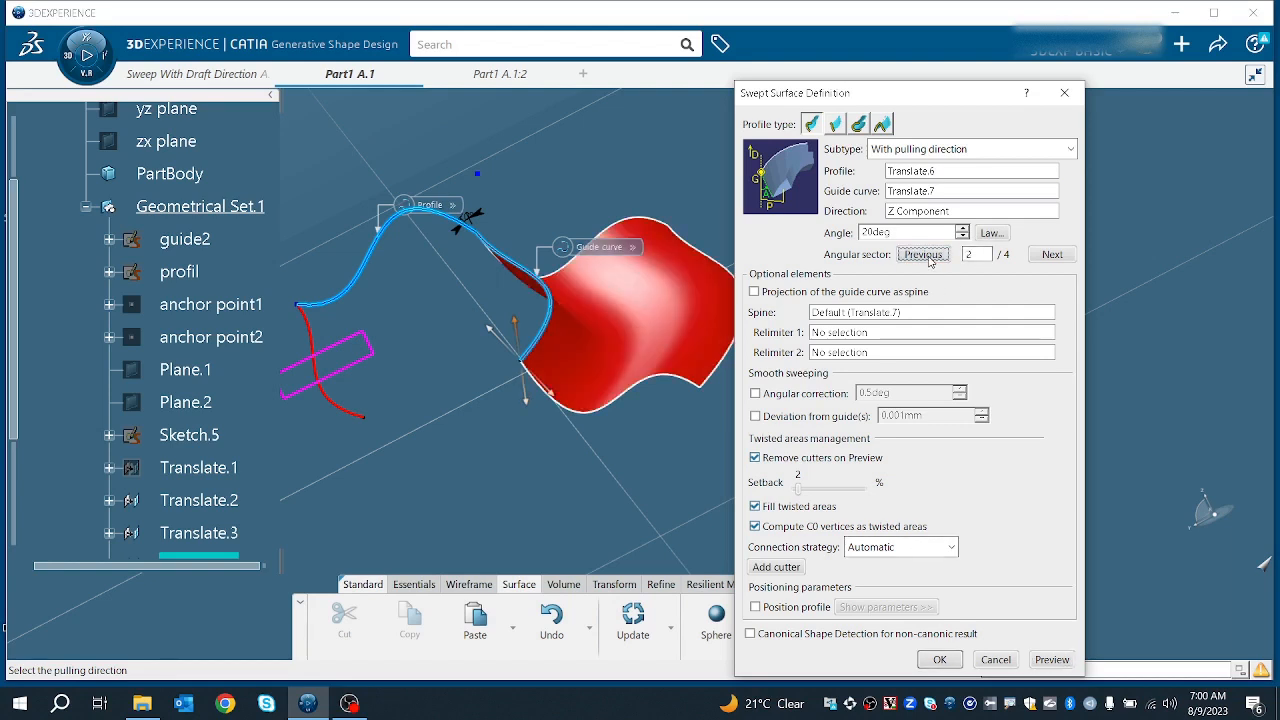
click(928, 256)
click(1052, 660)
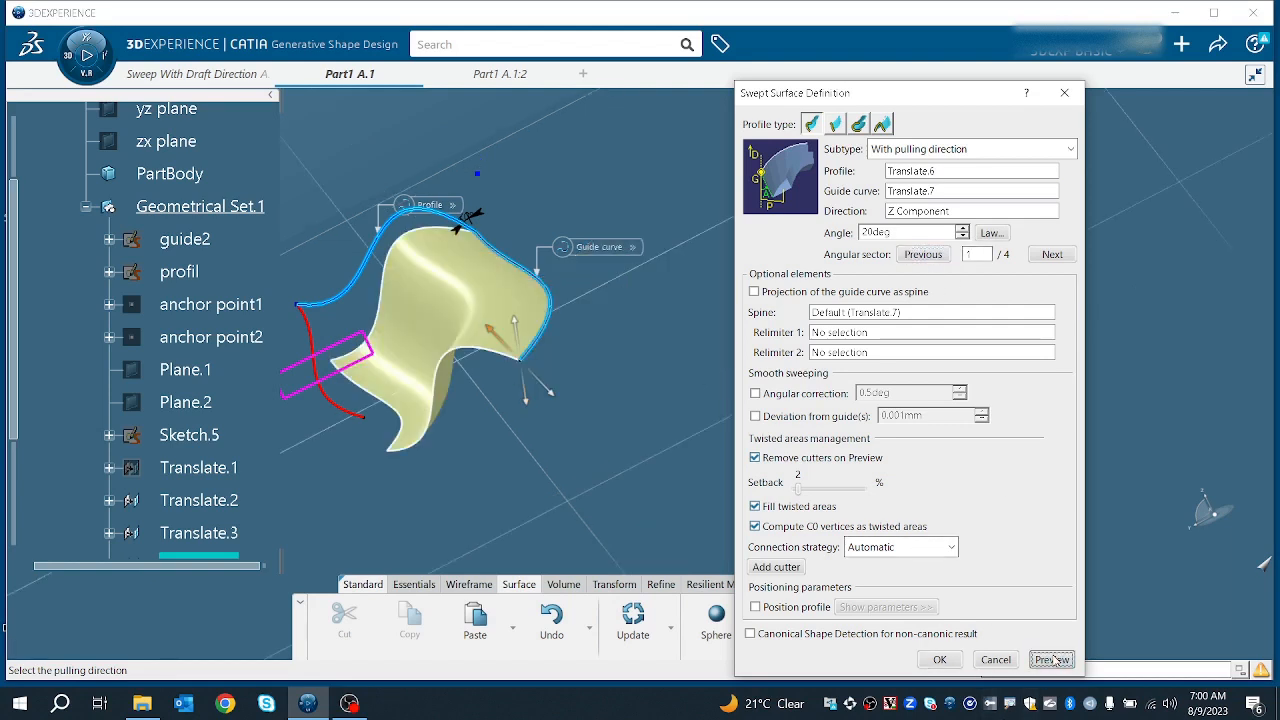
- Set the lower red curve Translate.8 as the sweep's spine, preview the surface and close the warnings window
click(858, 315)
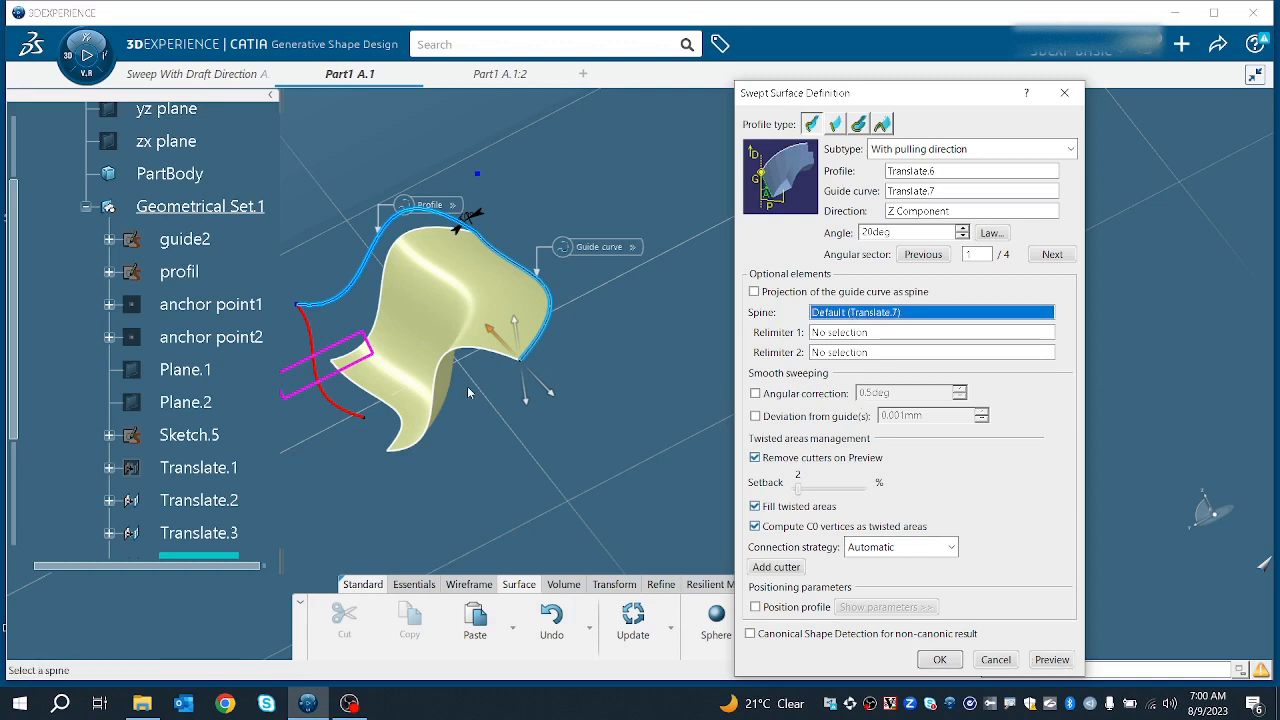
middle_drag(467, 386, 669, 329)
click(549, 354)
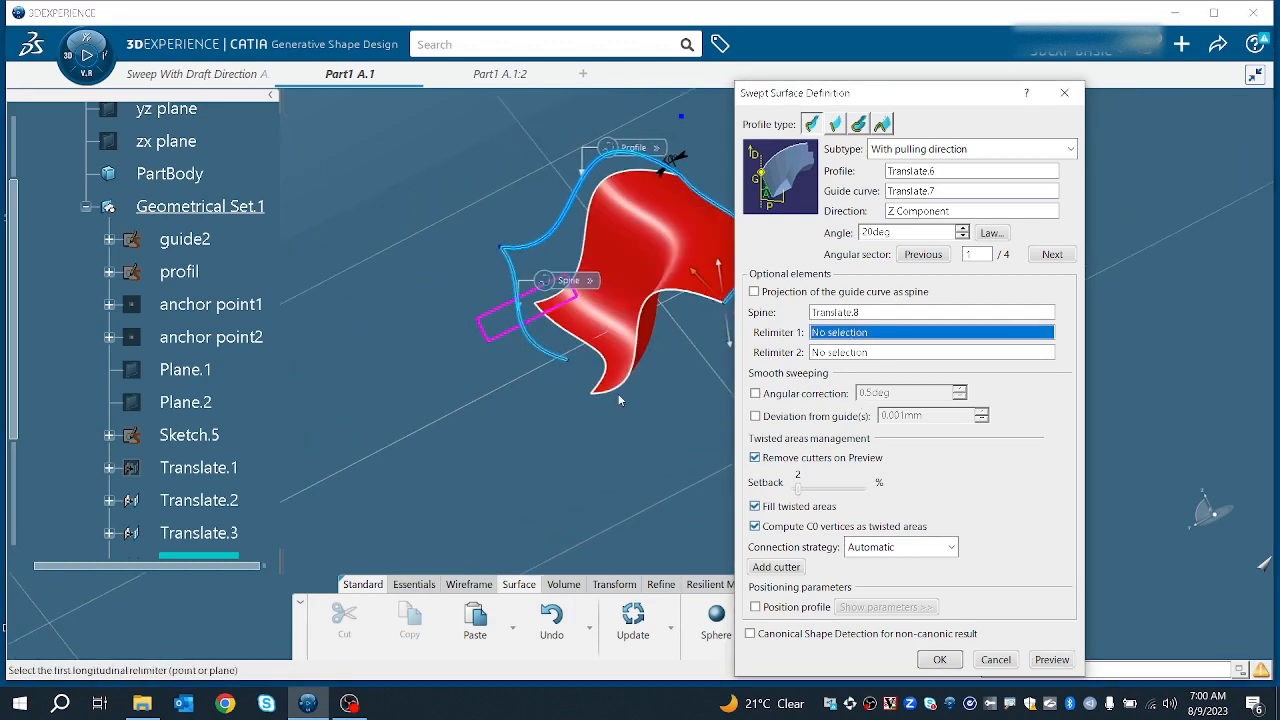
click(1052, 660)
click(740, 638)
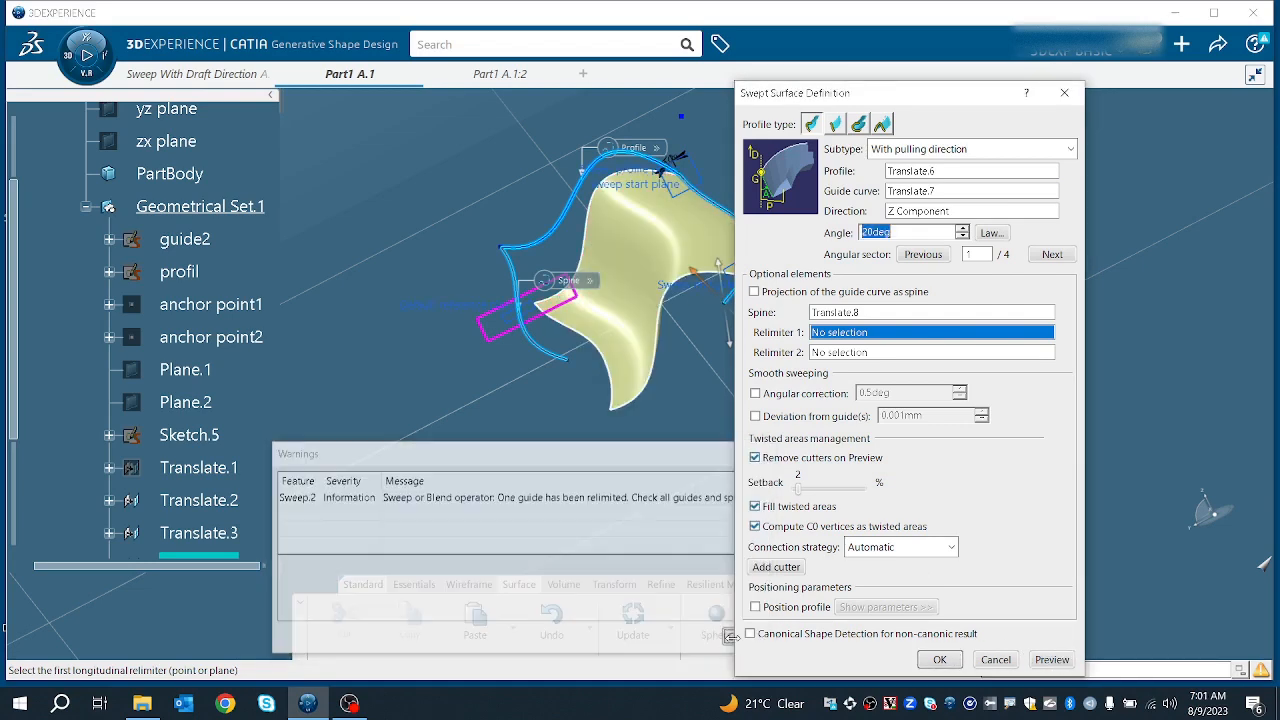
- Inspect the previewed surface's ends against the guide and spine curves, and create the sweep
middle_drag(654, 483, 582, 362)
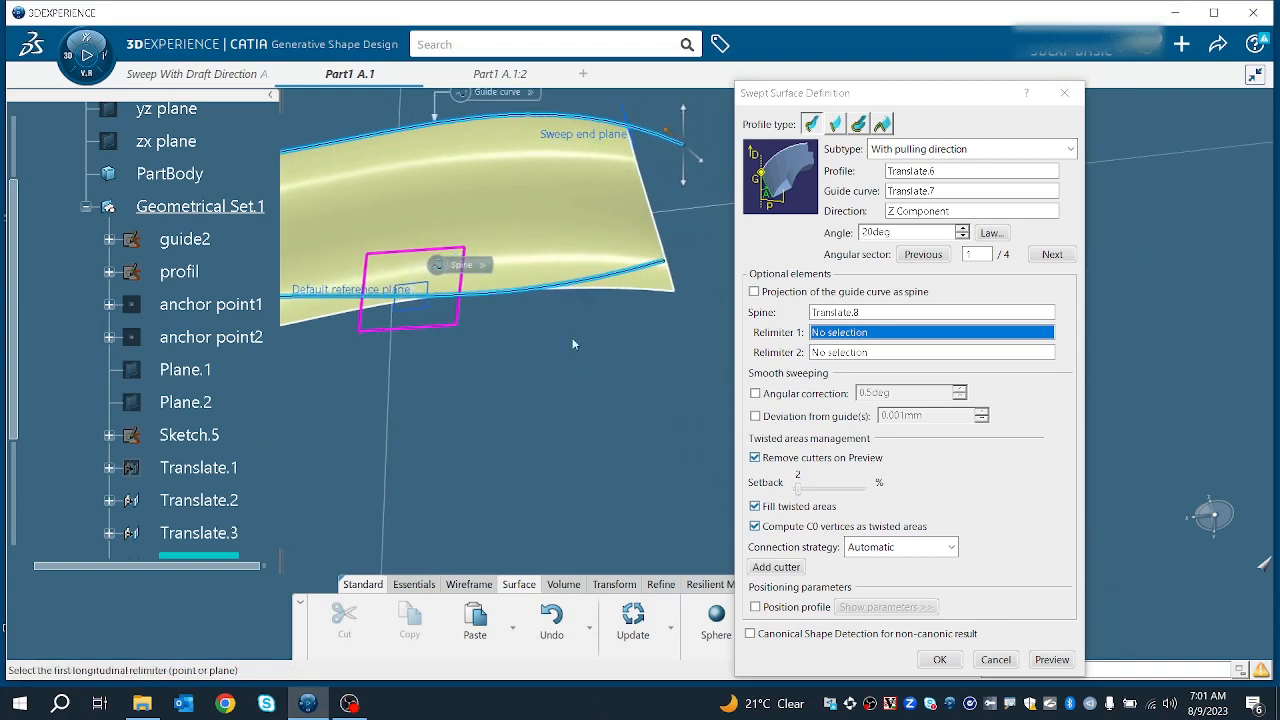
middle_drag(676, 278, 595, 337)
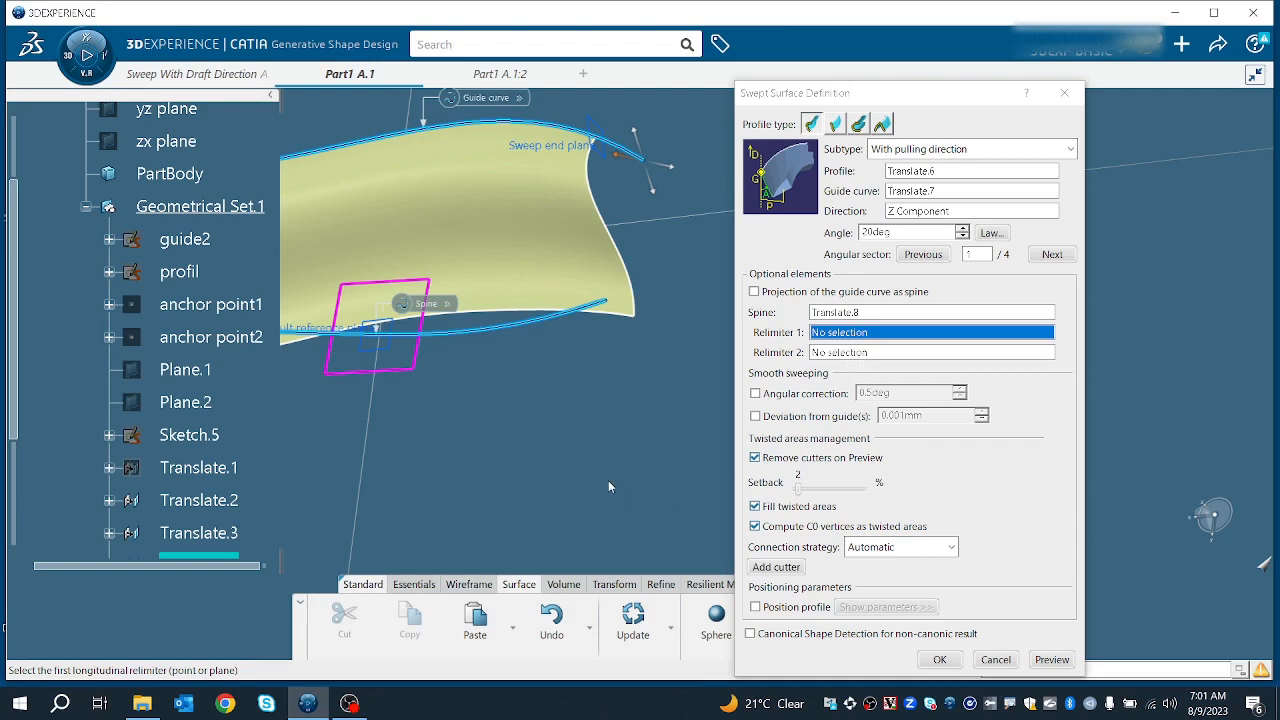
middle_drag(519, 362, 614, 377)
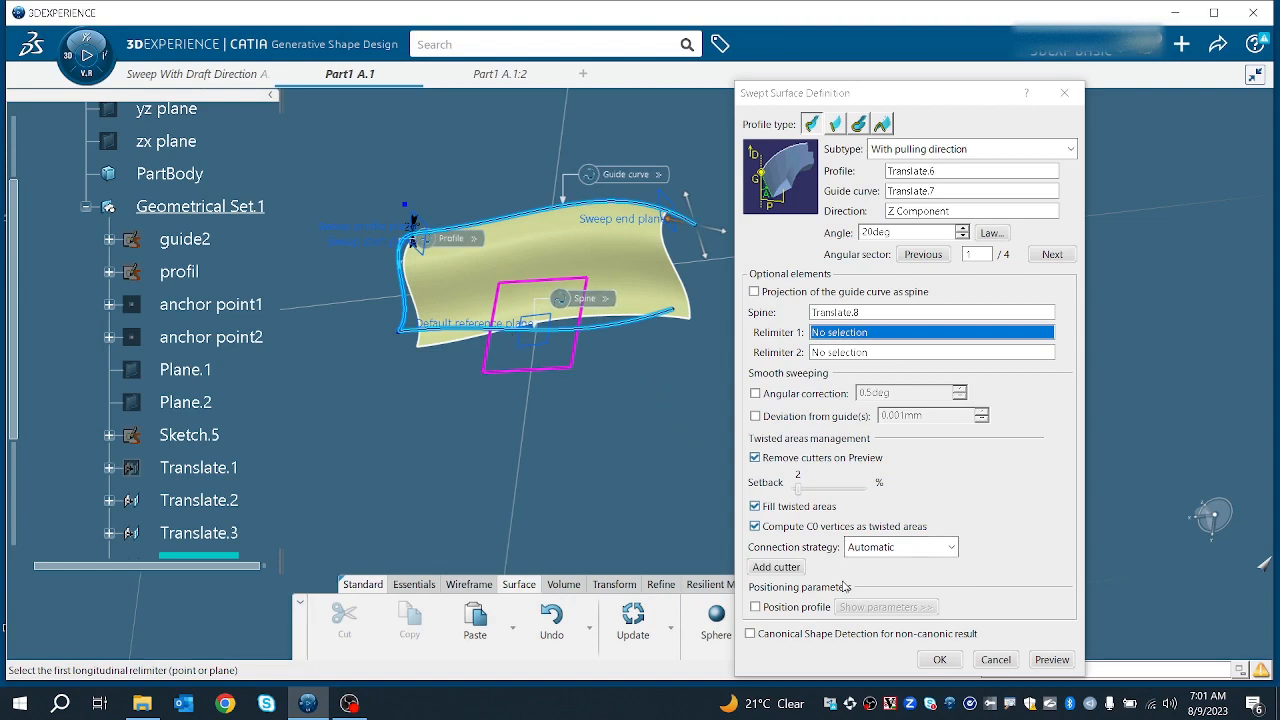
click(961, 664)
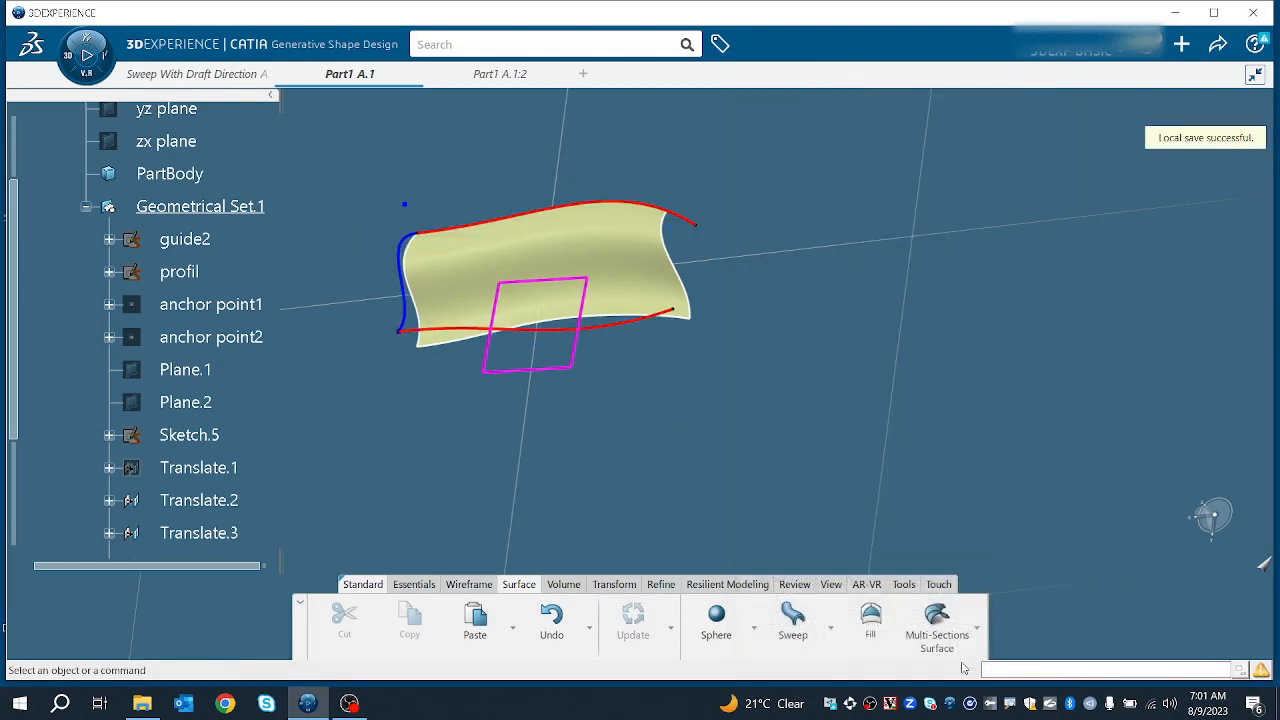
- Switch to the Part1 A.1:2 model and delete the yellow parallelogram-shaped surface
click(486, 84)
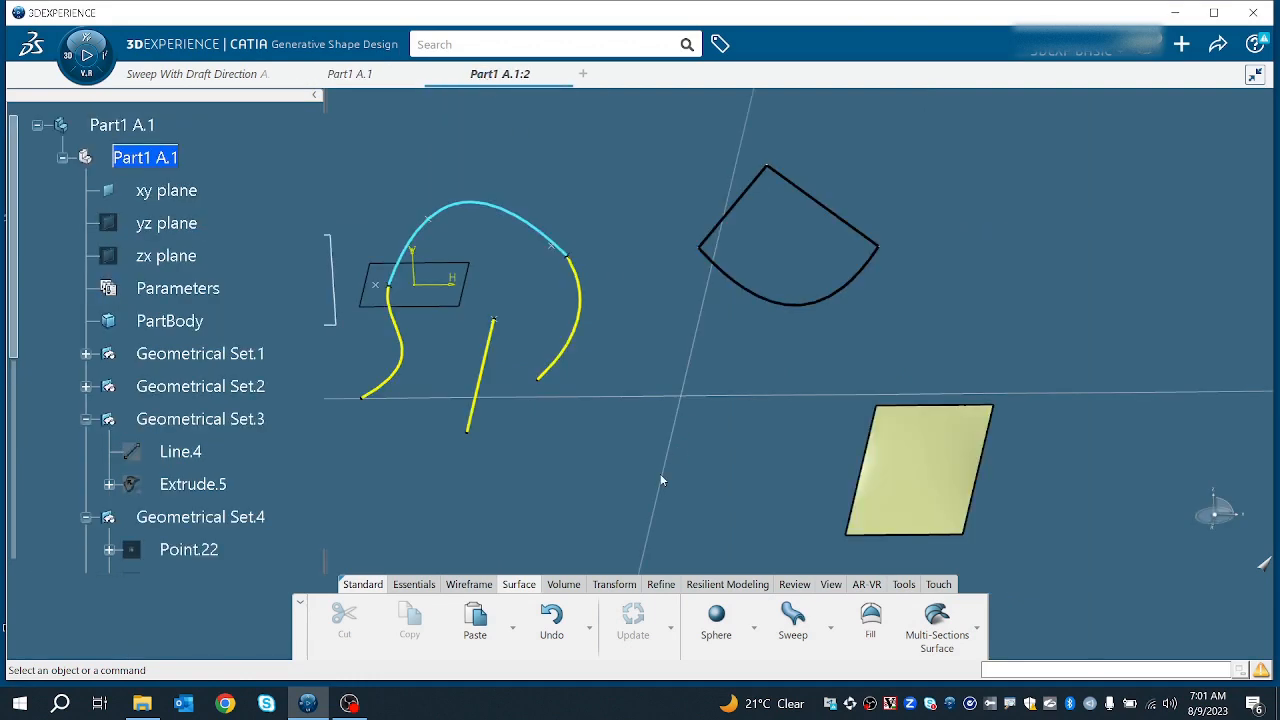
middle_drag(778, 506, 763, 414)
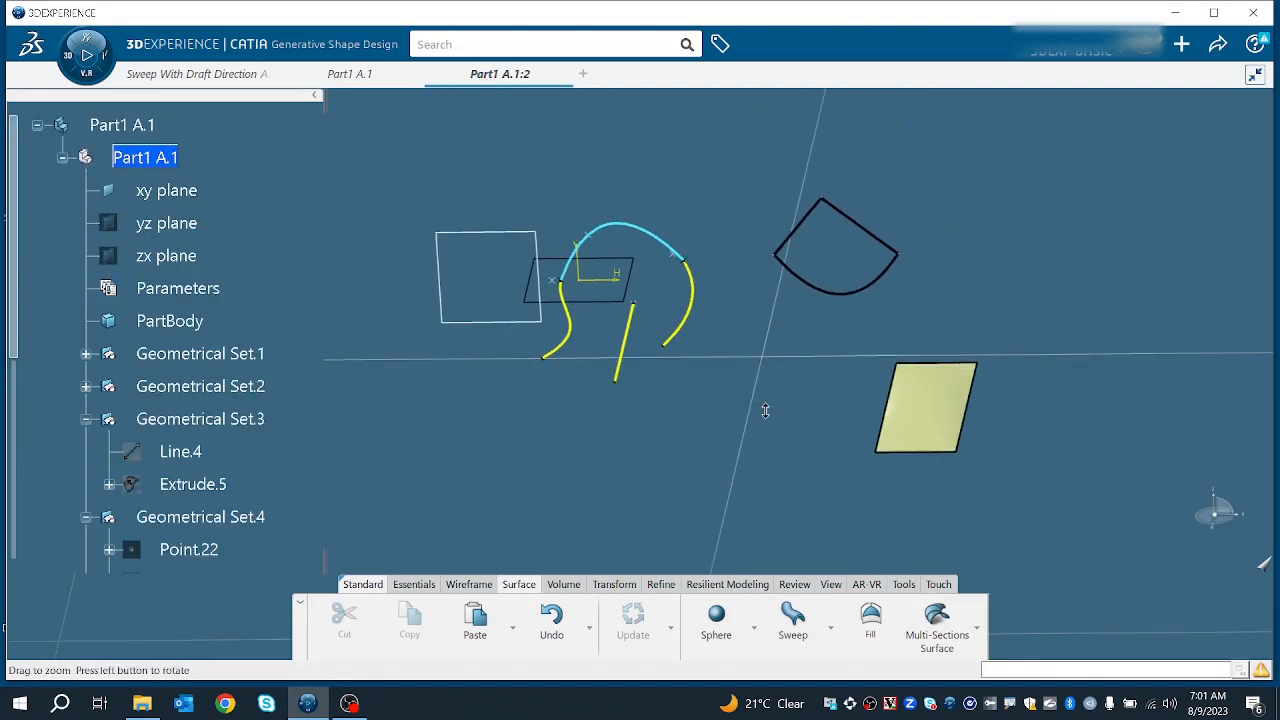
click(965, 430)
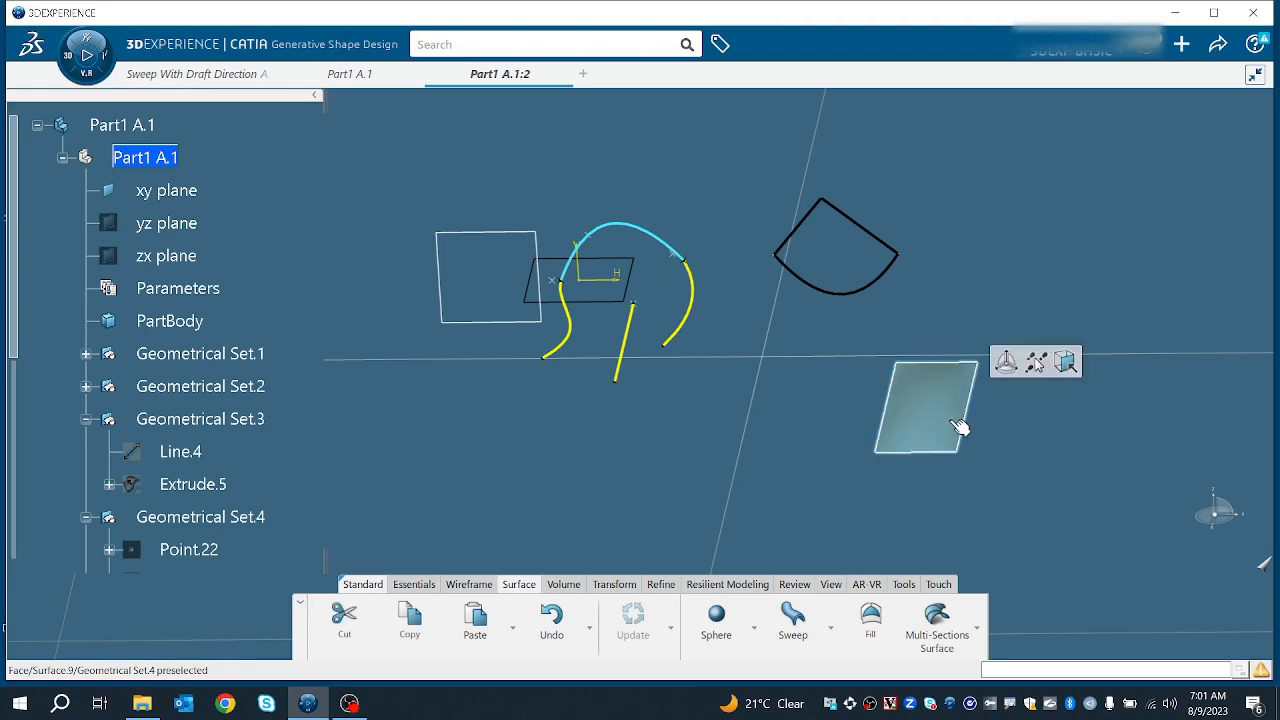
key(Delete)
- Start an explicit sweep and set its subtype to With two guide curves
click(792, 620)
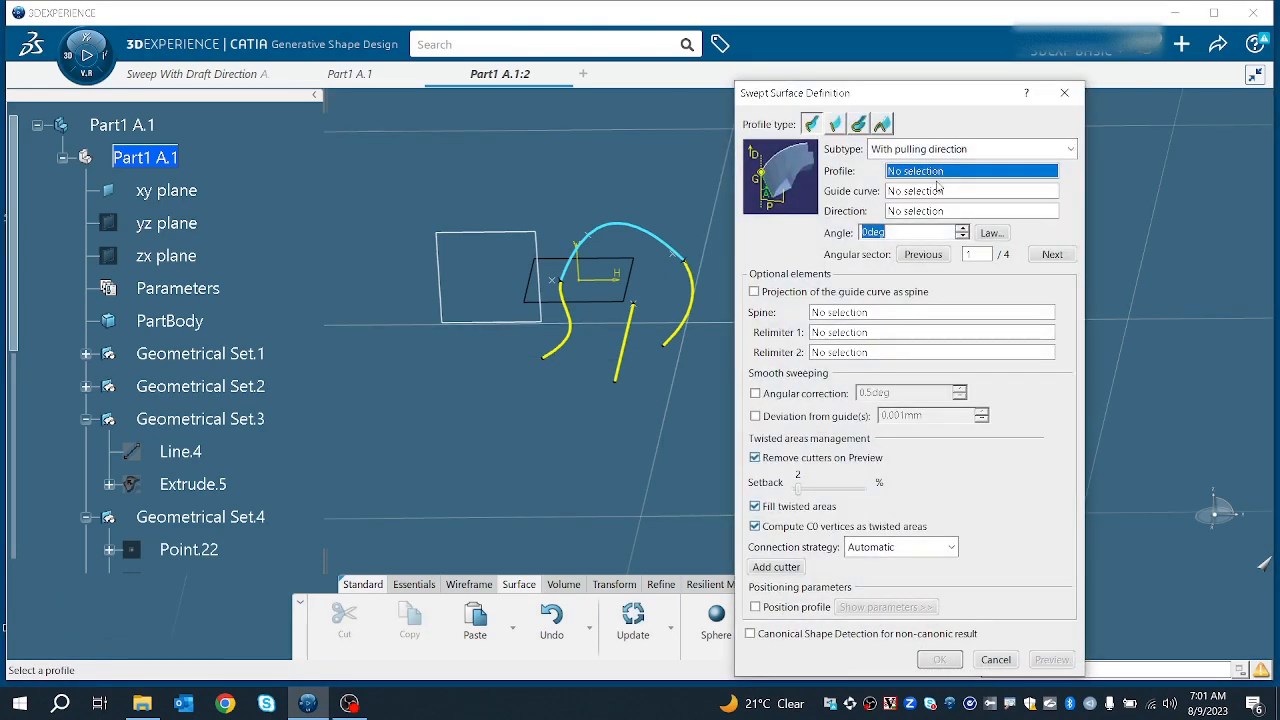
click(943, 150)
click(940, 180)
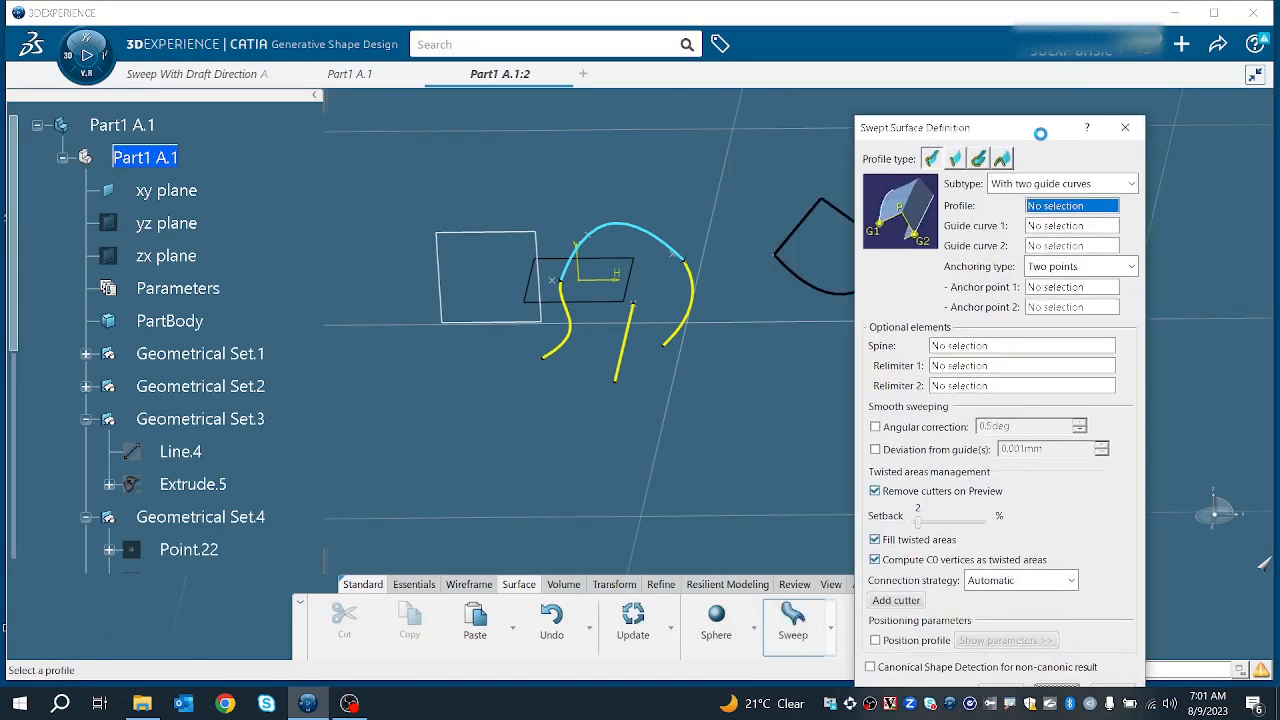
middle_drag(881, 349, 683, 407)
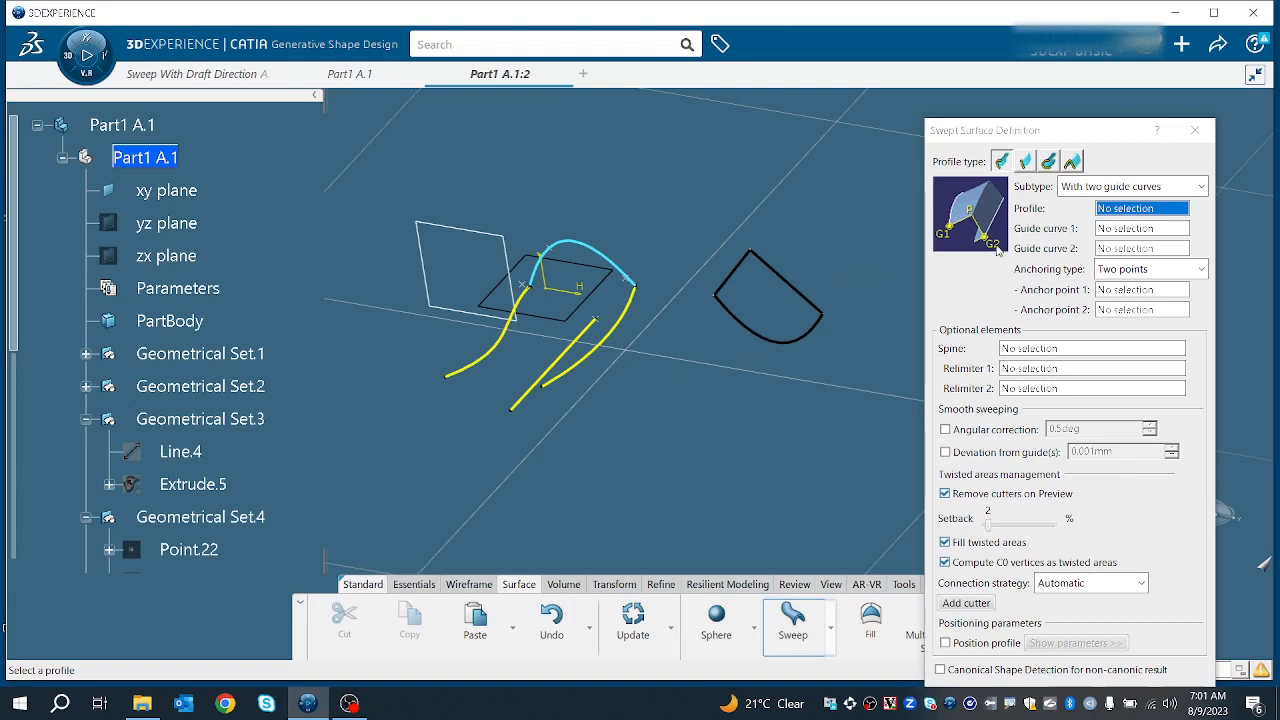
click(800, 348)
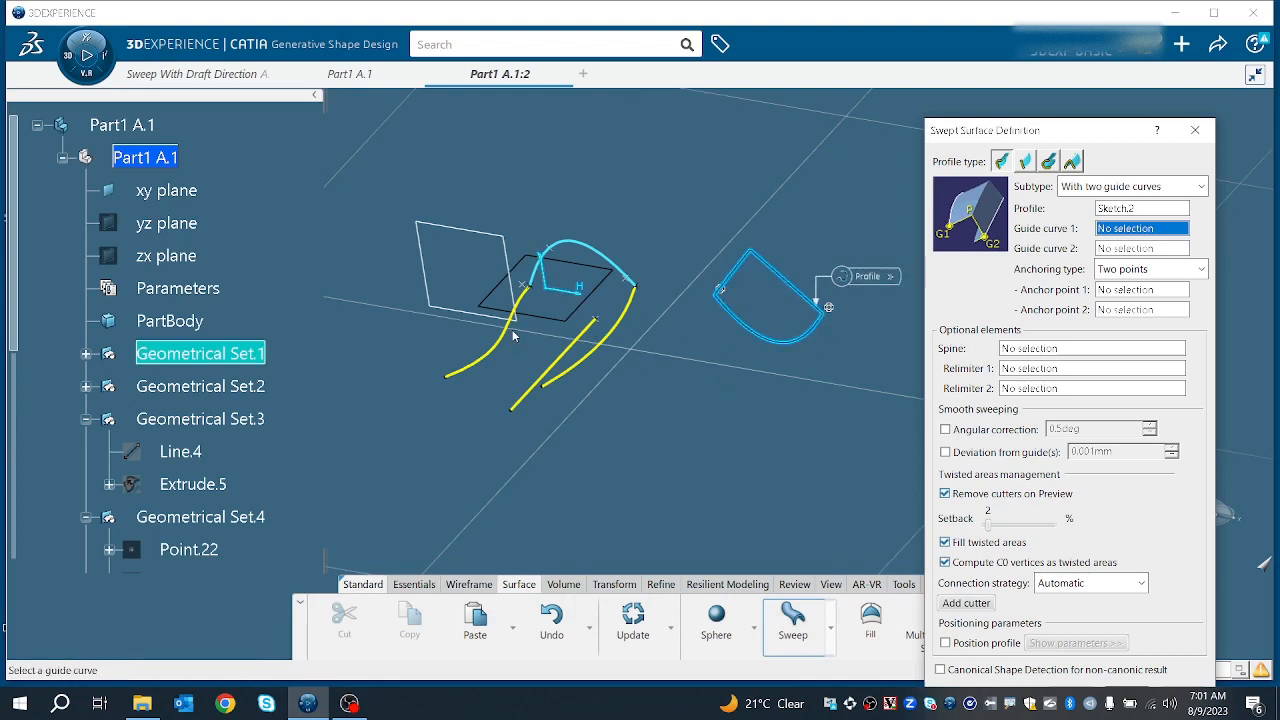
click(485, 370)
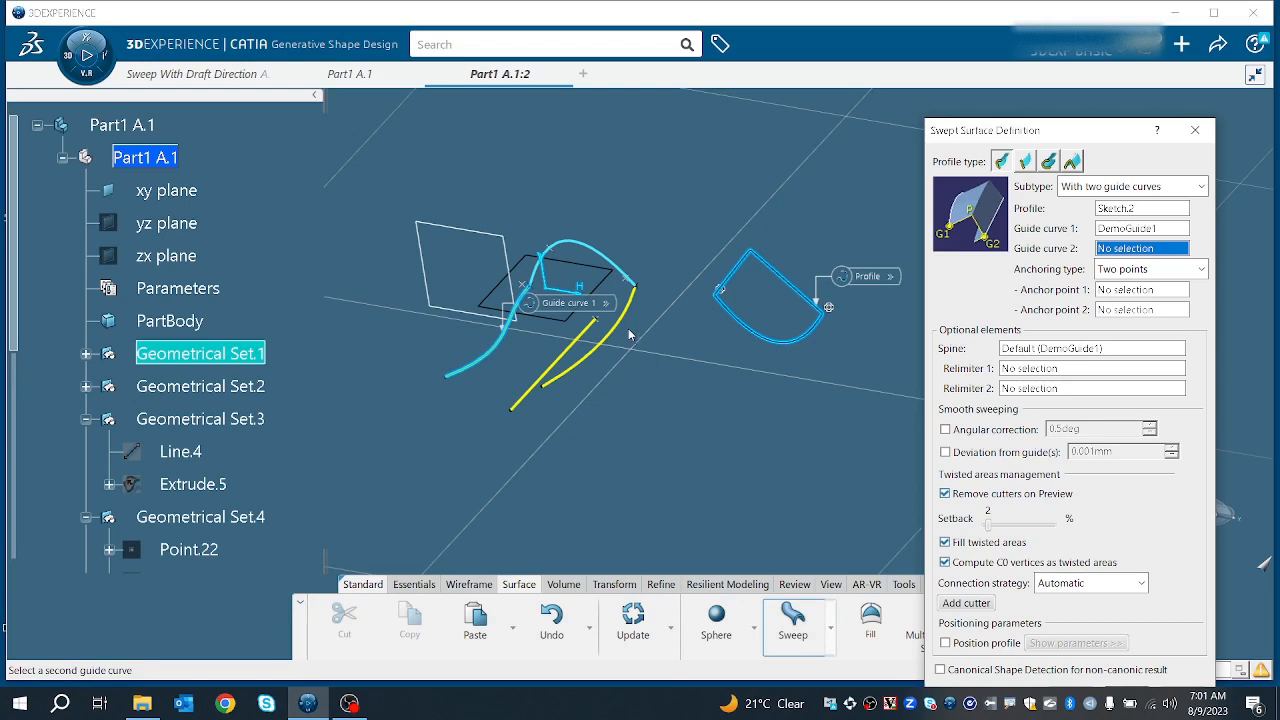
click(636, 318)
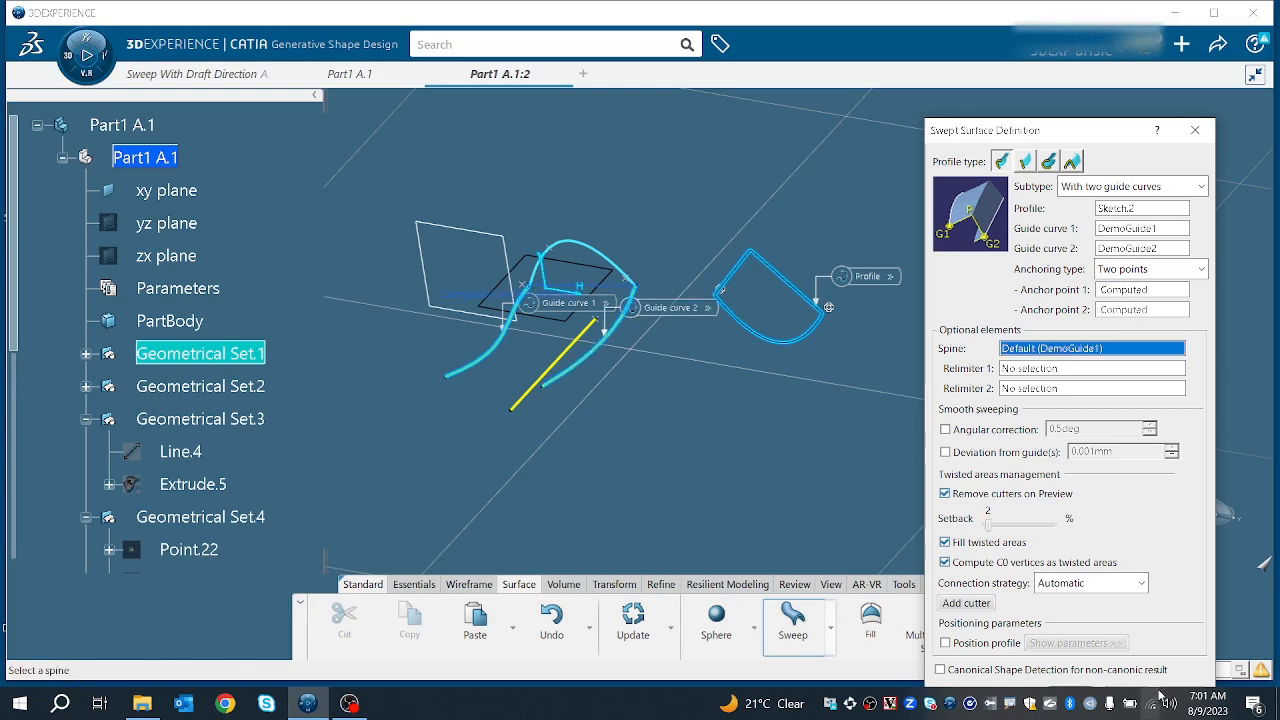
drag(1044, 130, 1040, 18)
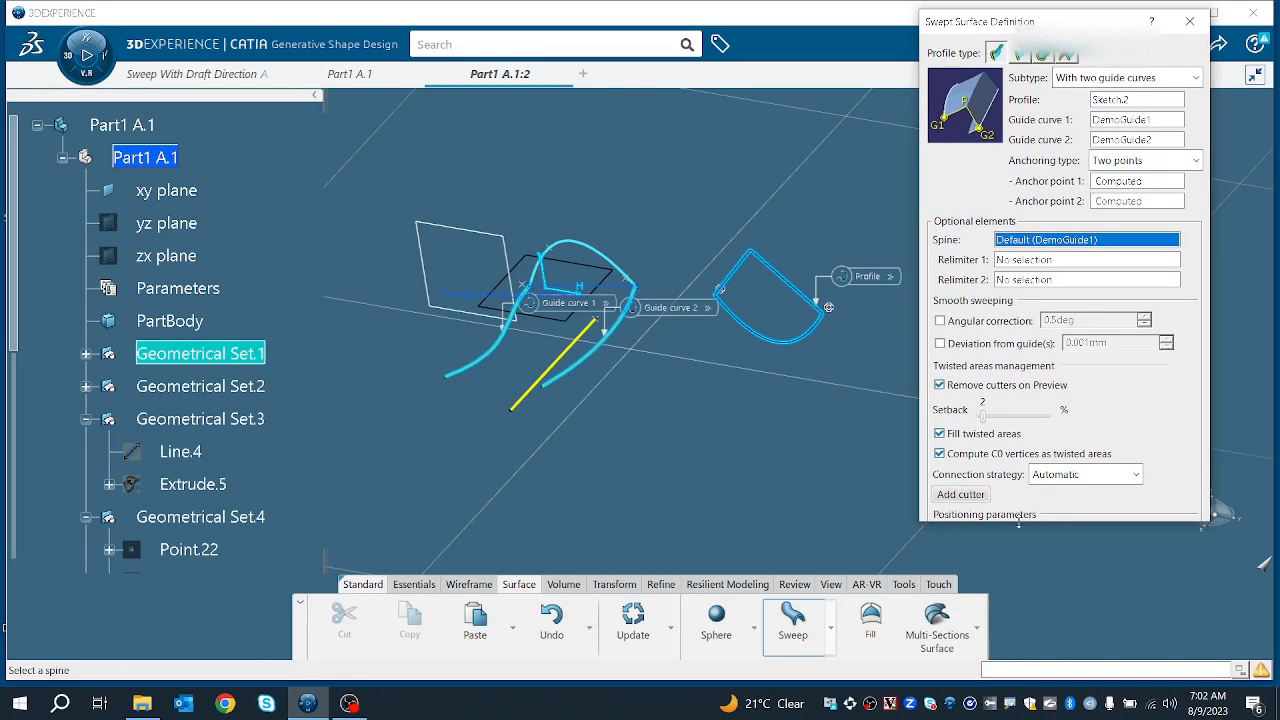
drag(1022, 522, 1022, 607)
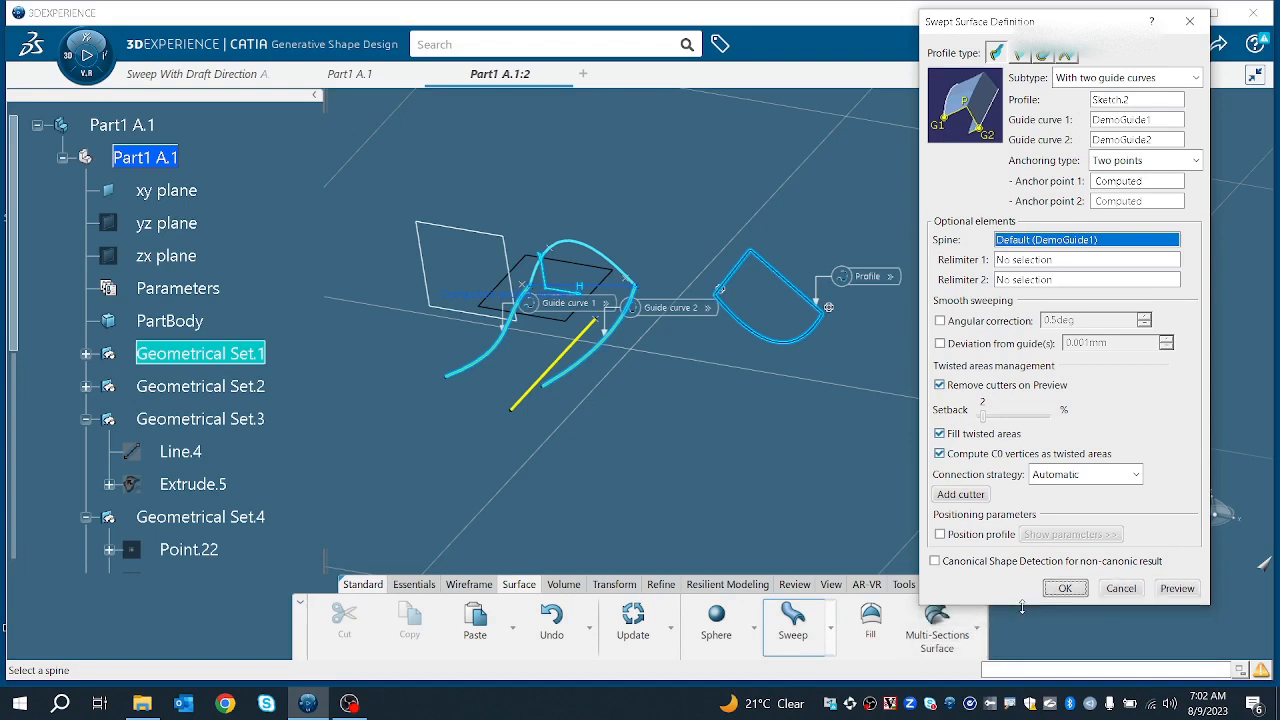
click(1172, 590)
click(771, 438)
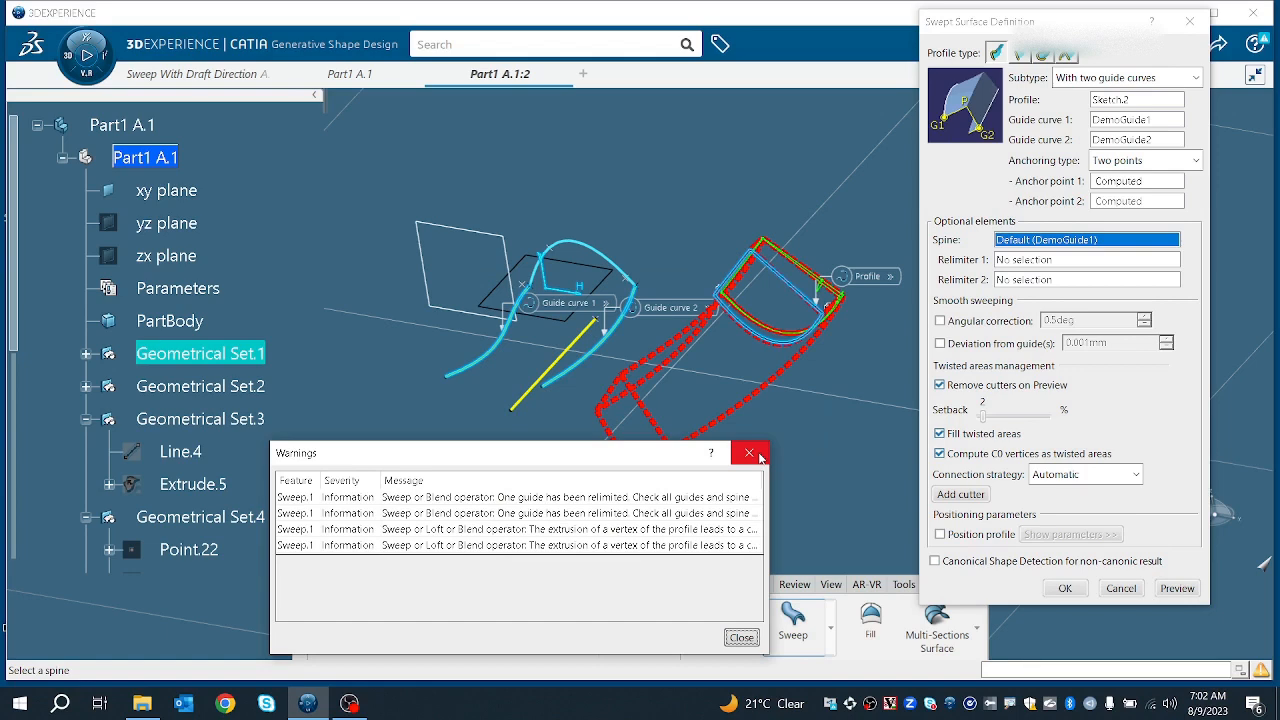
click(758, 456)
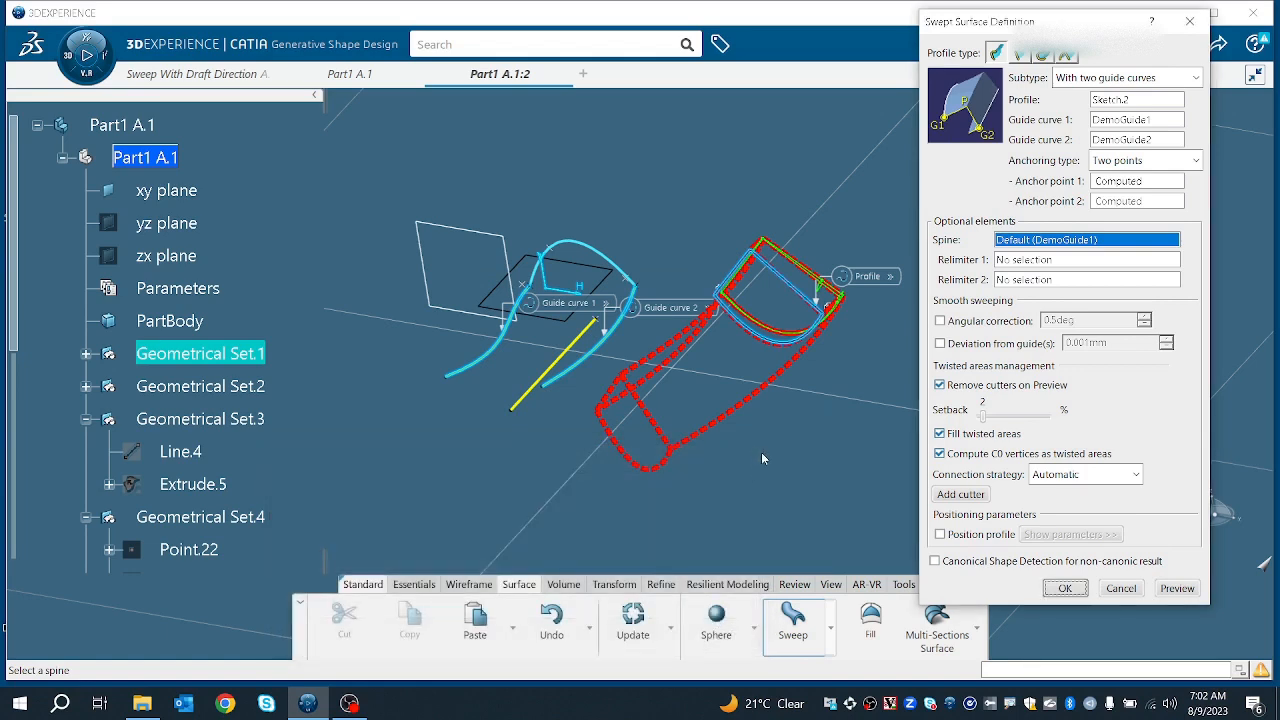
click(1110, 590)
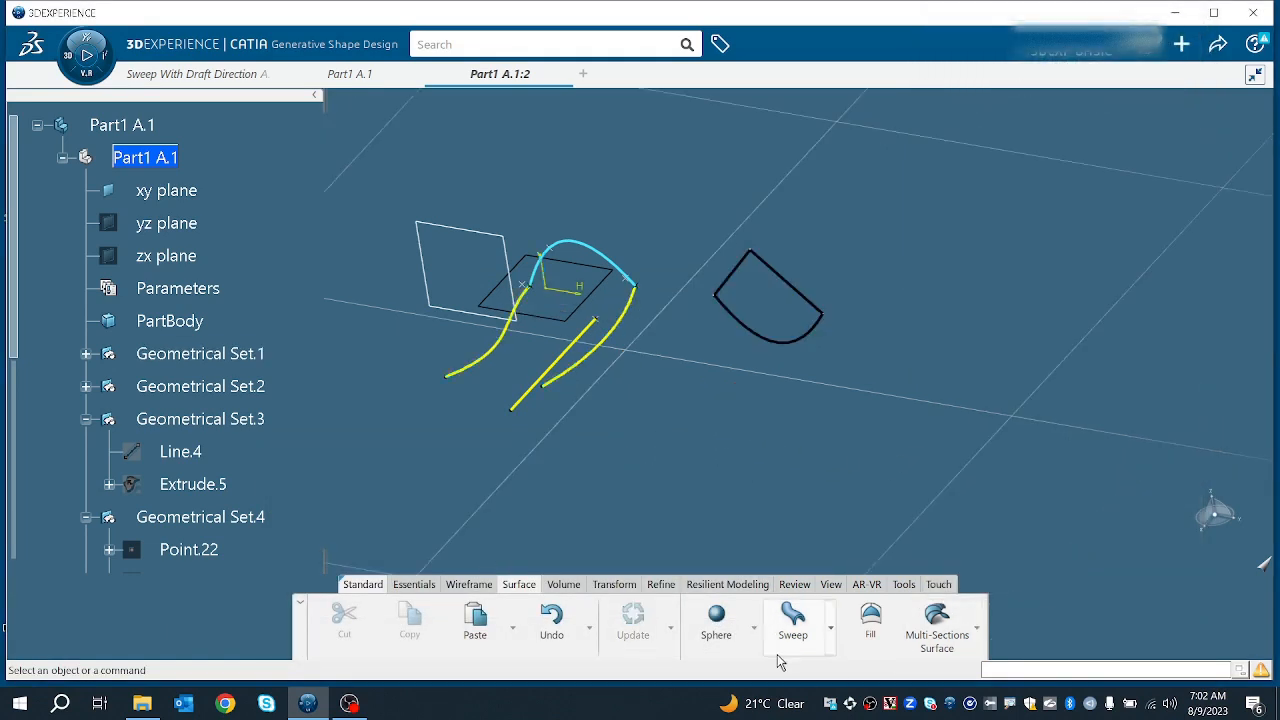
- Sweep profile Sketch.2 with DemoGuide2 as guide curve 1 and DemoGuide1 as guide curve 2, preview the surface and close the warnings
click(792, 620)
click(790, 350)
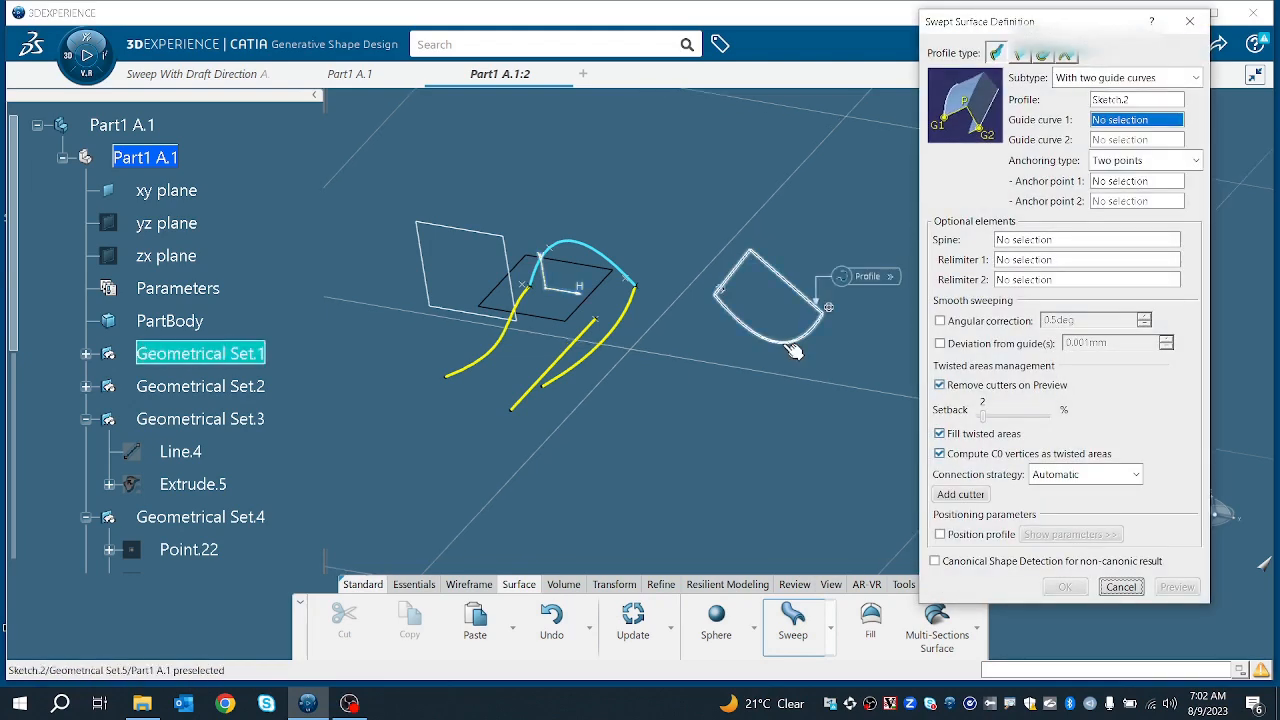
click(618, 325)
click(489, 348)
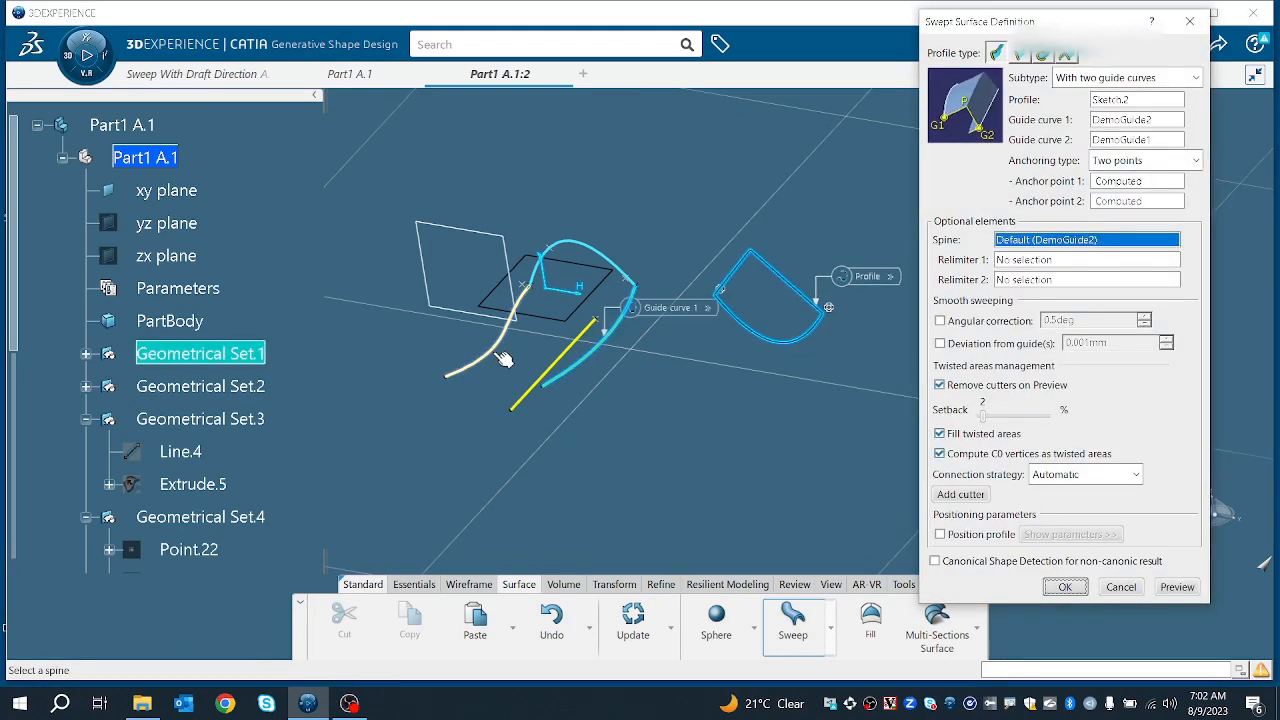
click(1177, 587)
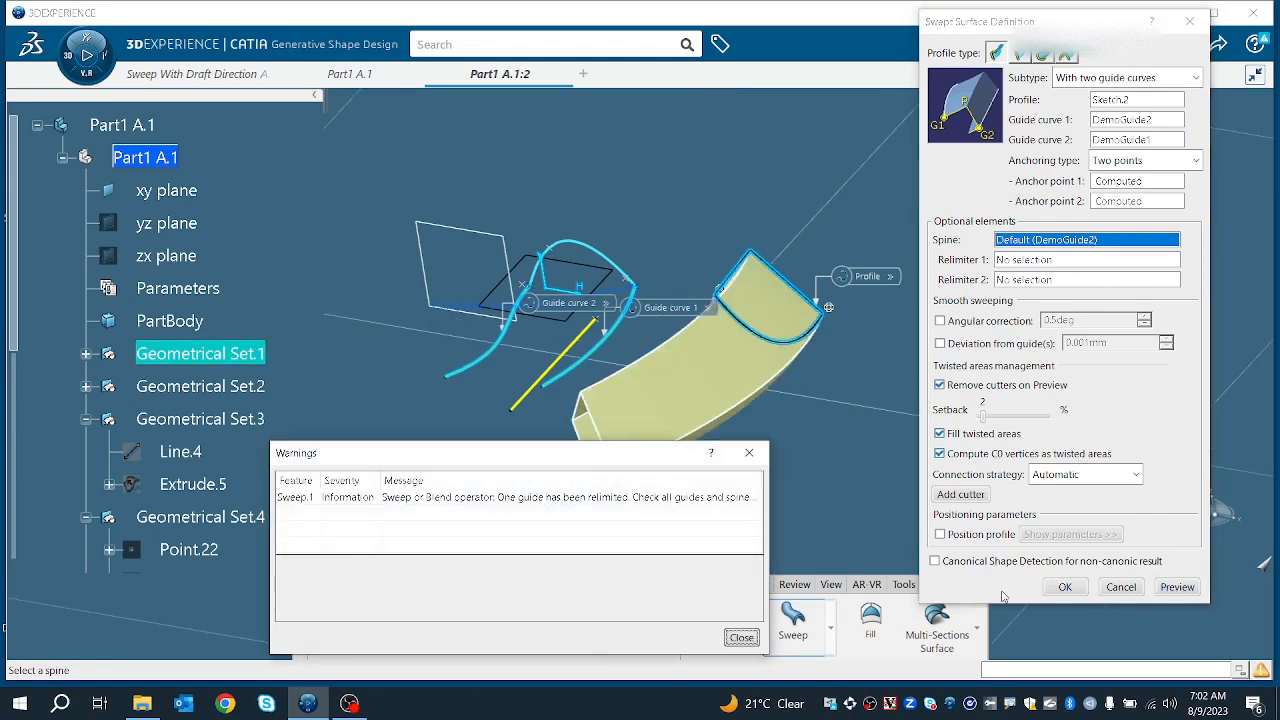
click(741, 637)
- Set the straight yellow line DemoGuide3 as the sweep's spine, preview the surface and close the warnings window
middle_drag(558, 467, 693, 434)
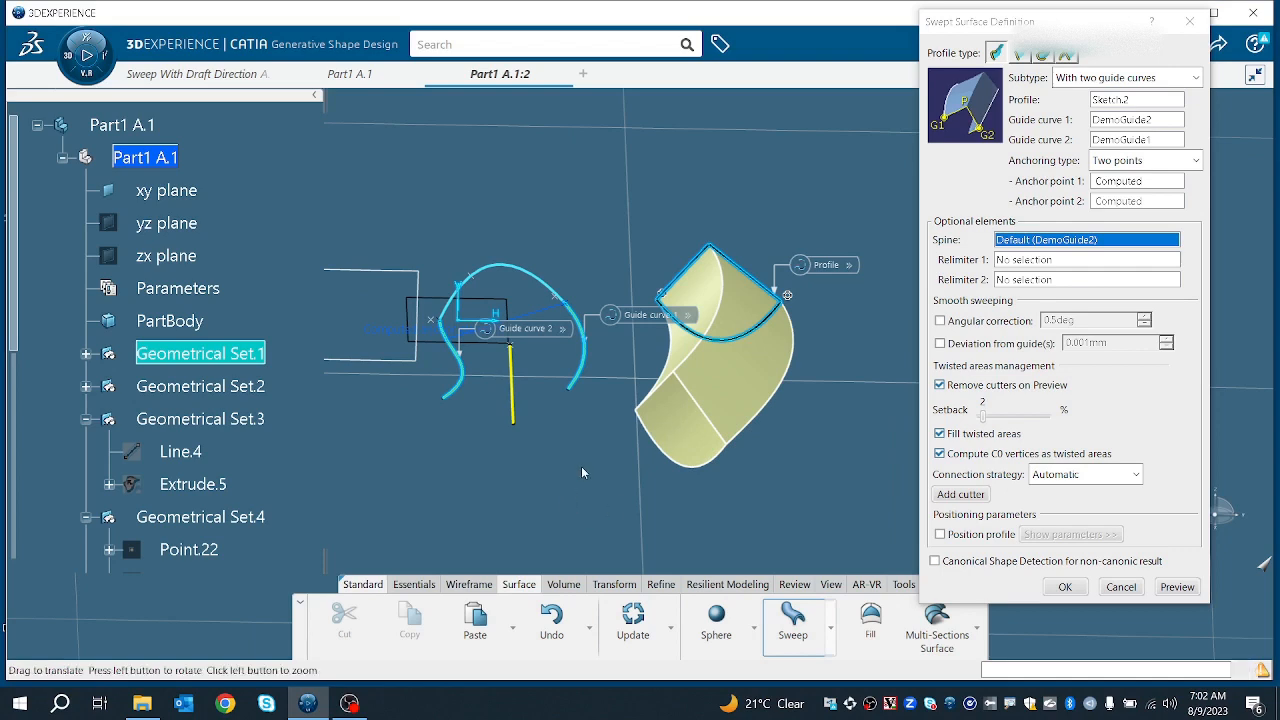
middle_drag(581, 466, 595, 424)
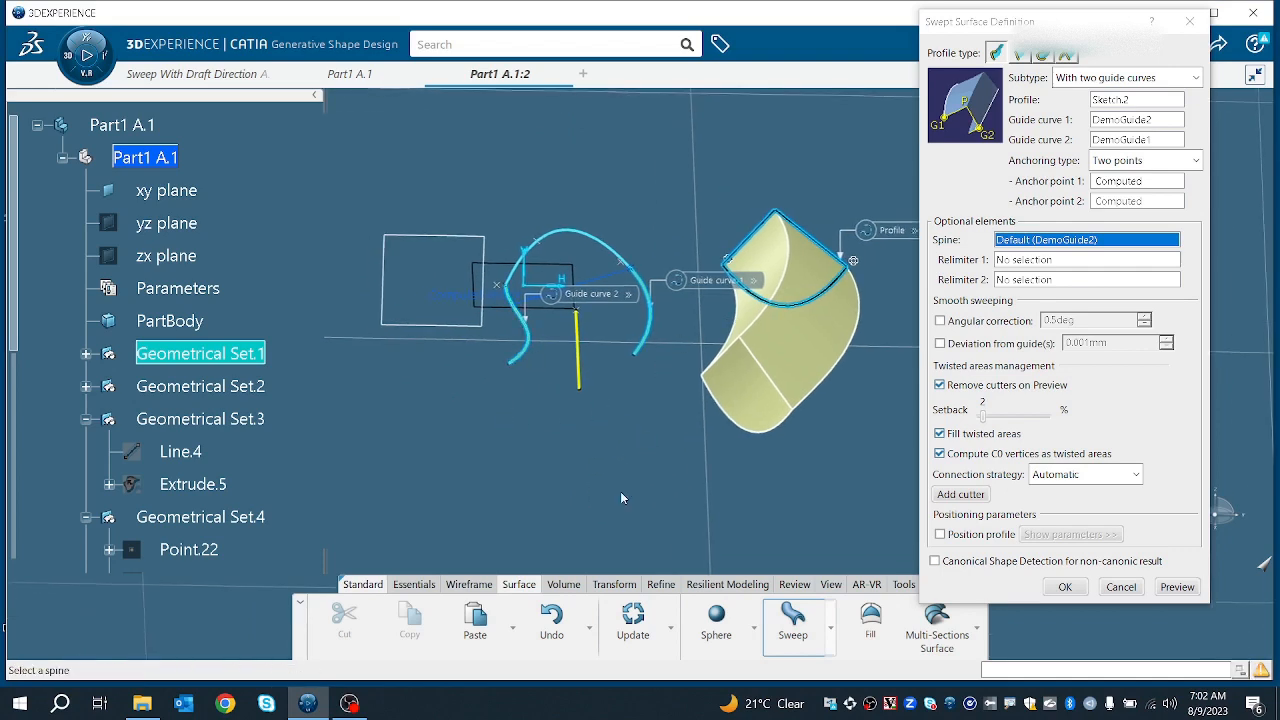
middle_drag(666, 464, 571, 452)
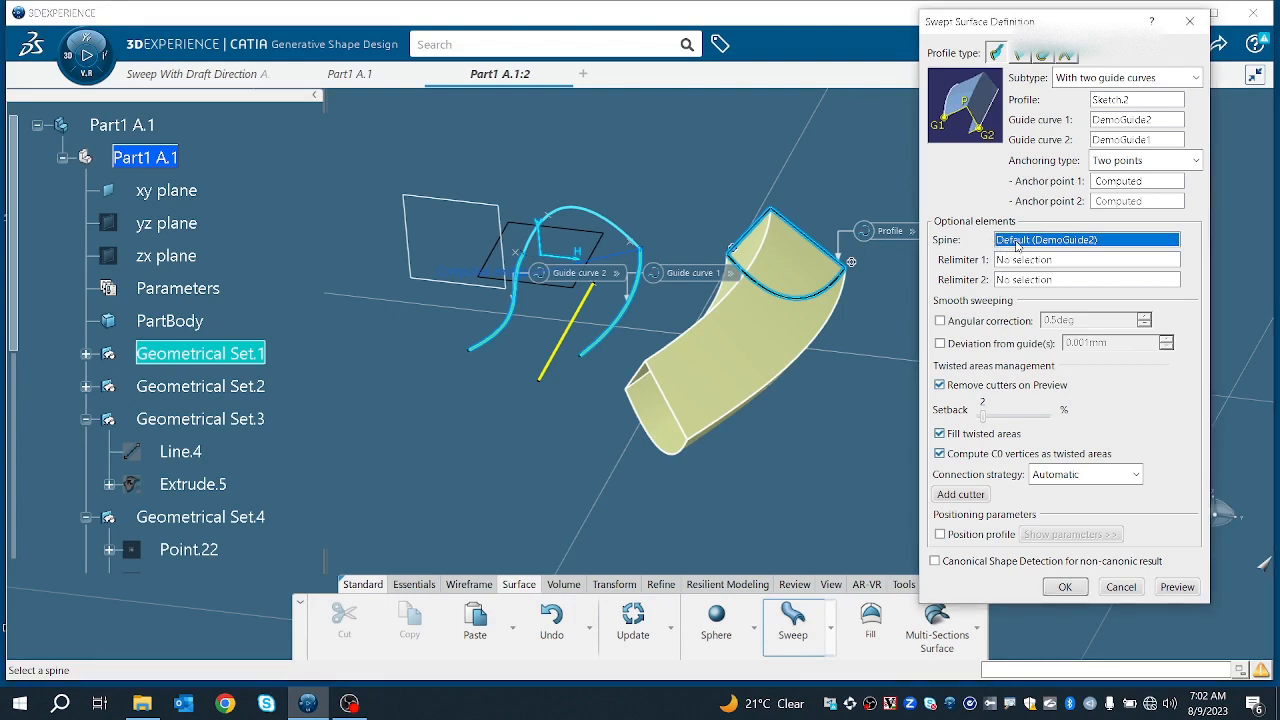
click(561, 344)
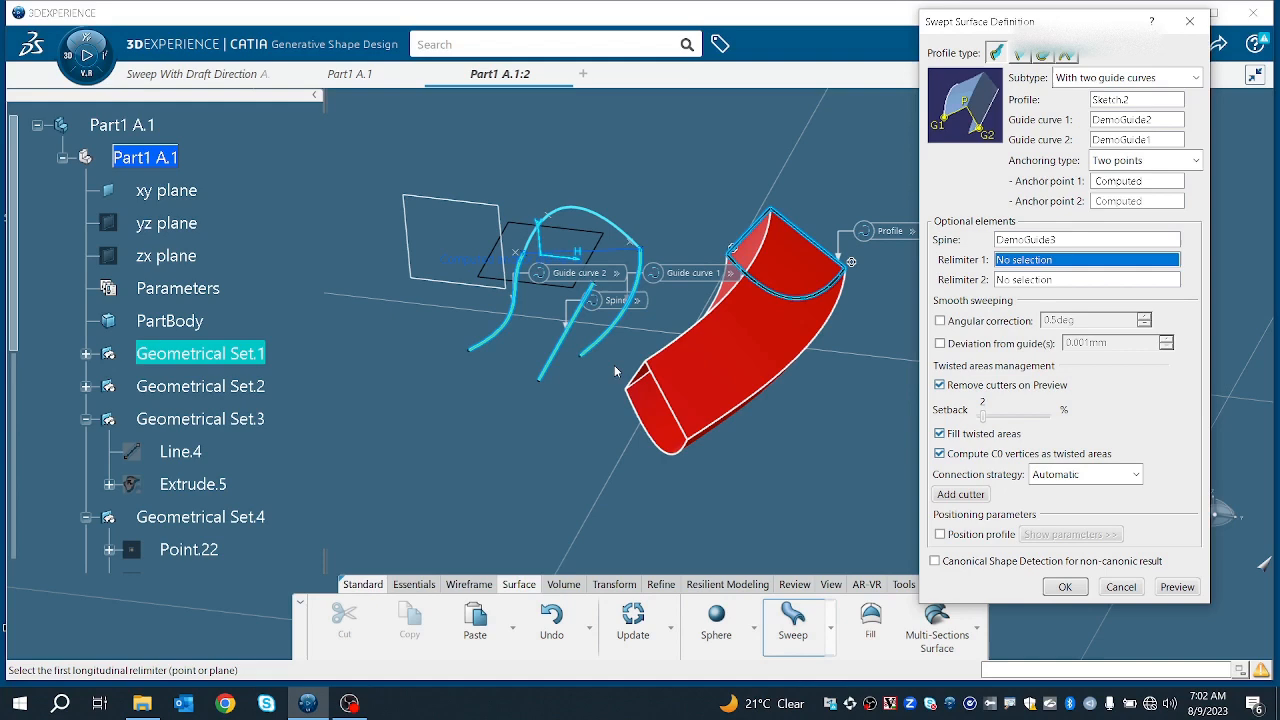
click(1177, 588)
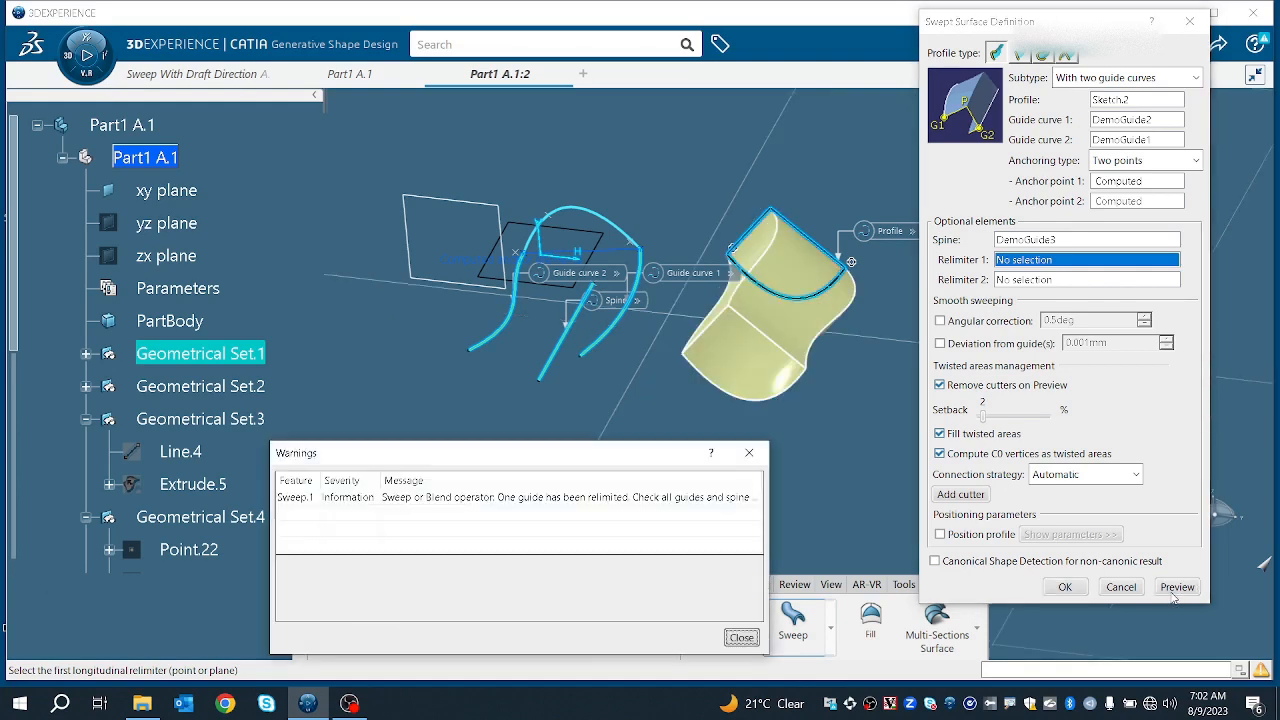
click(741, 638)
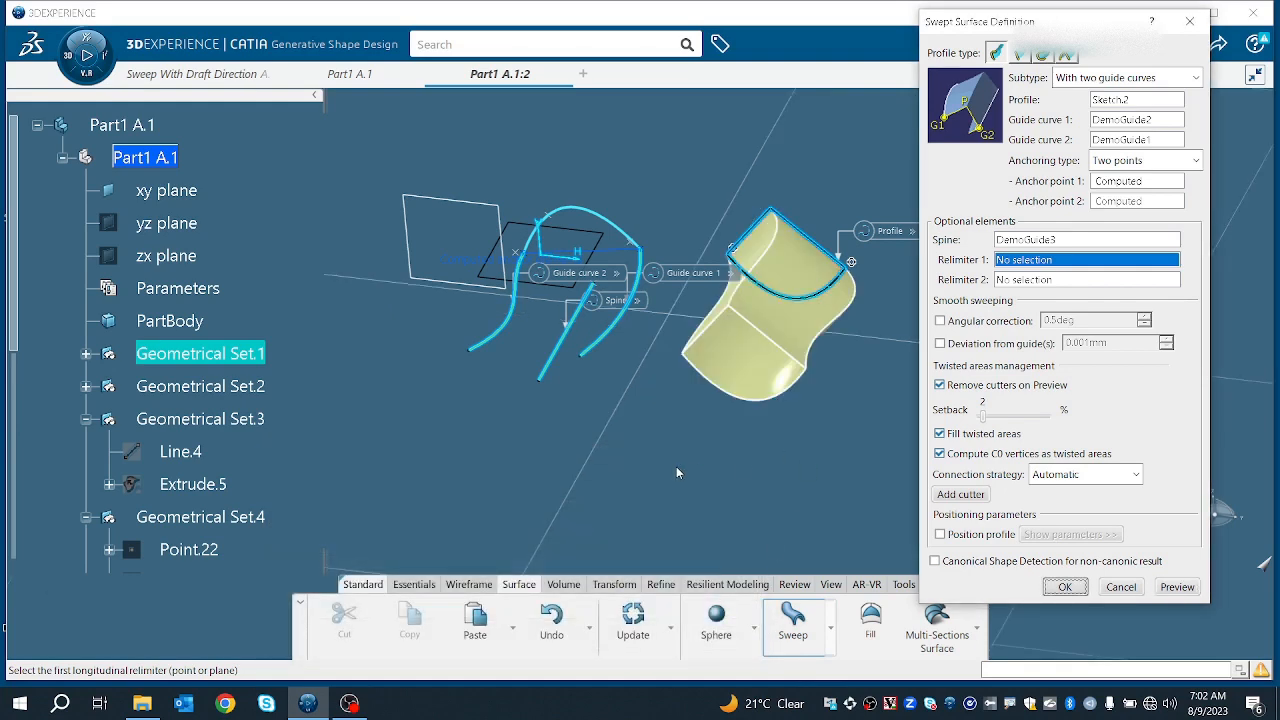
- Clear DemoGuide3 from the spine to restore the default spine, preview the sweep and close the warnings window
middle_drag(533, 454, 790, 455)
click(1015, 244)
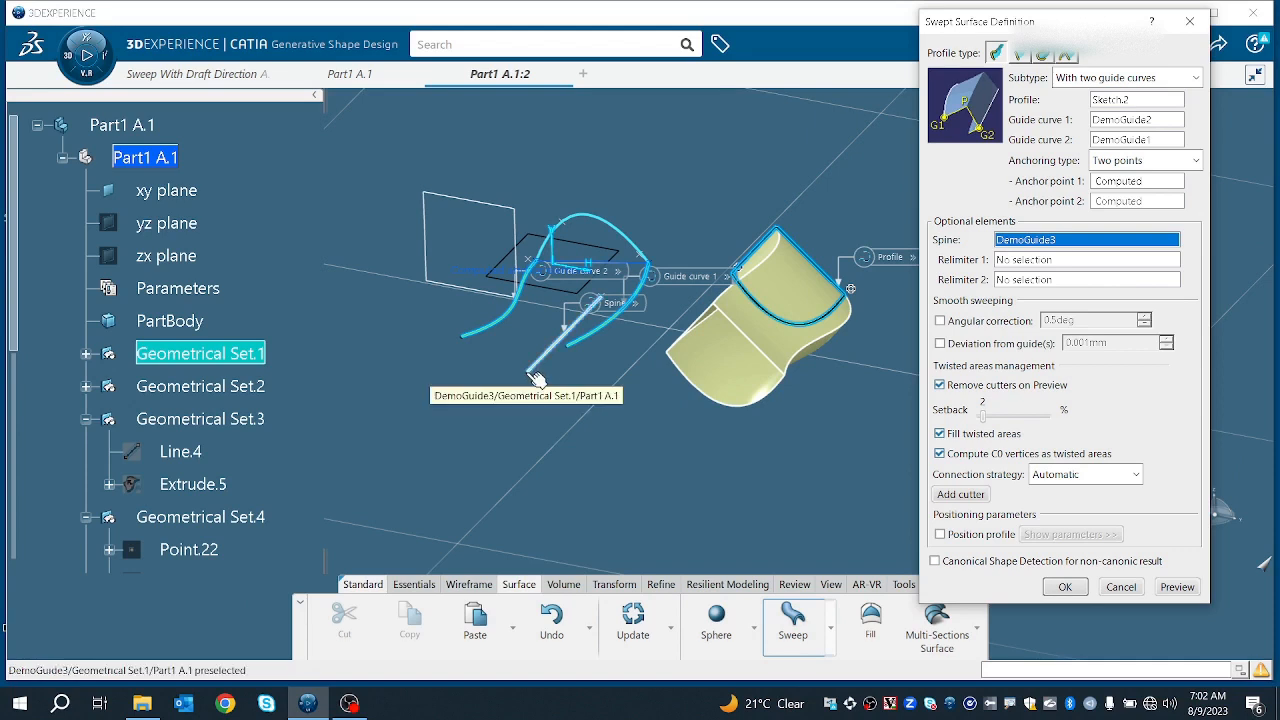
middle_drag(559, 344, 688, 434)
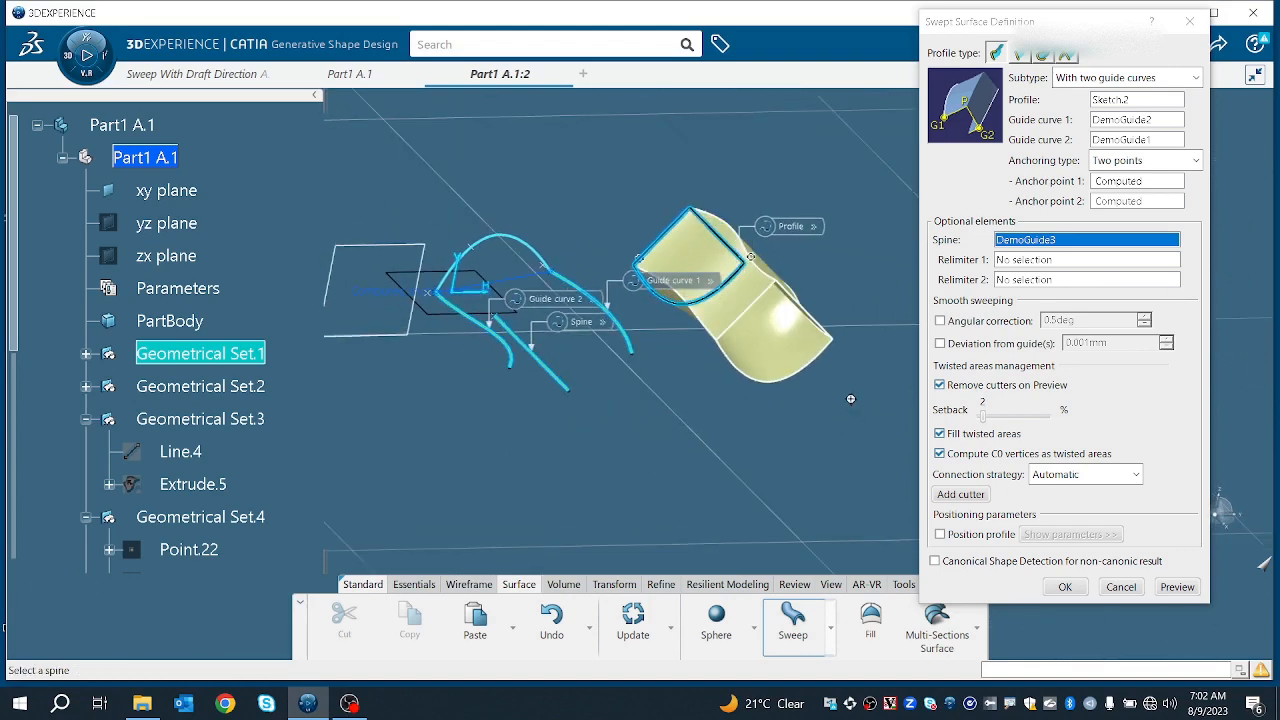
middle_drag(851, 399, 437, 415)
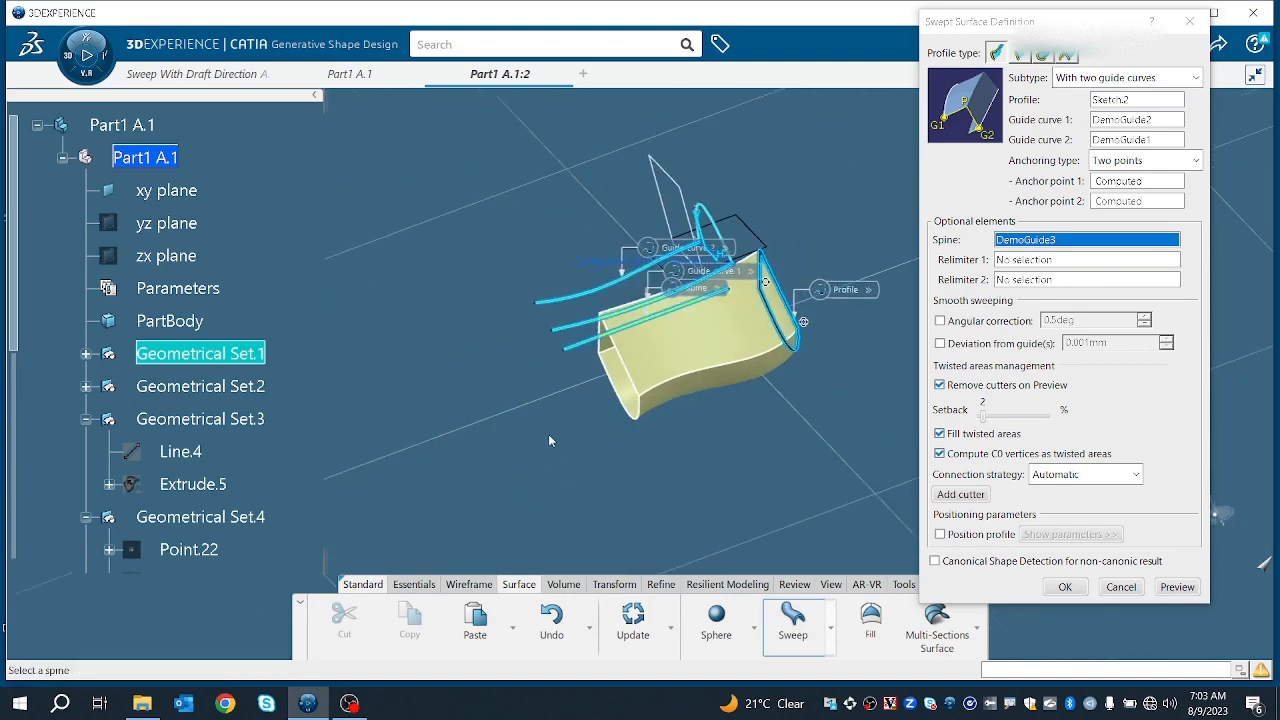
middle_drag(548, 441, 712, 448)
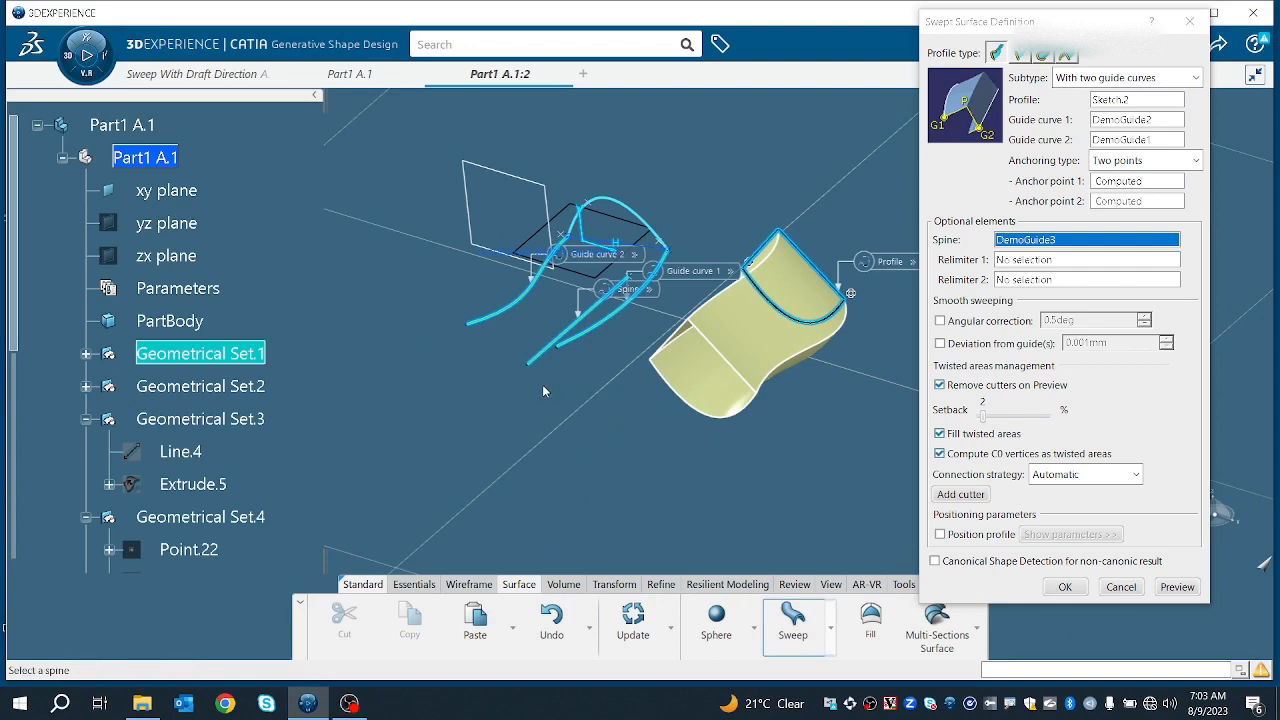
right_click(1033, 250)
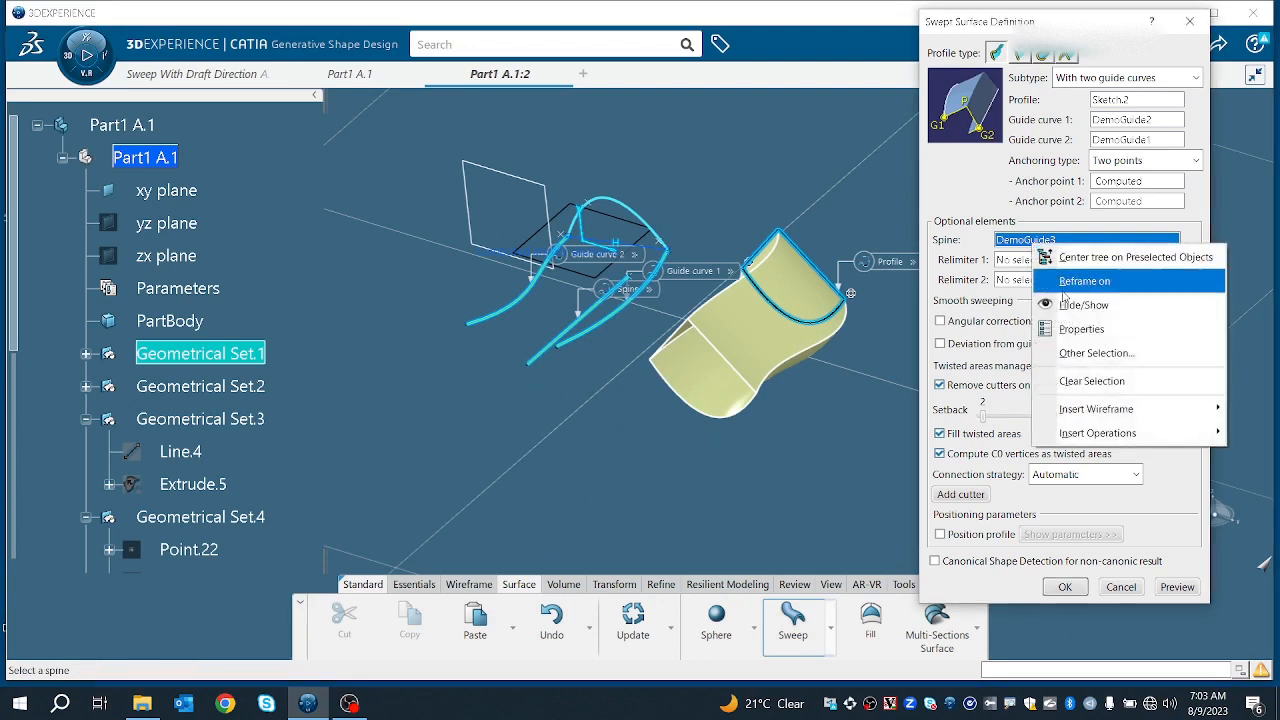
click(1102, 377)
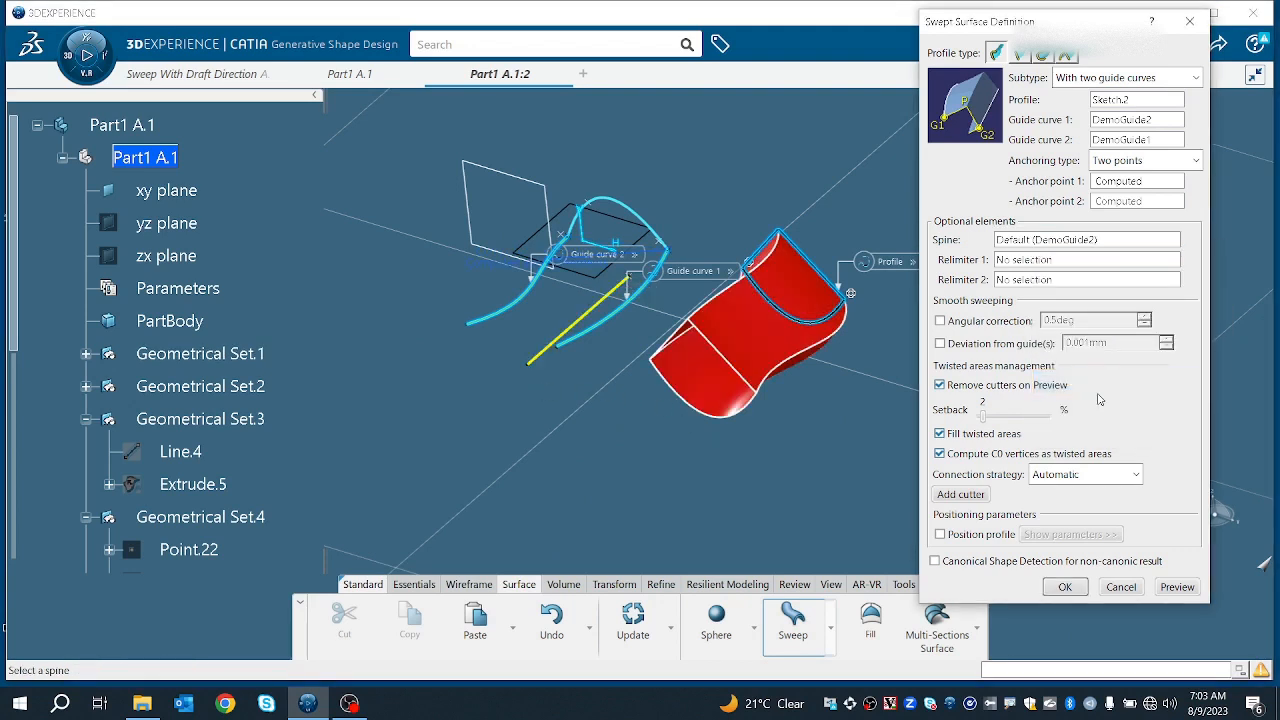
click(1177, 587)
click(741, 637)
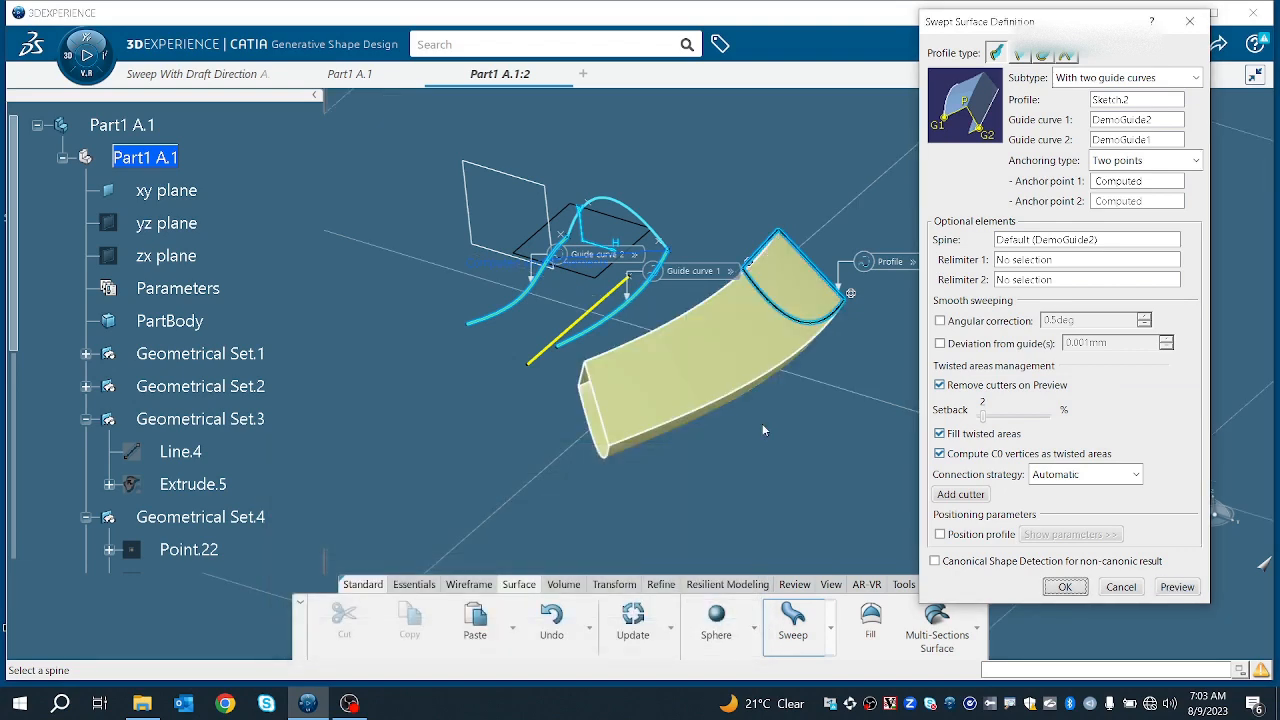
- Set profile corners Sketch.2\Vertex.1 and Sketch.2\Vertex.2 as anchor points 1 and 2, and dismiss the Skype for Business sign-in prompt
middle_drag(660, 325, 785, 307)
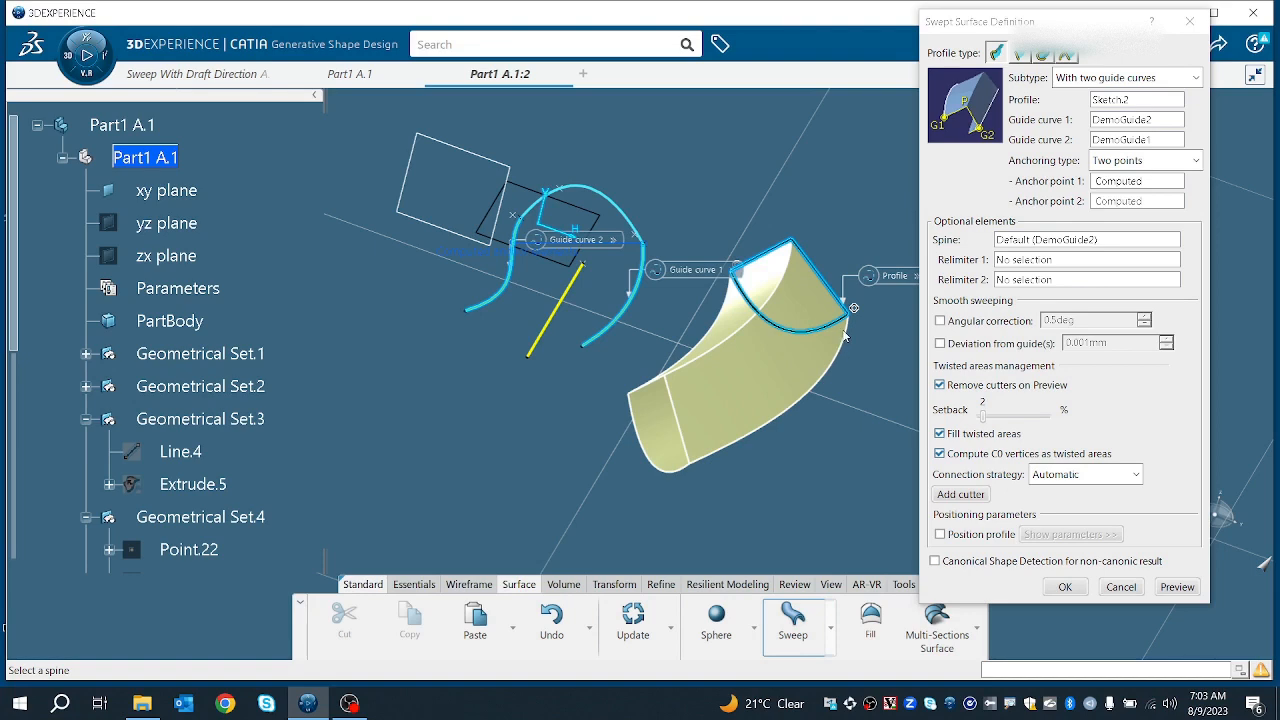
middle_drag(855, 400, 613, 495)
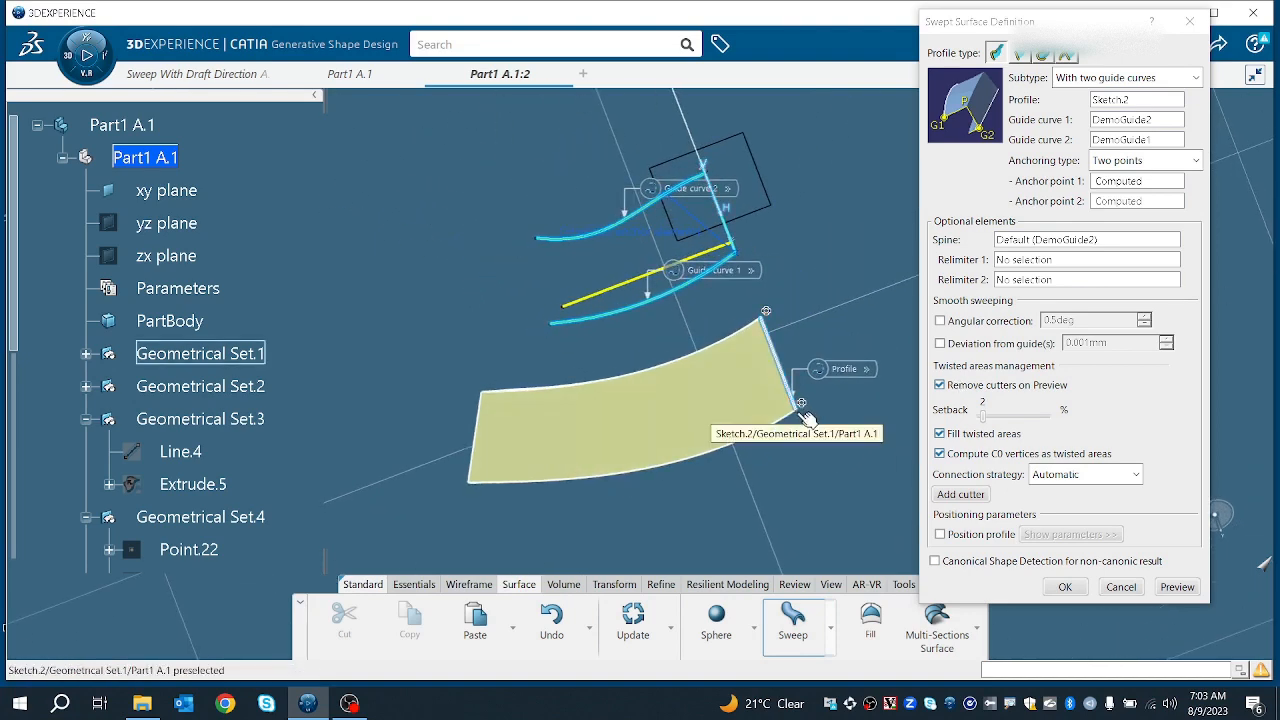
middle_drag(620, 457, 613, 357)
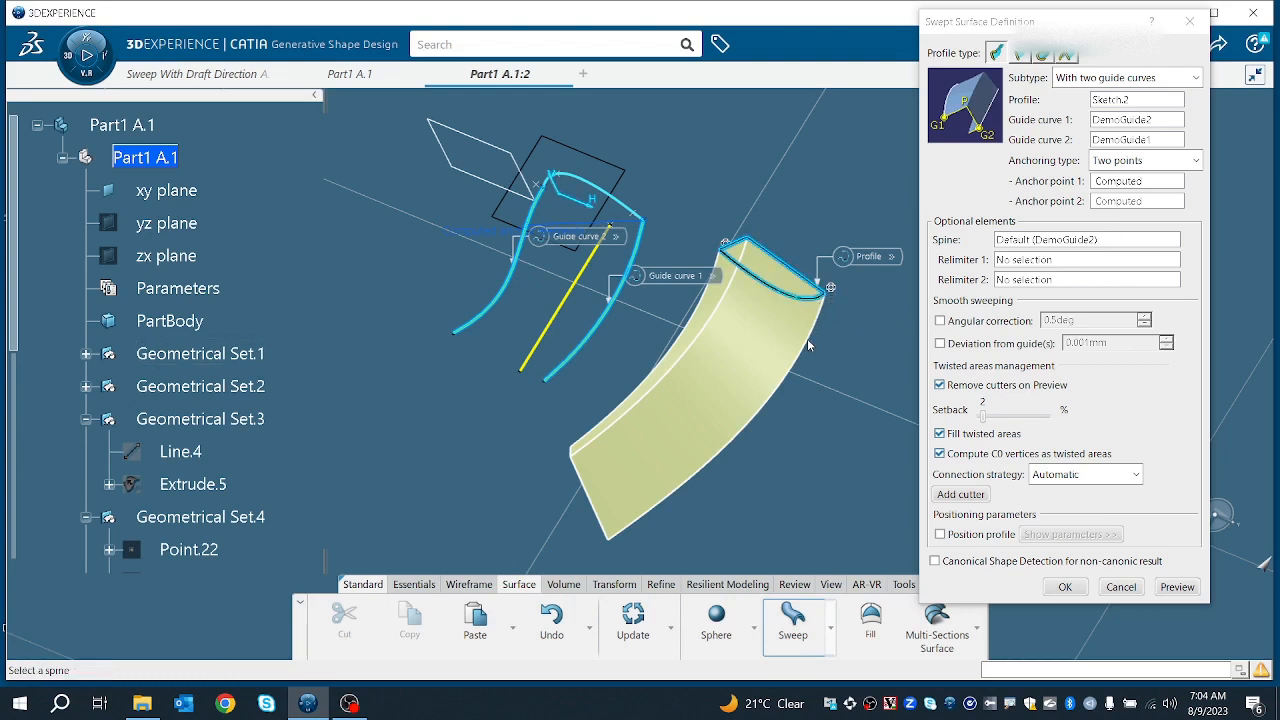
click(831, 297)
click(1097, 186)
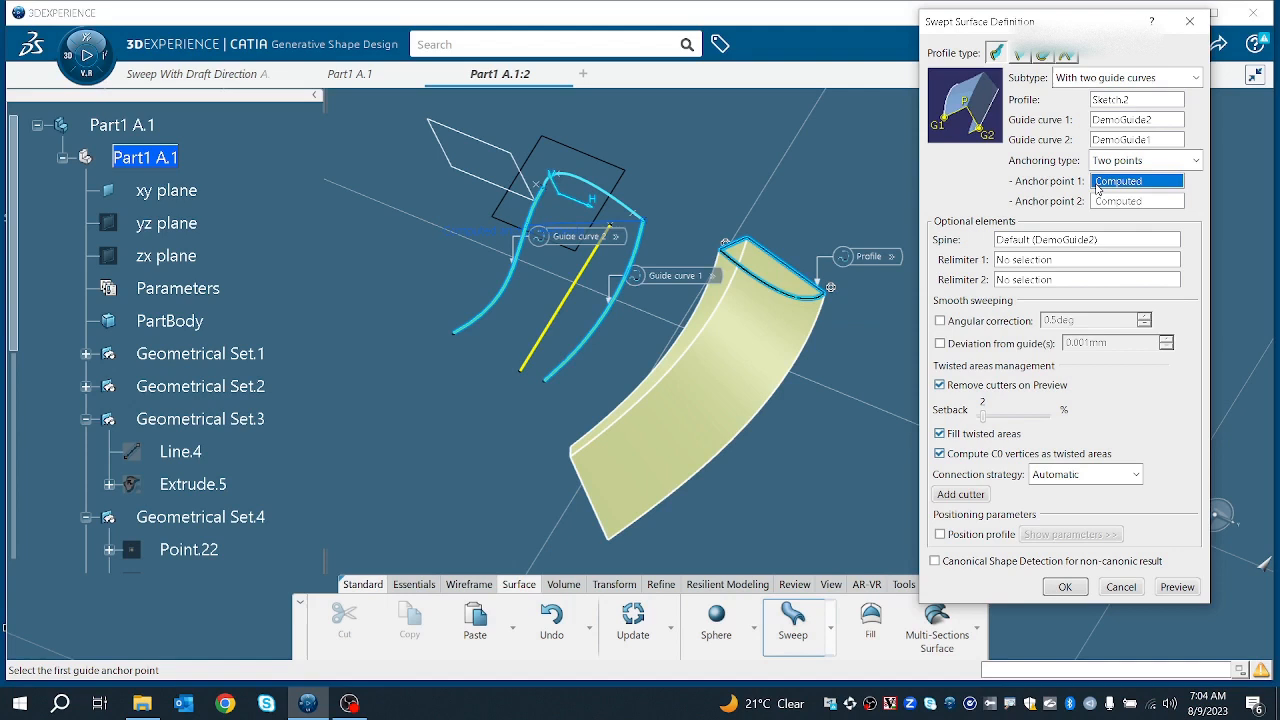
click(831, 292)
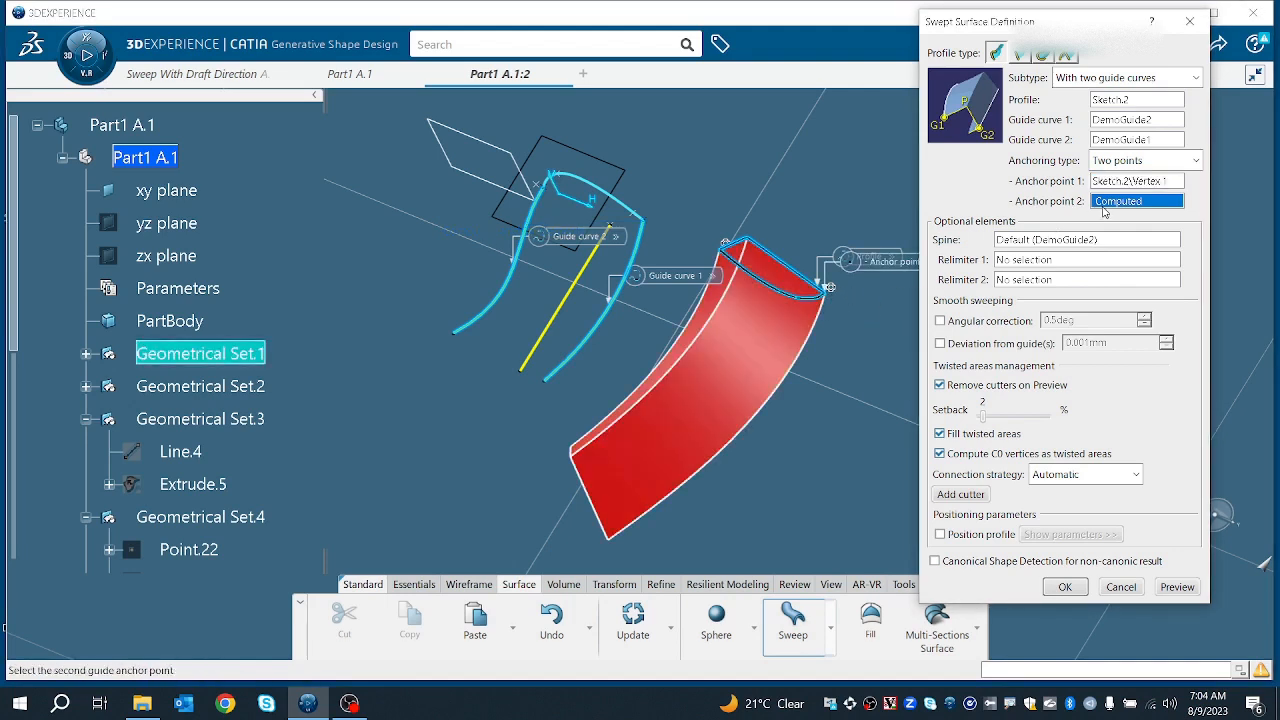
click(724, 249)
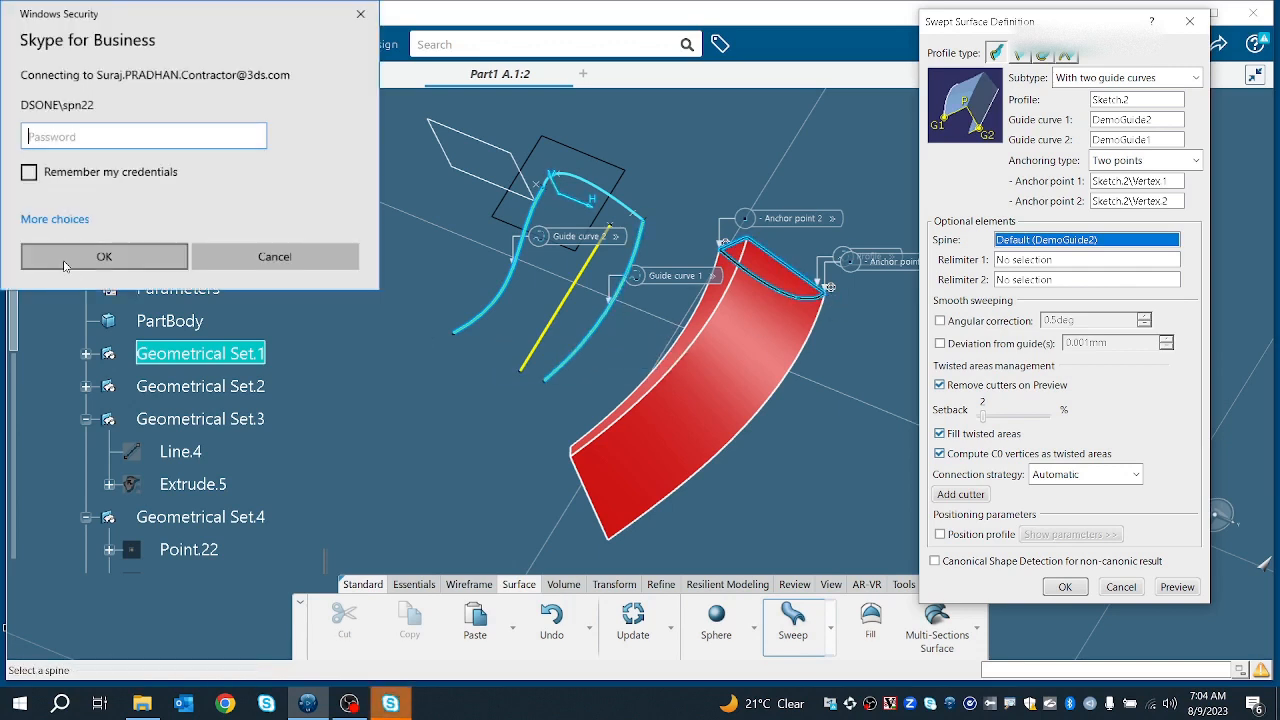
click(275, 256)
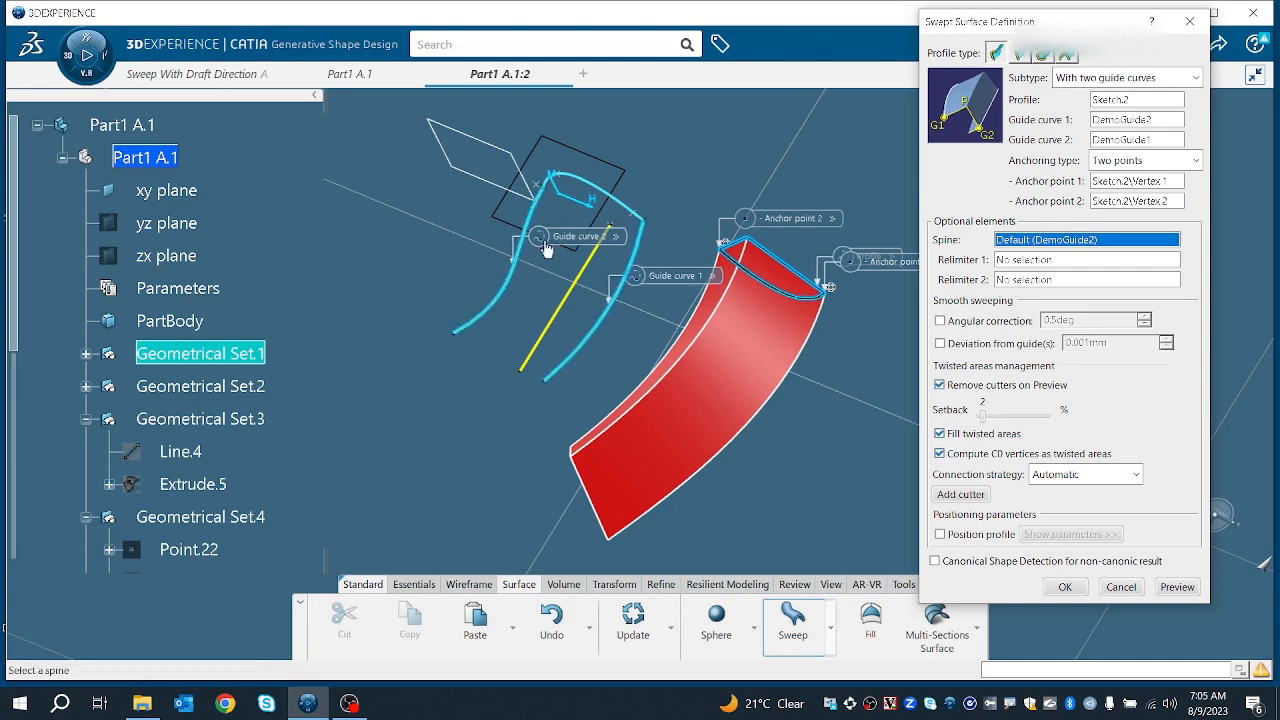
middle_drag(548, 250, 550, 276)
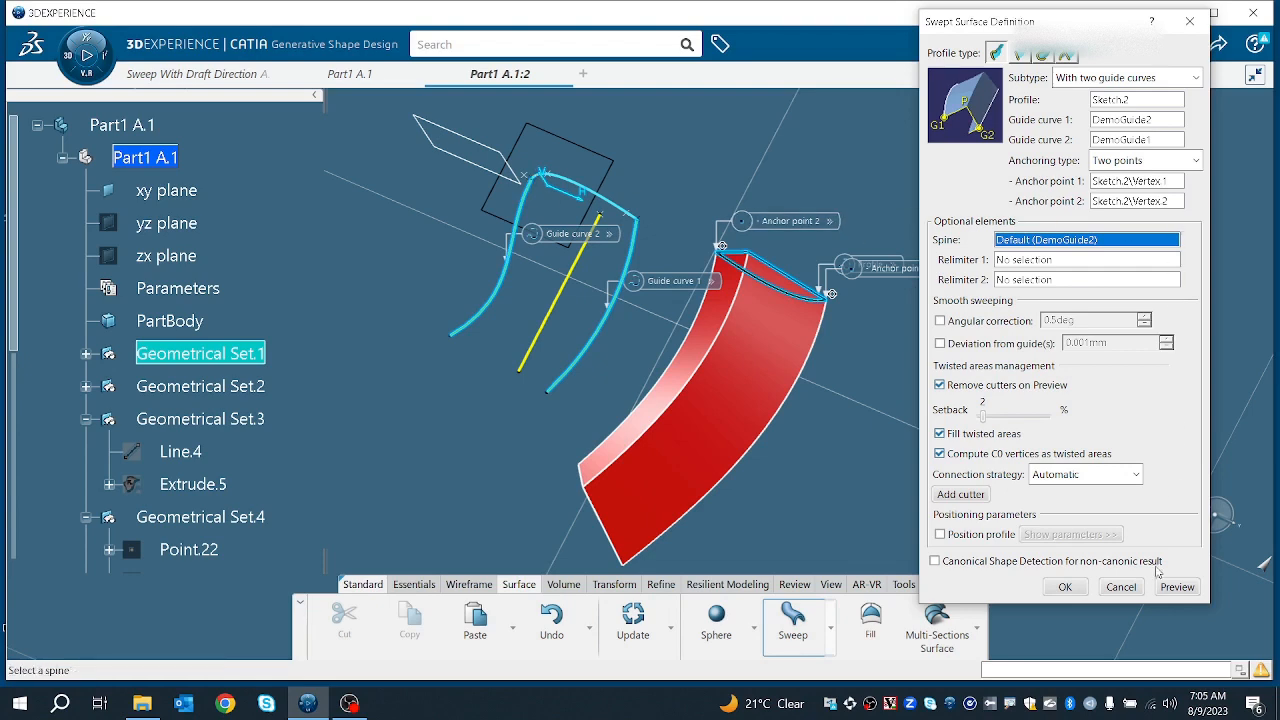
- Preview the sweep with both profile anchor points, and try Intersect.2 at the end of DemoGuide1 as anchor point 2
click(1177, 587)
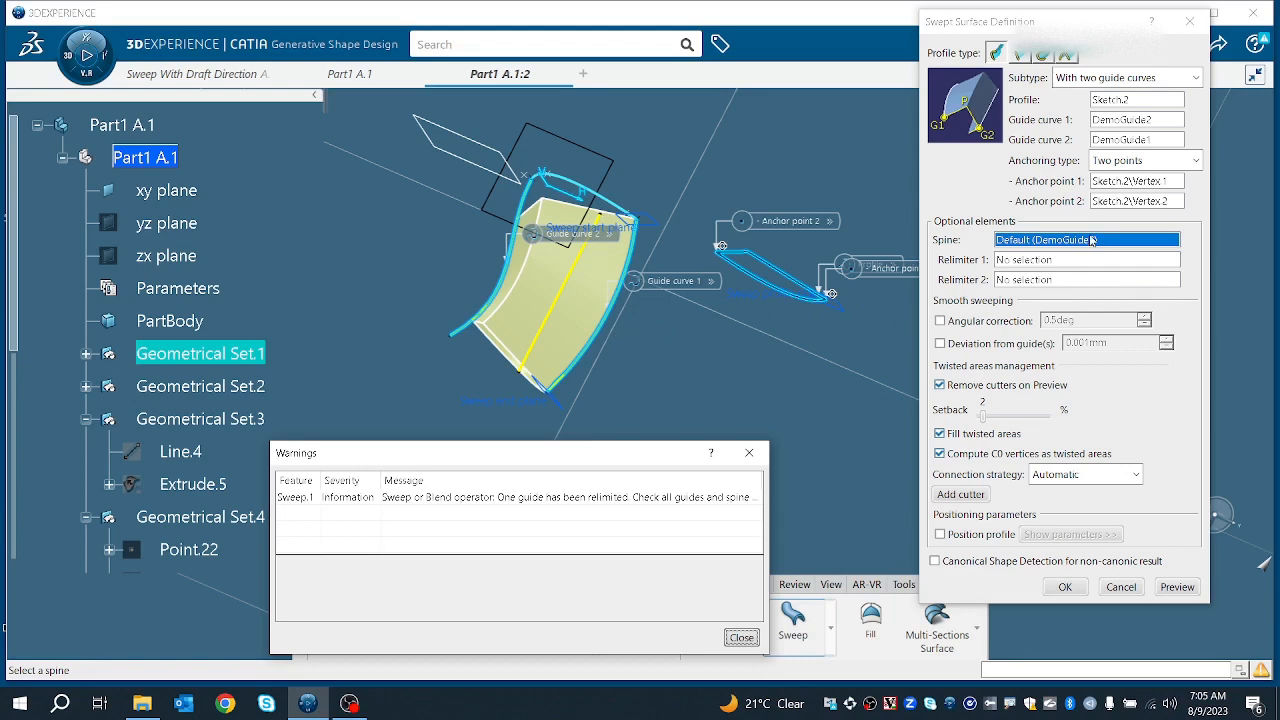
middle_drag(628, 371, 571, 320)
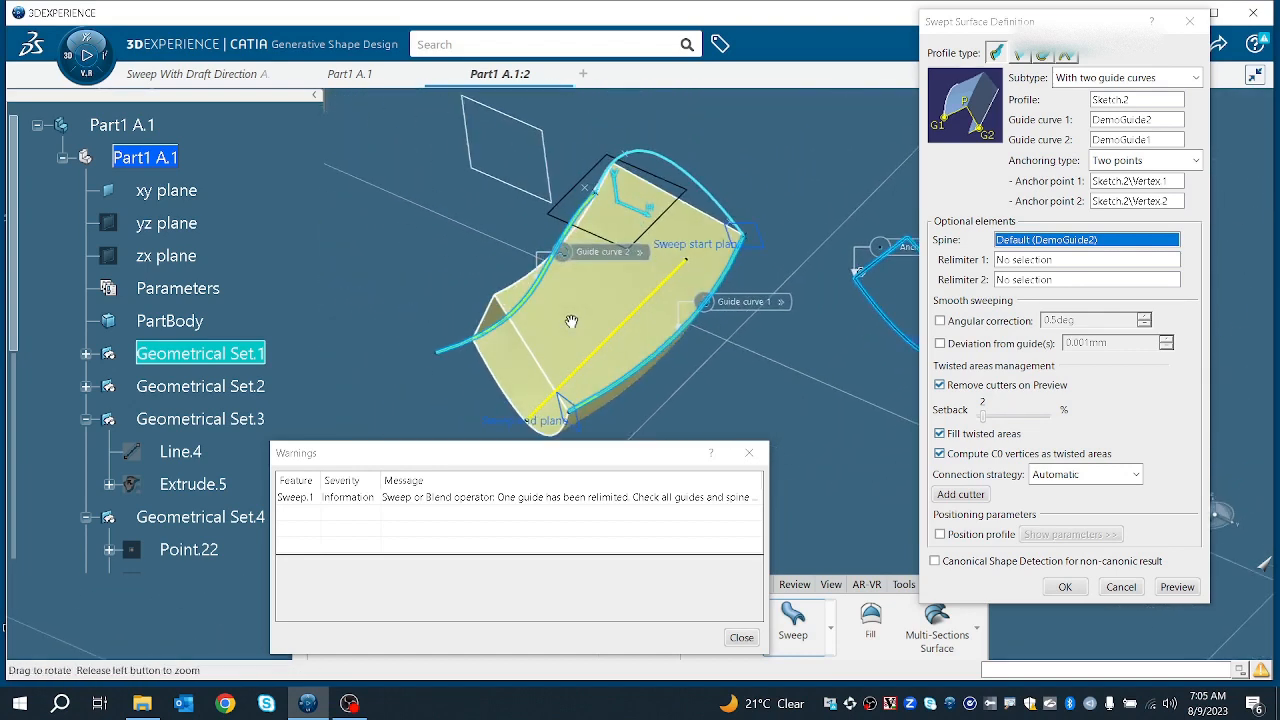
click(1139, 204)
middle_drag(663, 266, 505, 187)
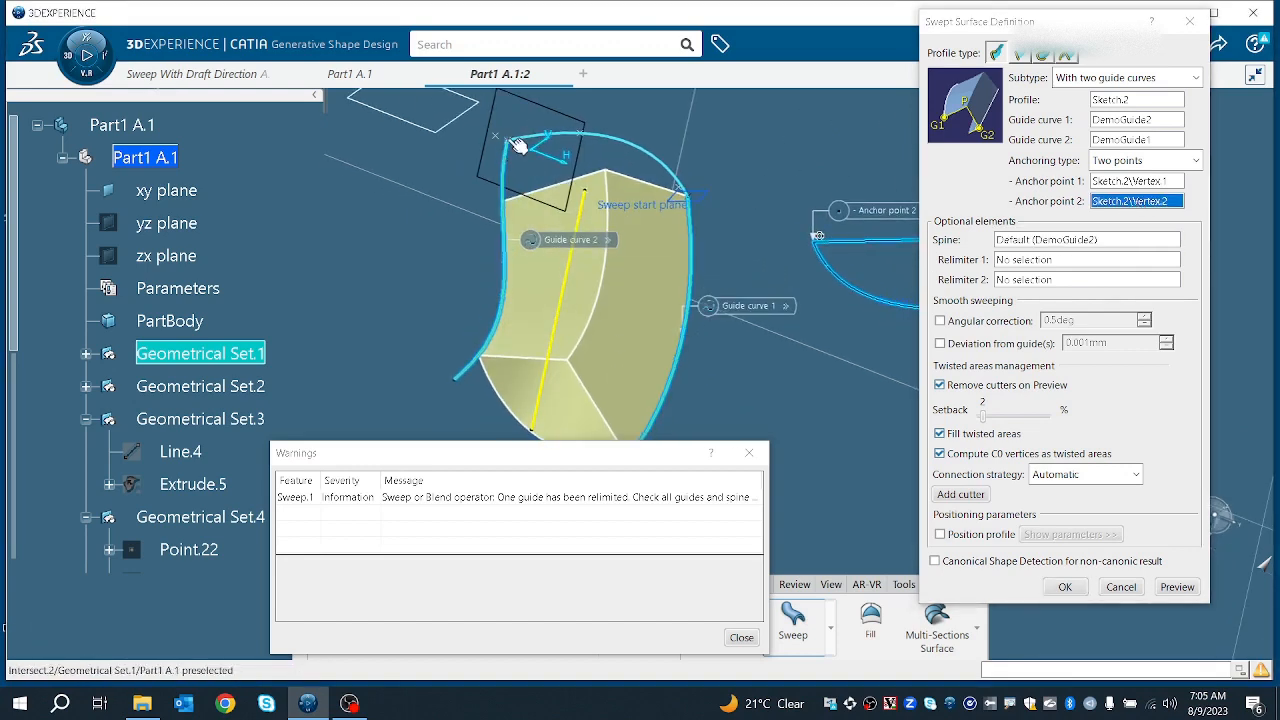
click(517, 147)
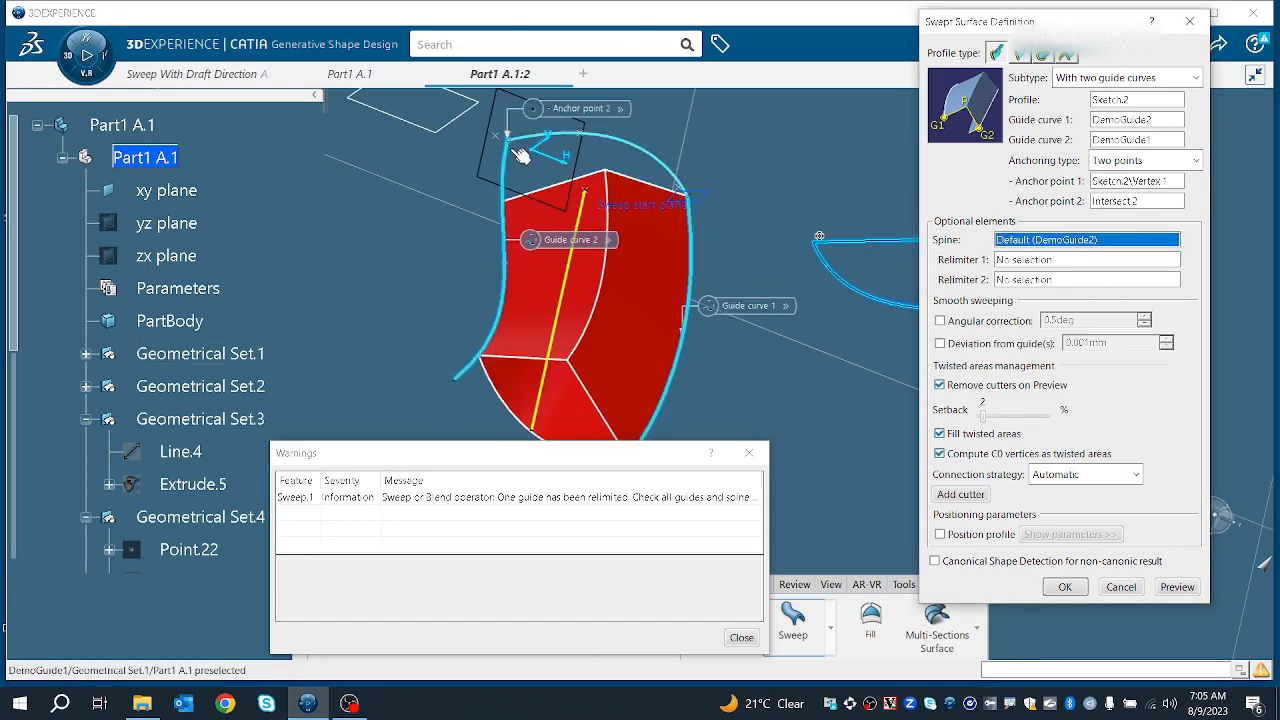
click(1180, 588)
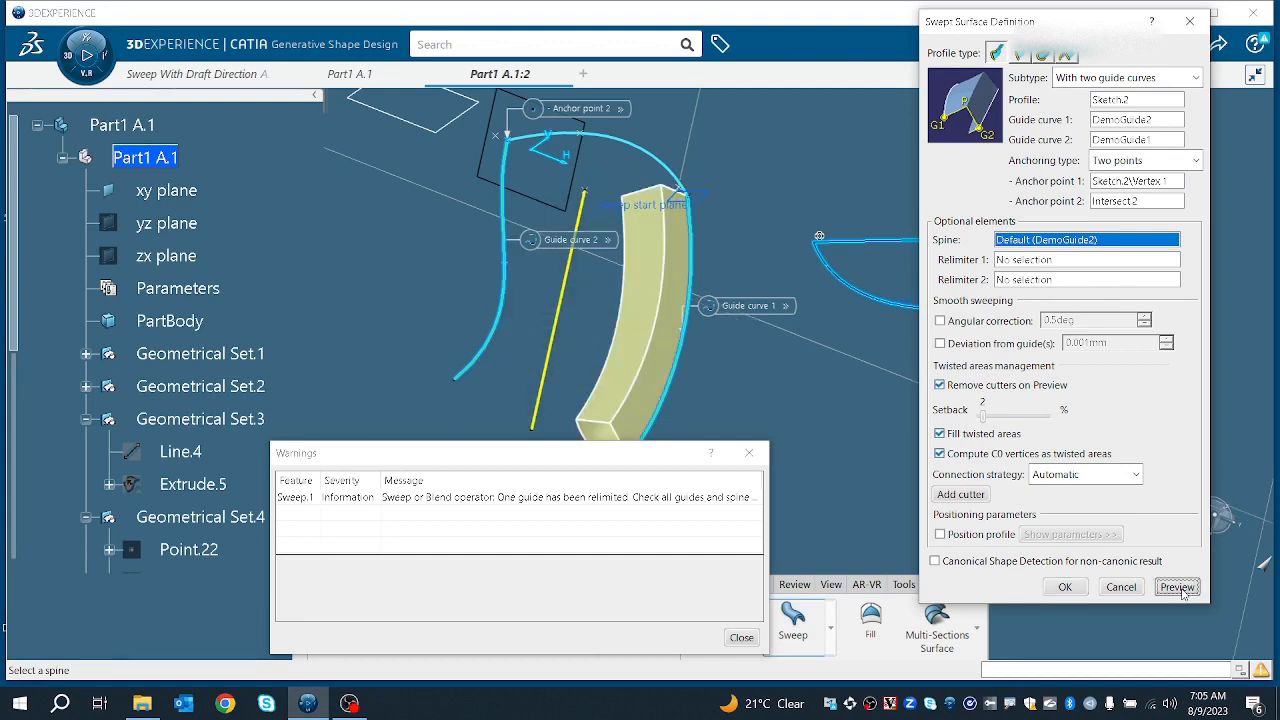
- Set profile corner Sketch.2\Vertex.3 as anchor point 2, preview the sweep and close the warnings window
click(1120, 200)
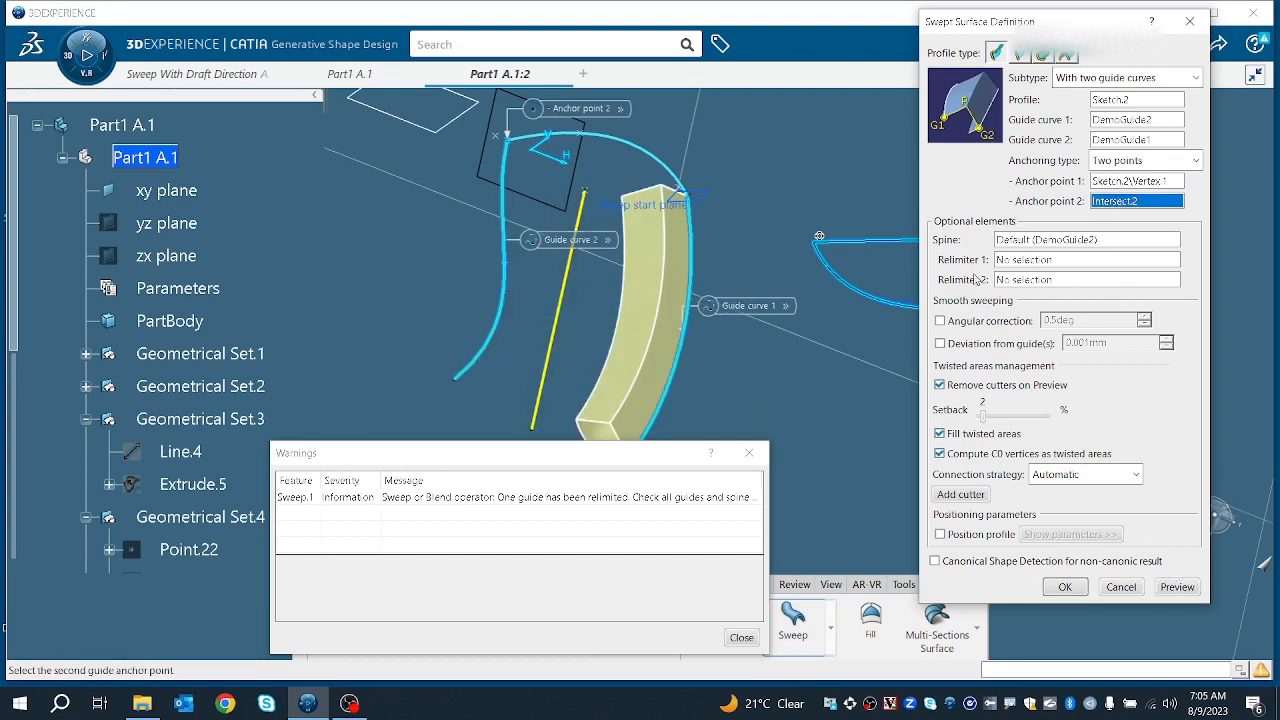
click(818, 237)
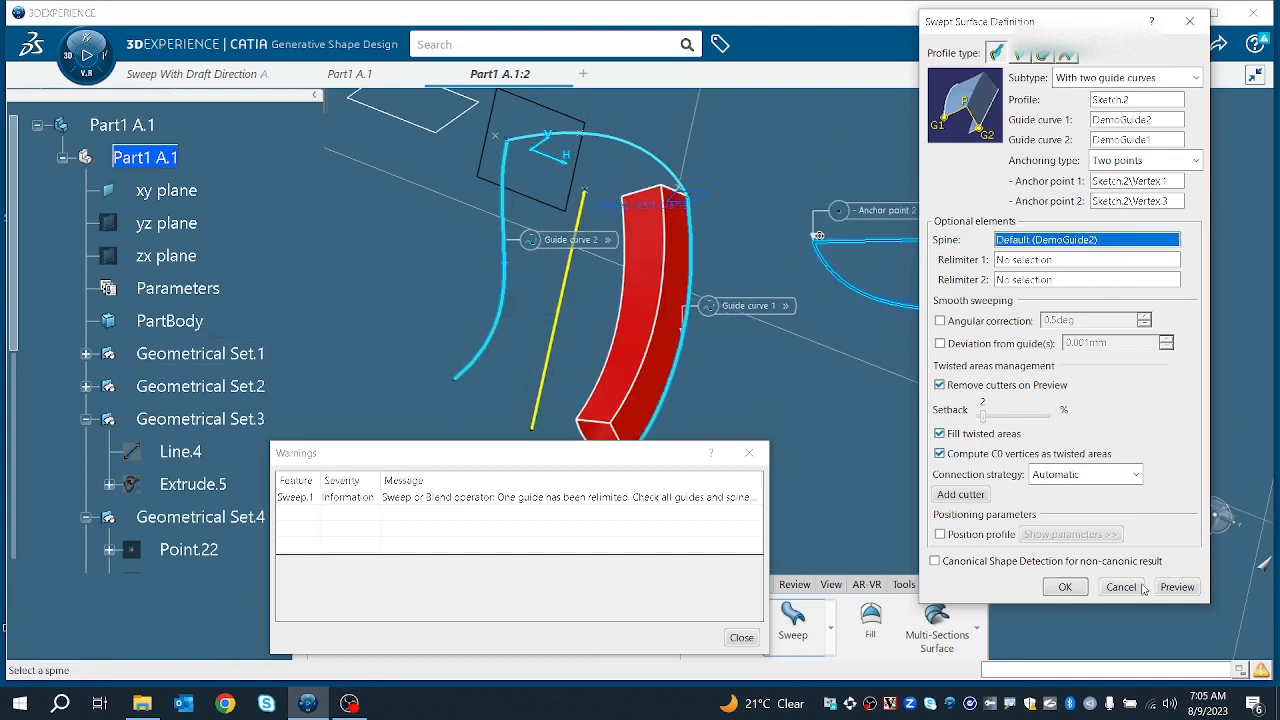
click(1180, 592)
middle_drag(802, 430, 700, 340)
click(749, 455)
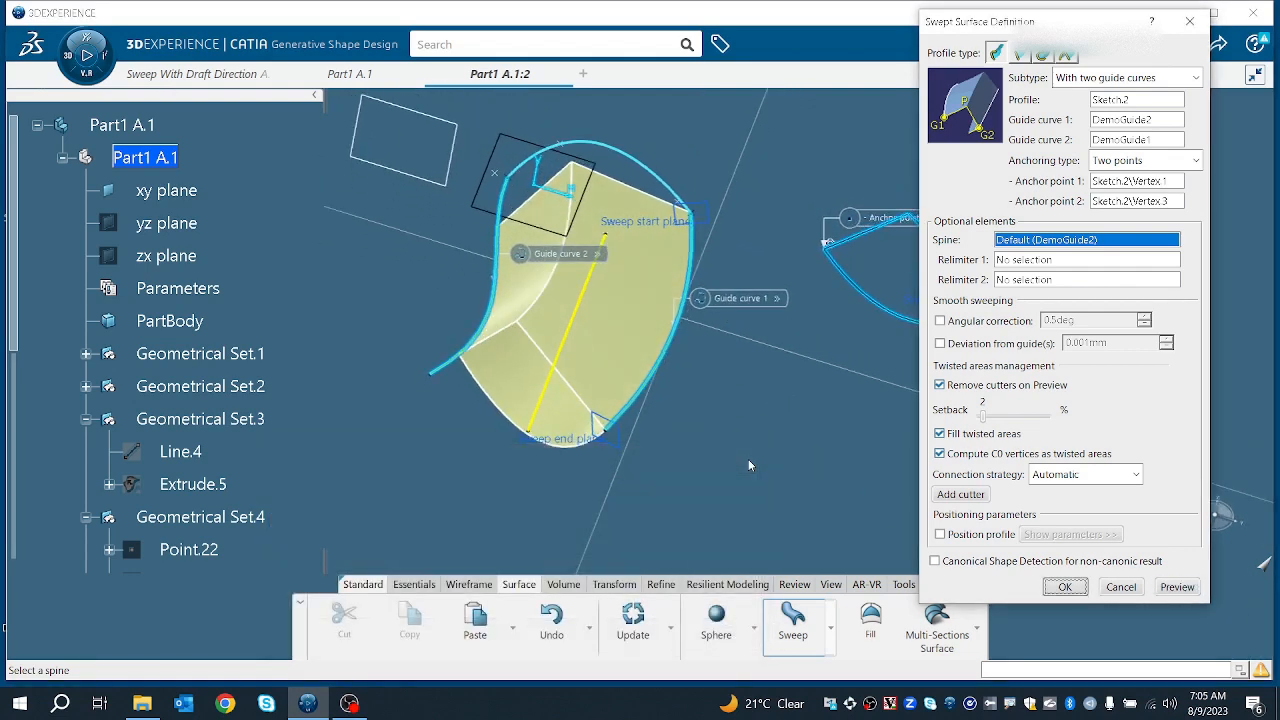
- Enable Position profile, show its parameters, reverse the profile extremities, and preview the sweep, closing the warnings window
click(966, 536)
click(1026, 533)
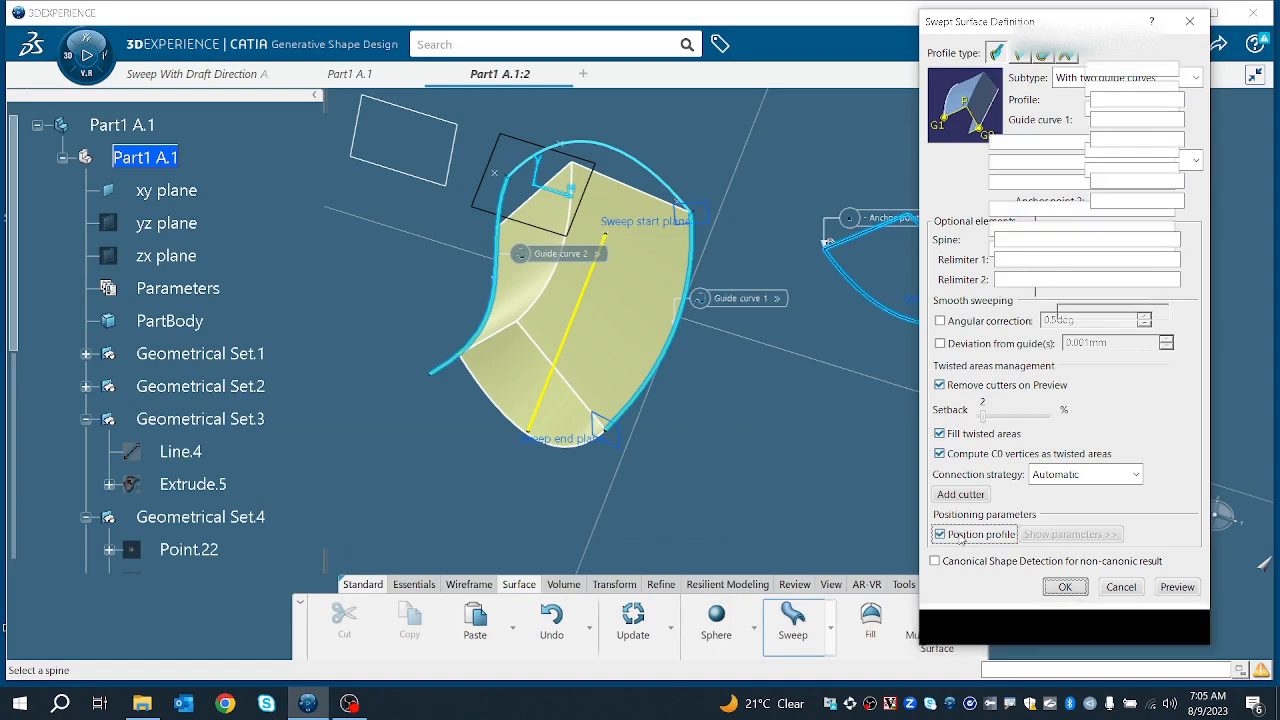
mouse_move(674, 388)
middle_down()
mouse_move(666, 380)
mouse_move(663, 433)
mouse_move(593, 431)
mouse_move(727, 340)
mouse_move(551, 408)
mouse_move(552, 444)
middle_up()
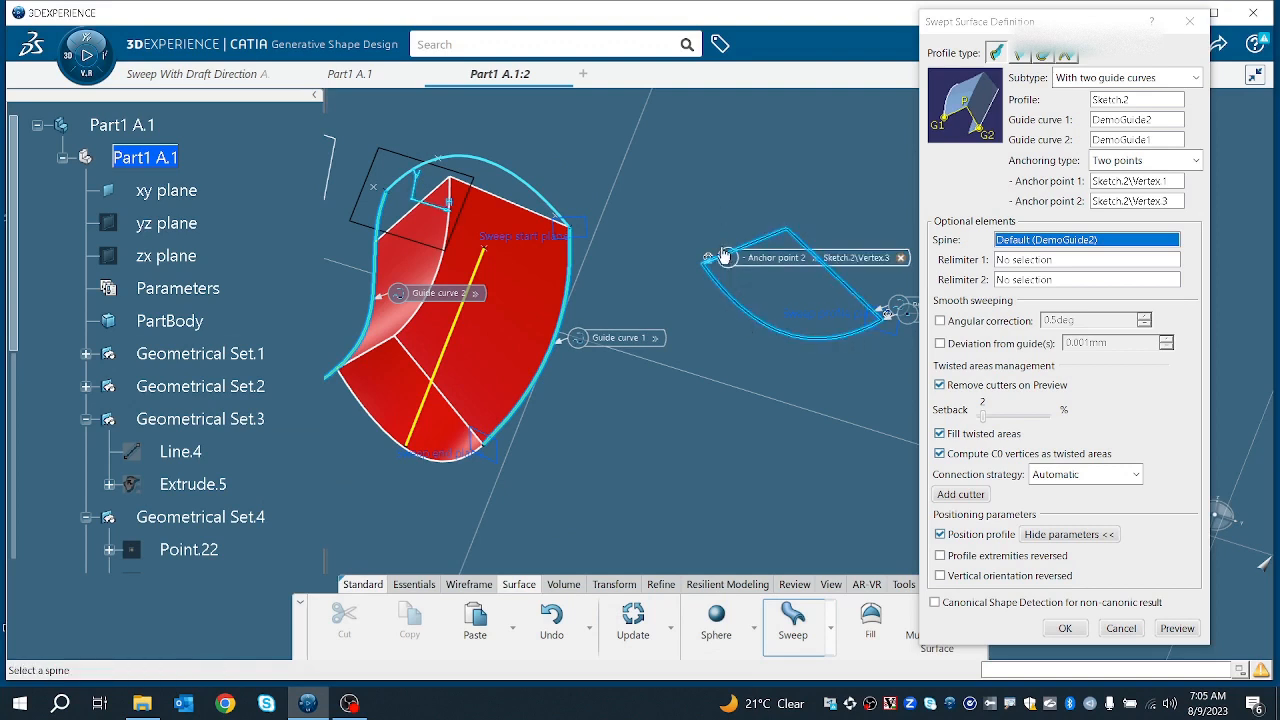
click(941, 556)
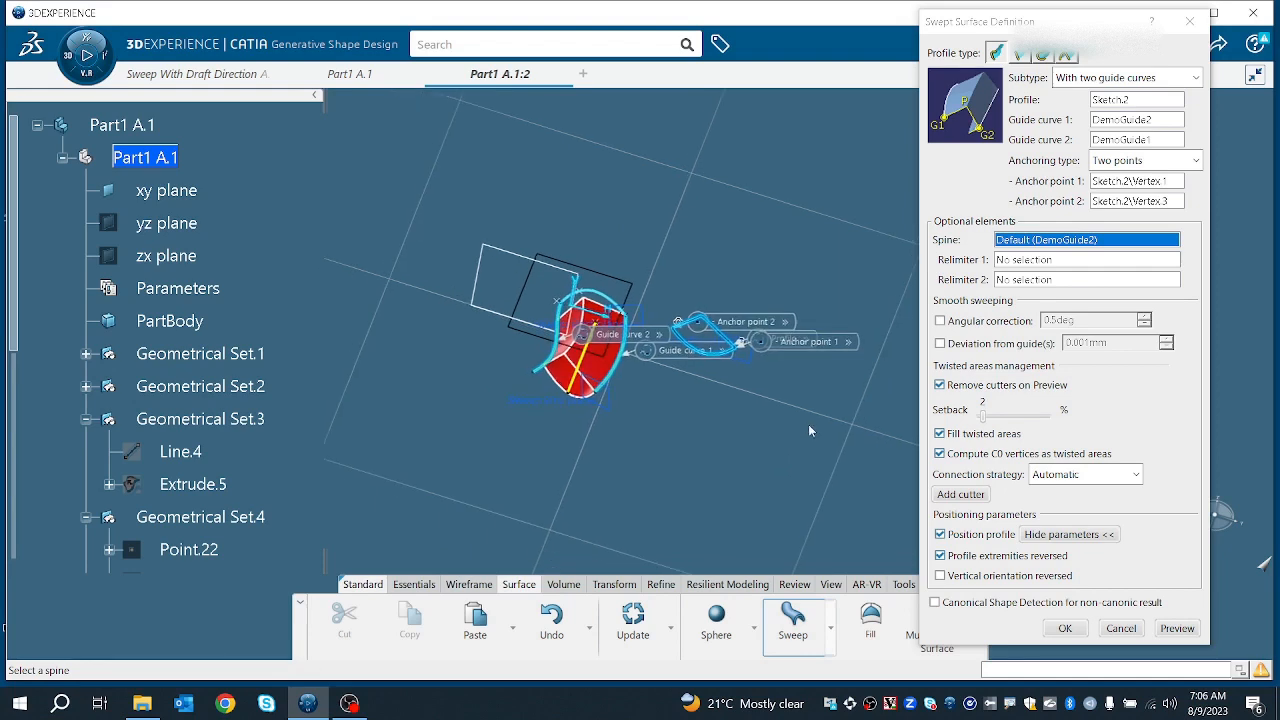
click(1174, 636)
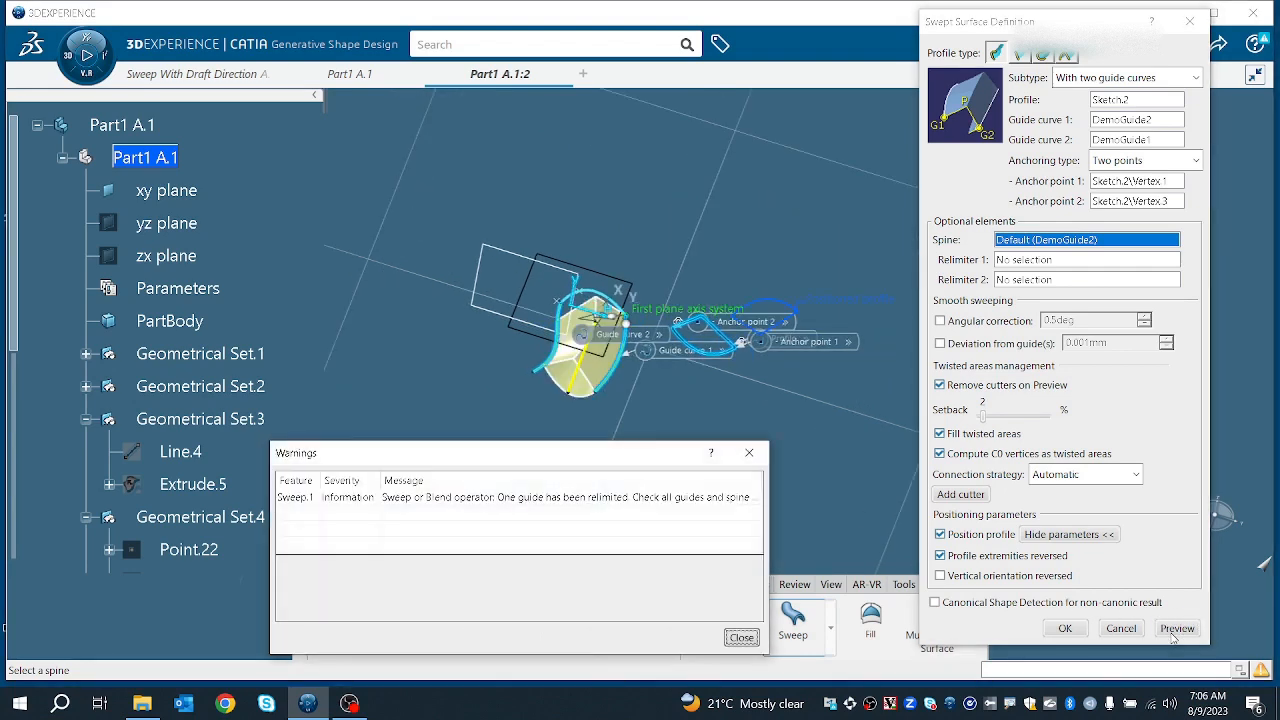
click(741, 638)
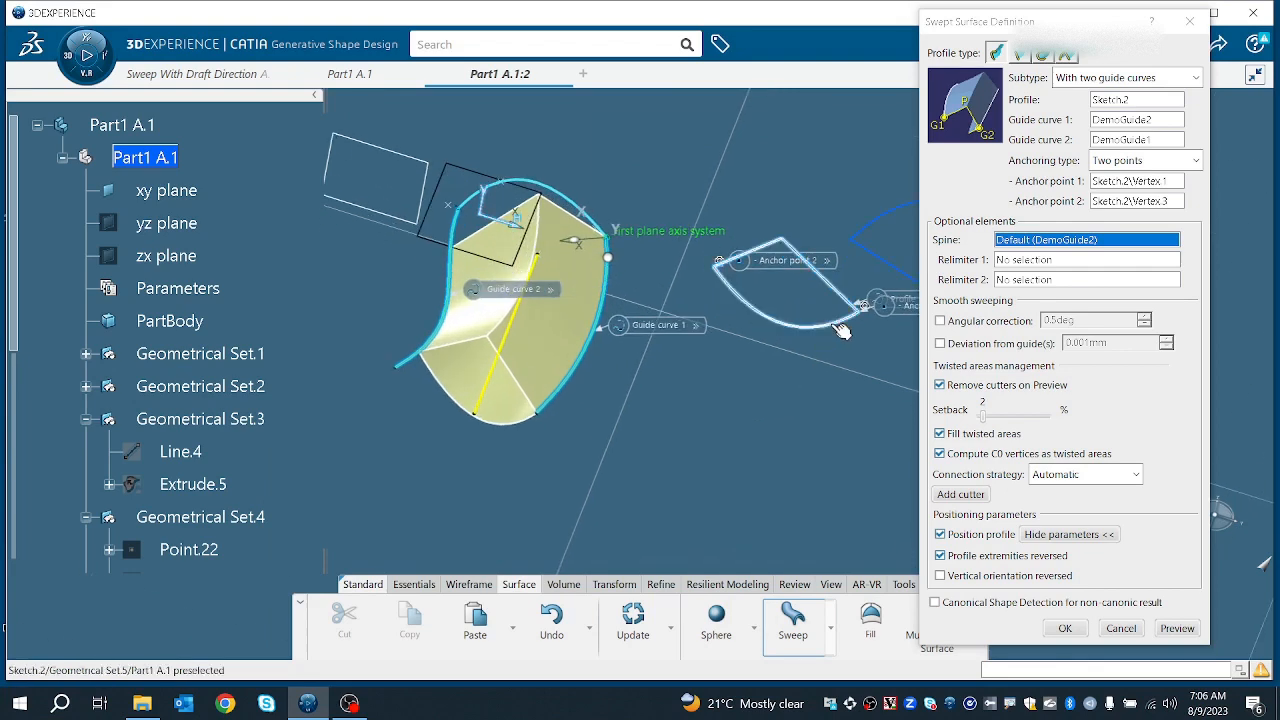
- Compare the repositioned profile outline with Sketch.2 and confirm the sweep with reversed profile extremities
middle_drag(785, 366, 673, 413)
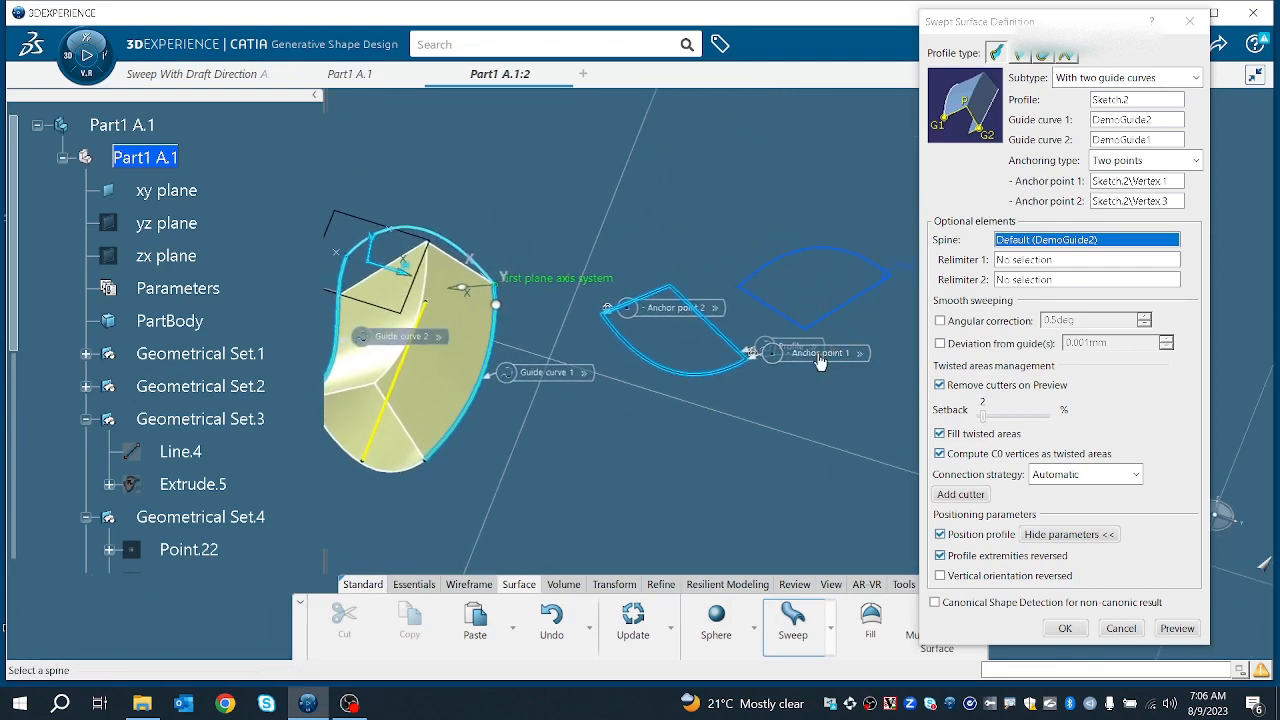
middle_drag(680, 382, 620, 385)
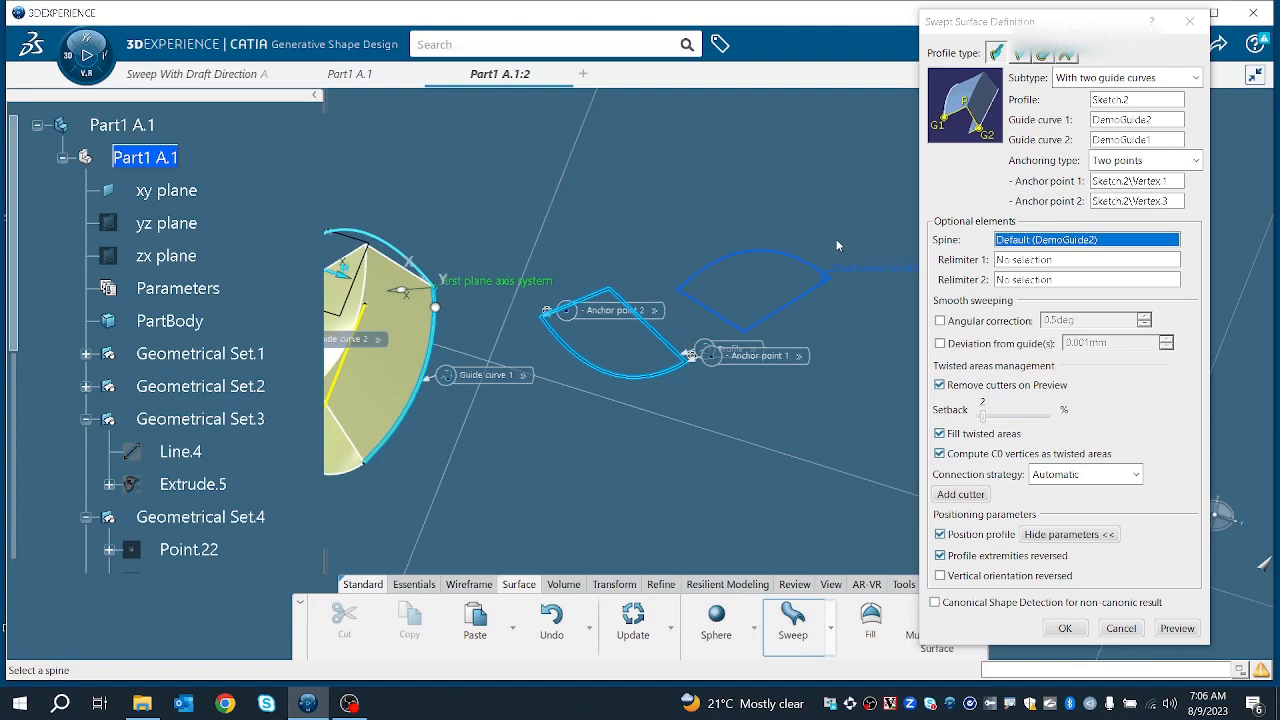
click(1170, 631)
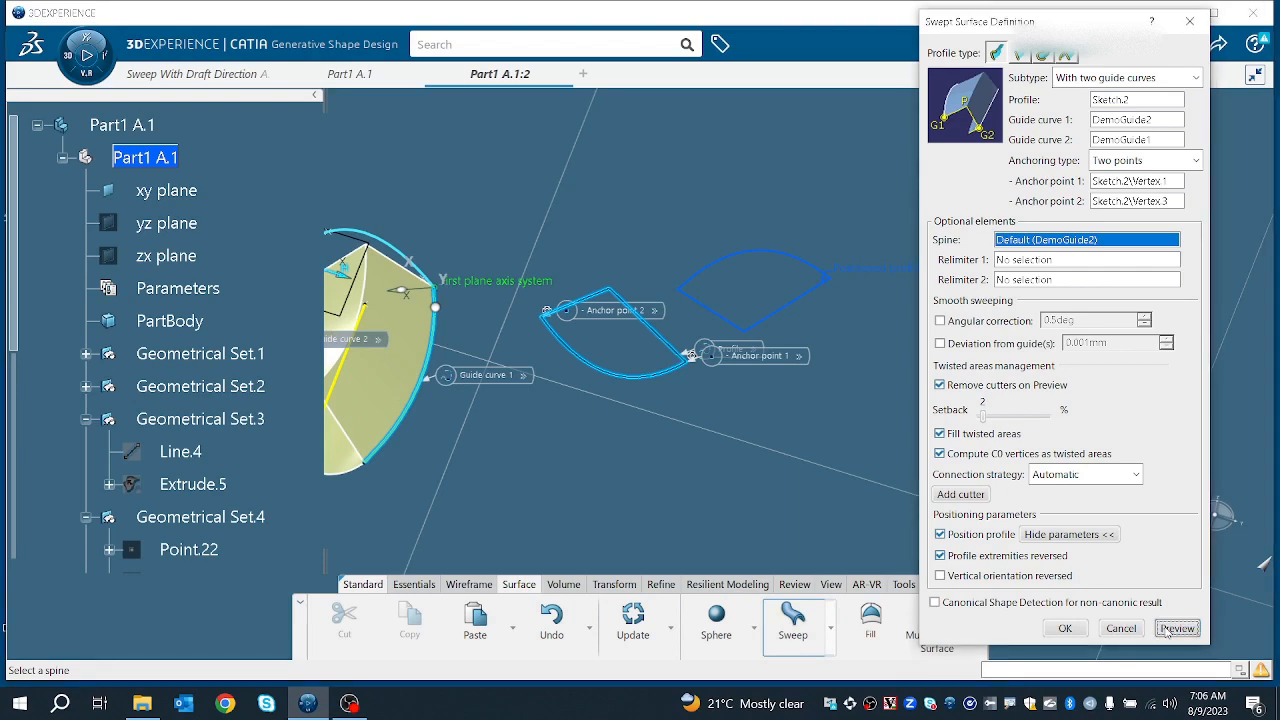
click(1071, 628)
middle_drag(702, 391, 825, 353)
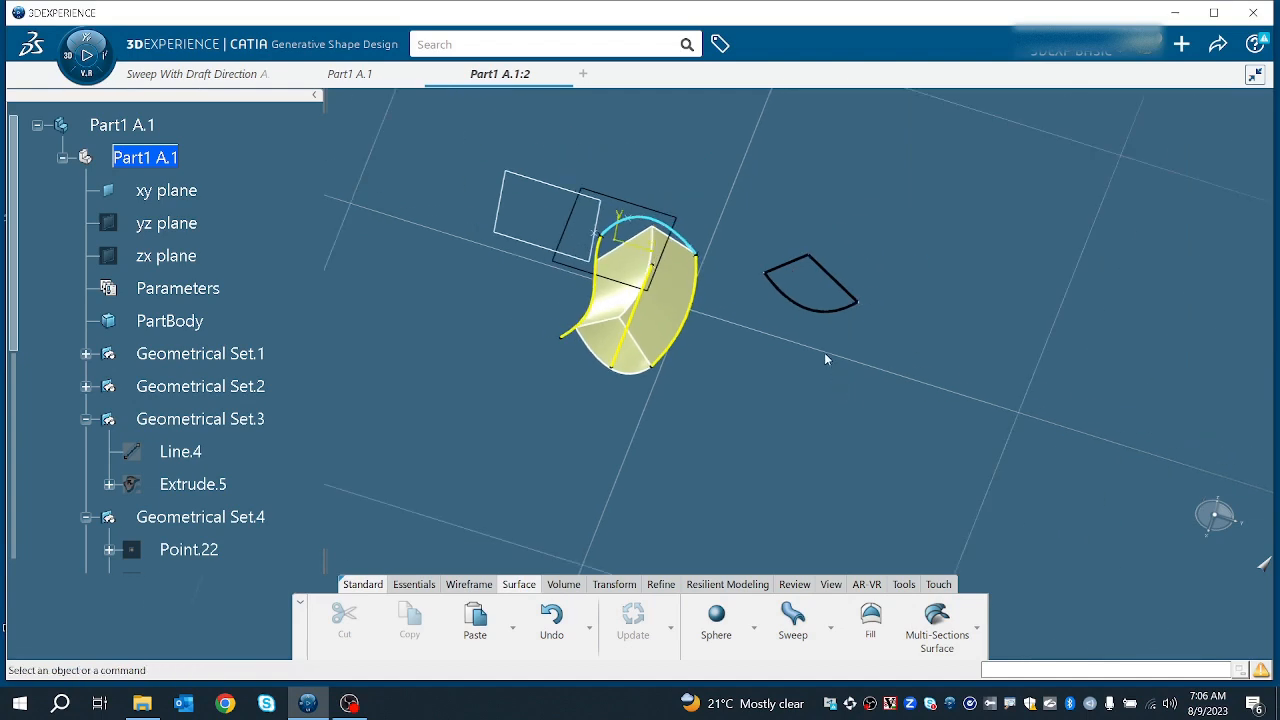
- Reopen the sweep's definition, enable Vertical orientation reversed in the positioning parameters, preview the surface and close the warnings window
click(665, 335)
double_click(663, 335)
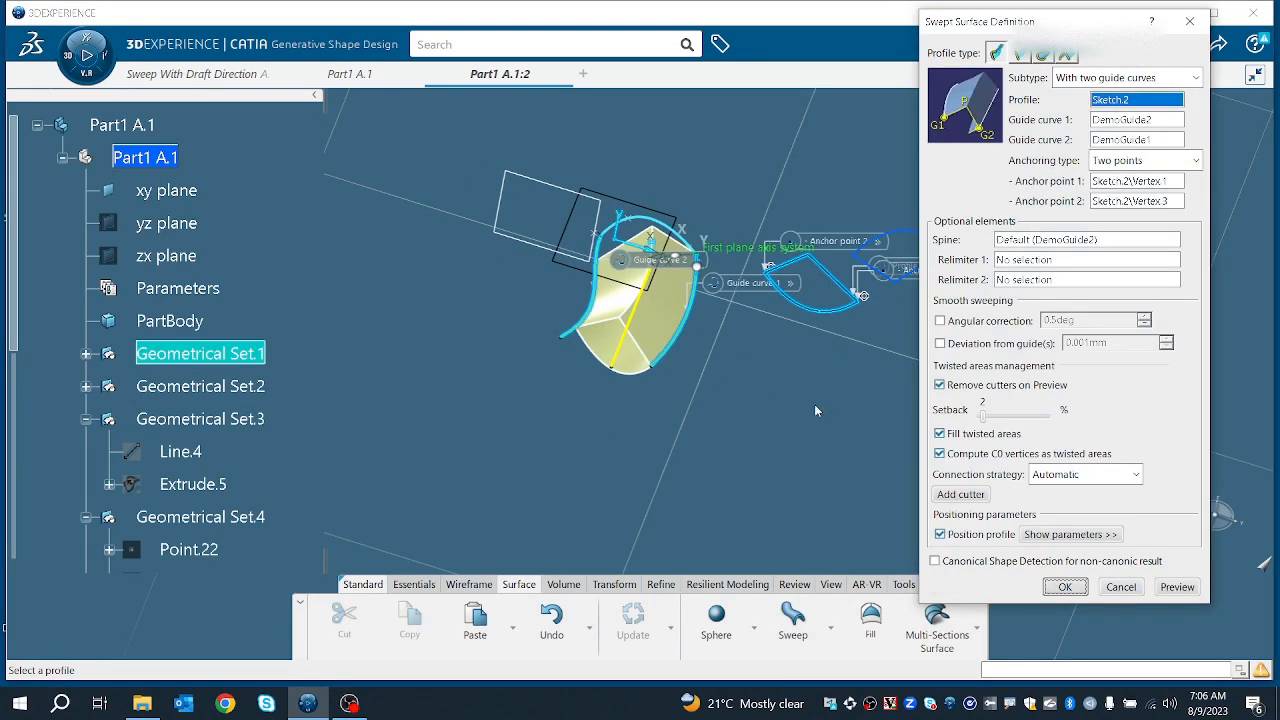
middle_drag(815, 410, 735, 450)
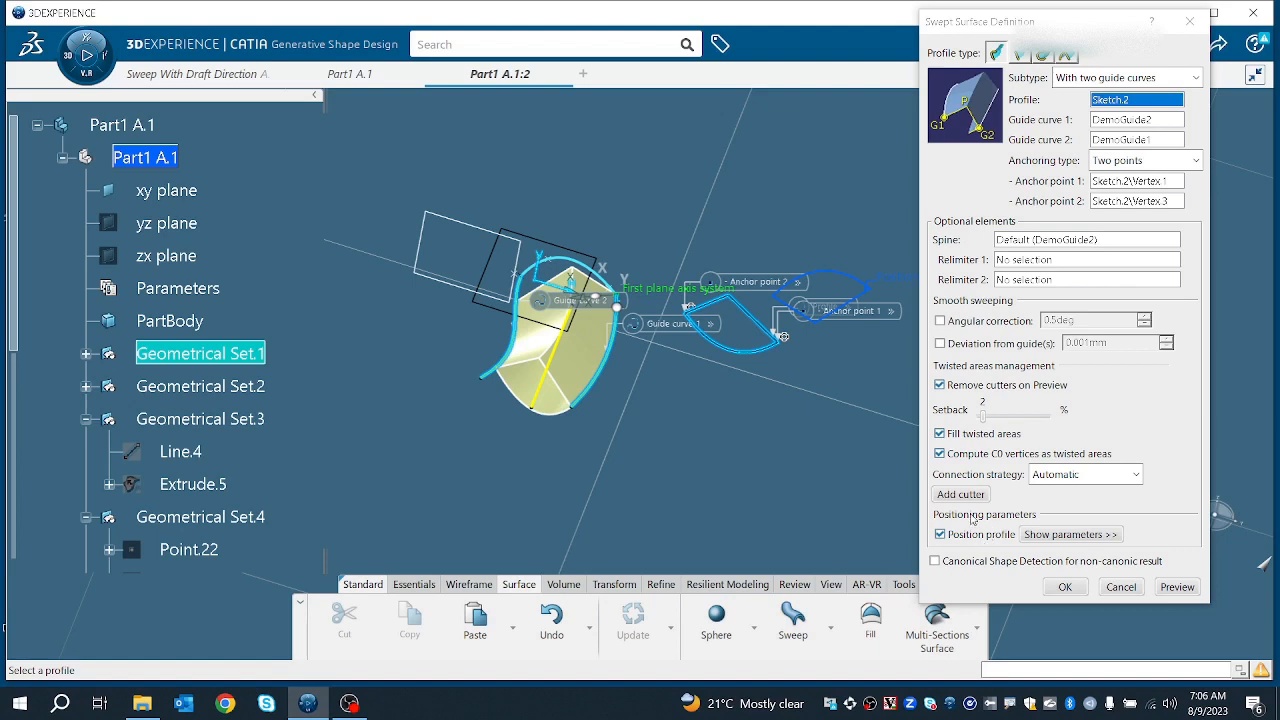
click(1068, 534)
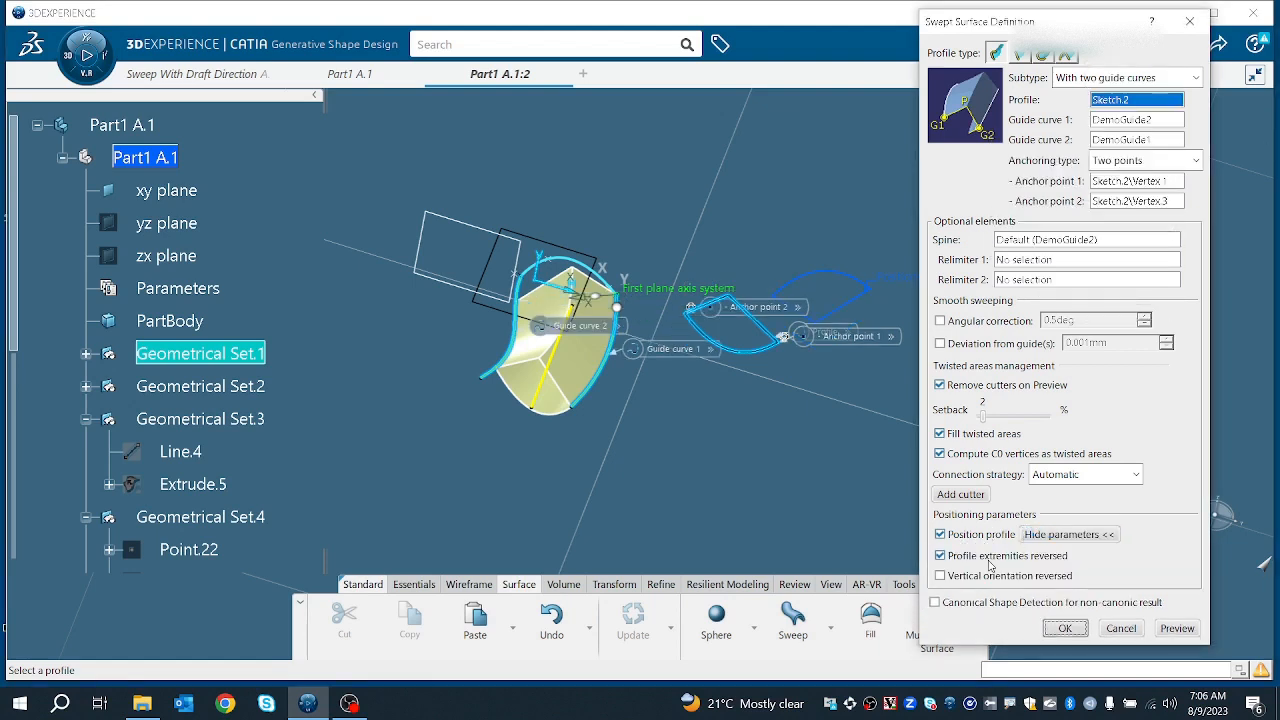
click(975, 577)
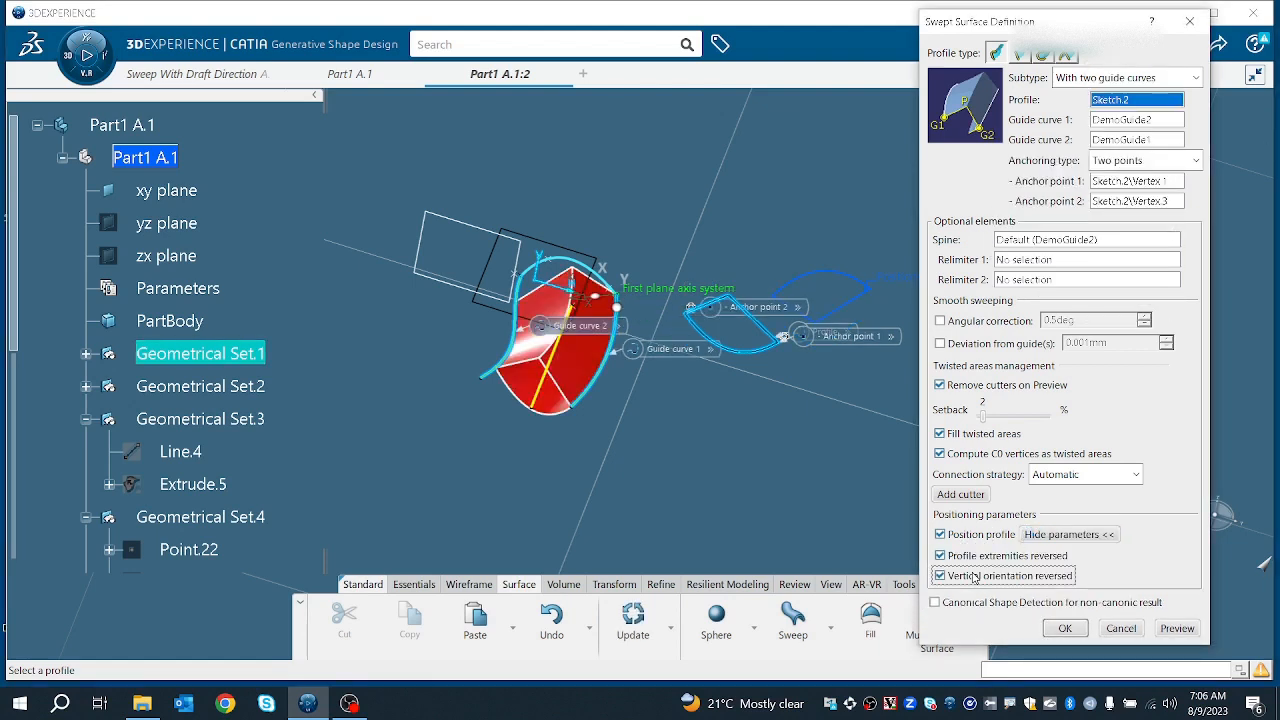
click(1176, 628)
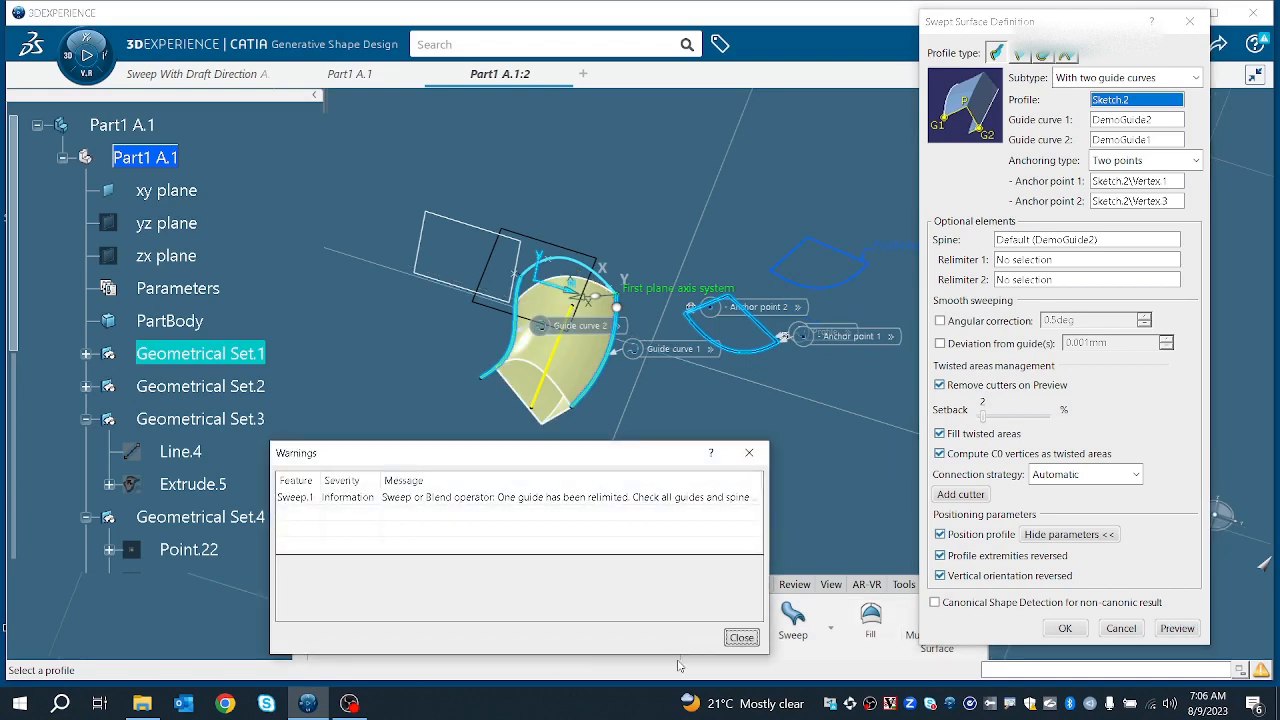
click(749, 452)
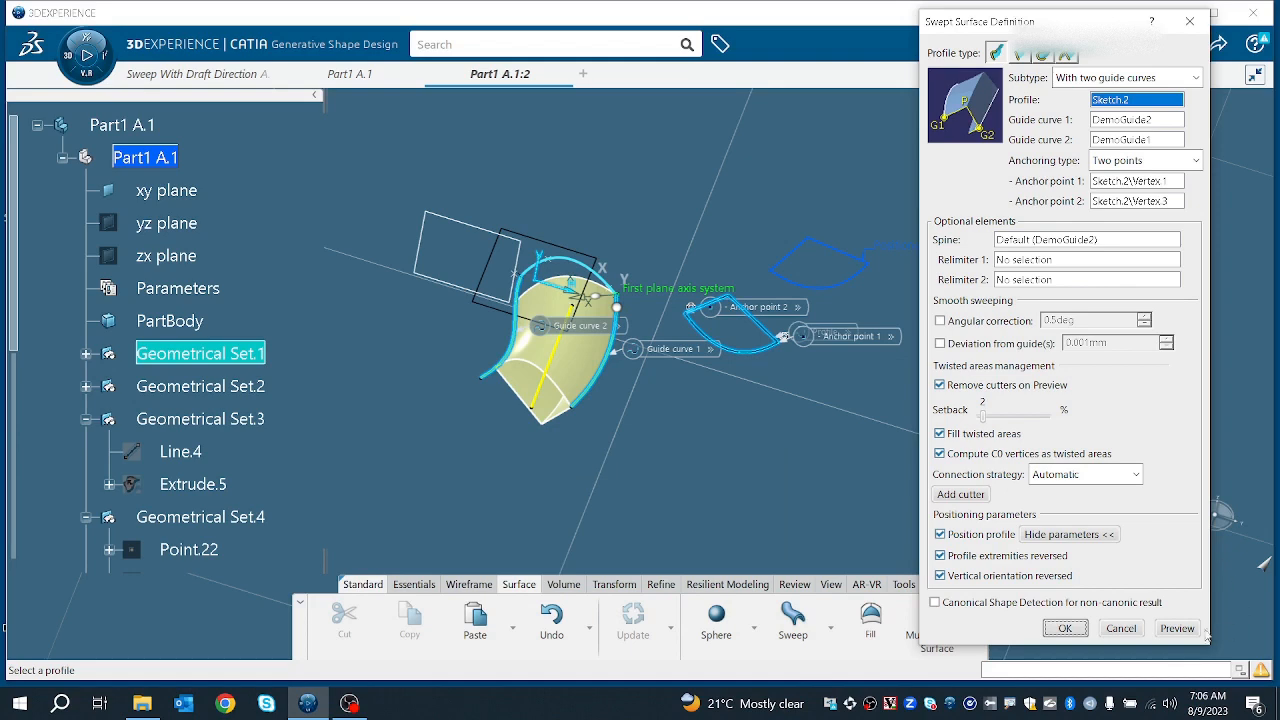
- Confirm the sweep with reversed vertical orientation and examine the surface along its guide curves
click(1064, 629)
middle_drag(667, 506, 798, 410)
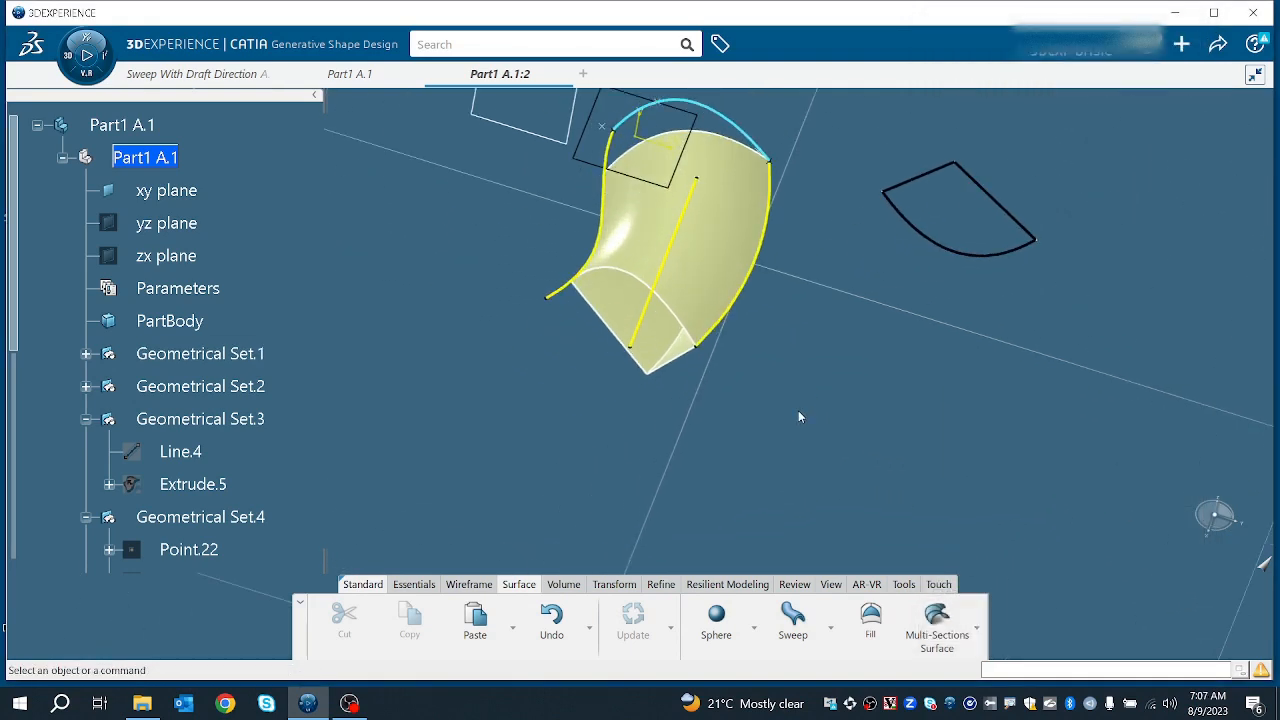
right_click(798, 410)
click(665, 424)
middle_drag(633, 455, 700, 235)
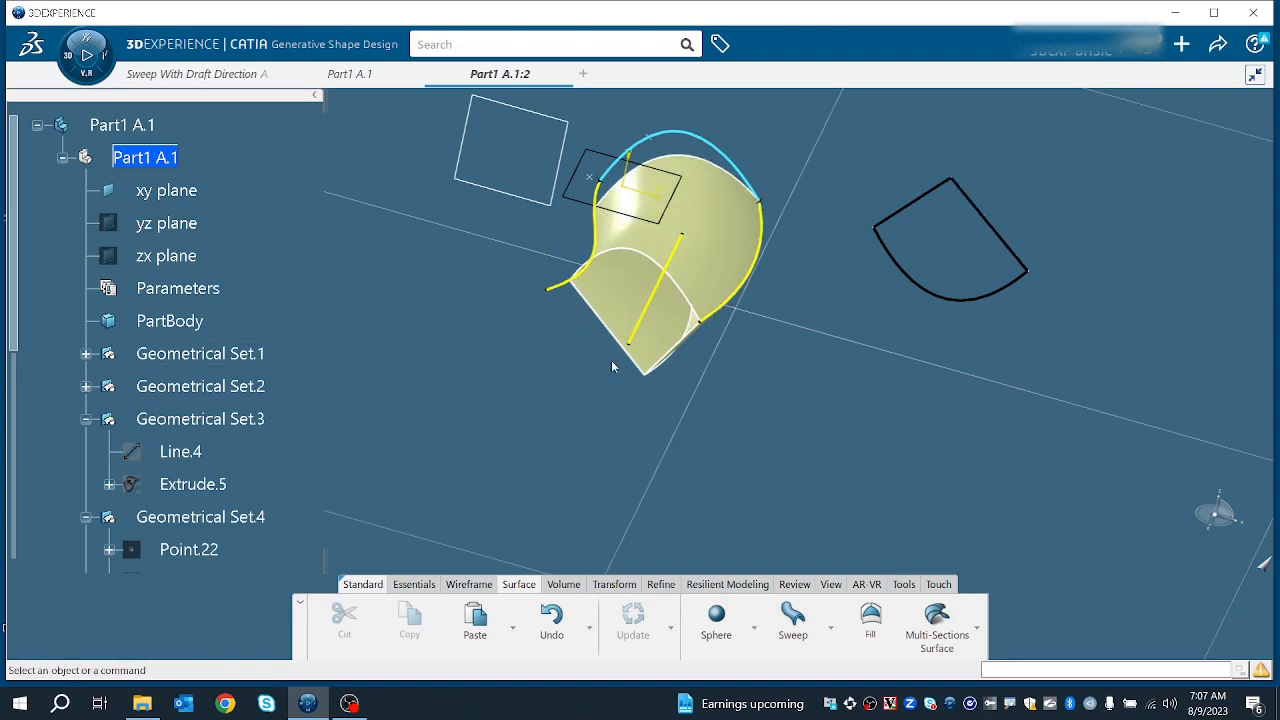
middle_drag(635, 395, 588, 358)
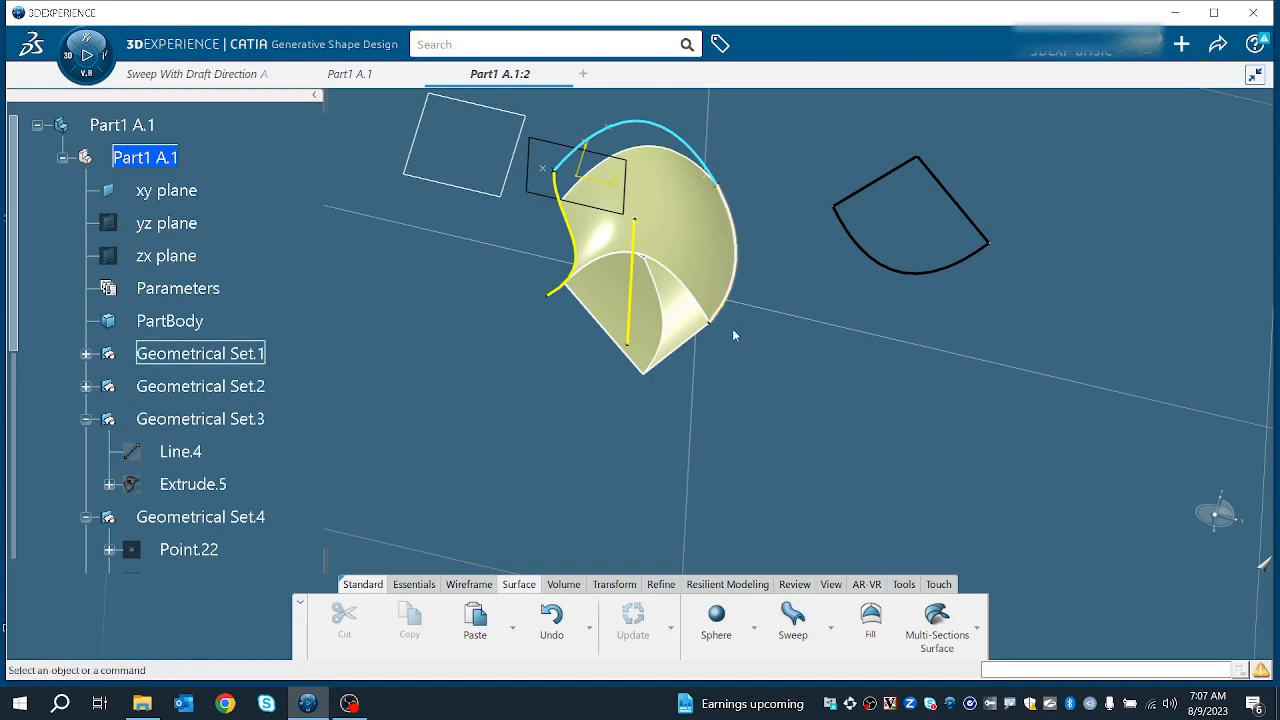
- Review the explicit subtypes available for a new sweep, including With pulling direction, and cancel the definition
click(816, 637)
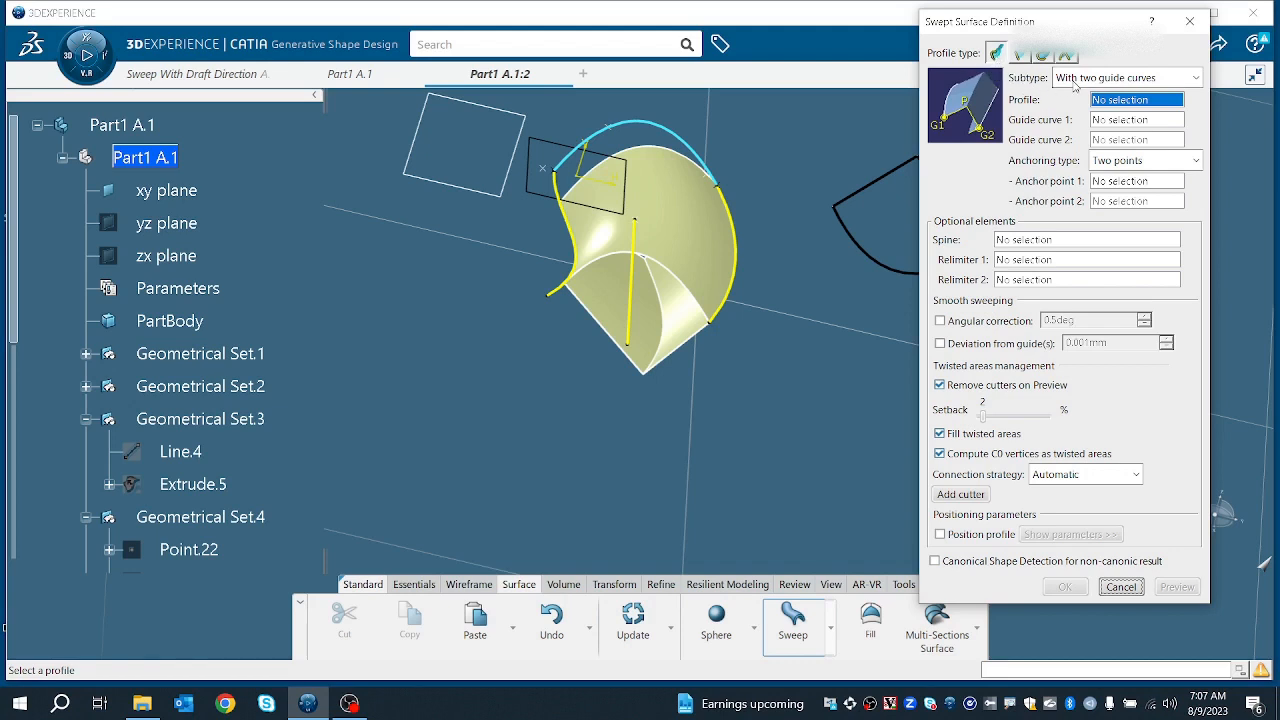
click(1076, 80)
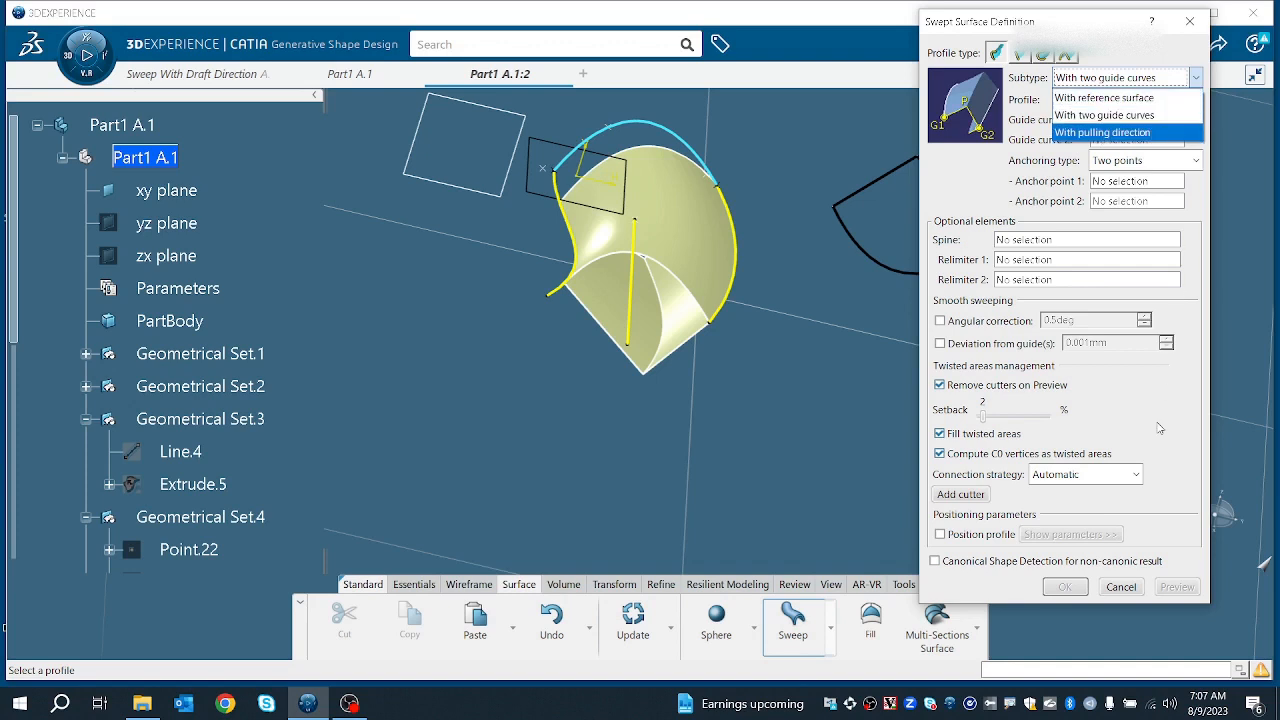
click(1127, 587)
click(1127, 587)
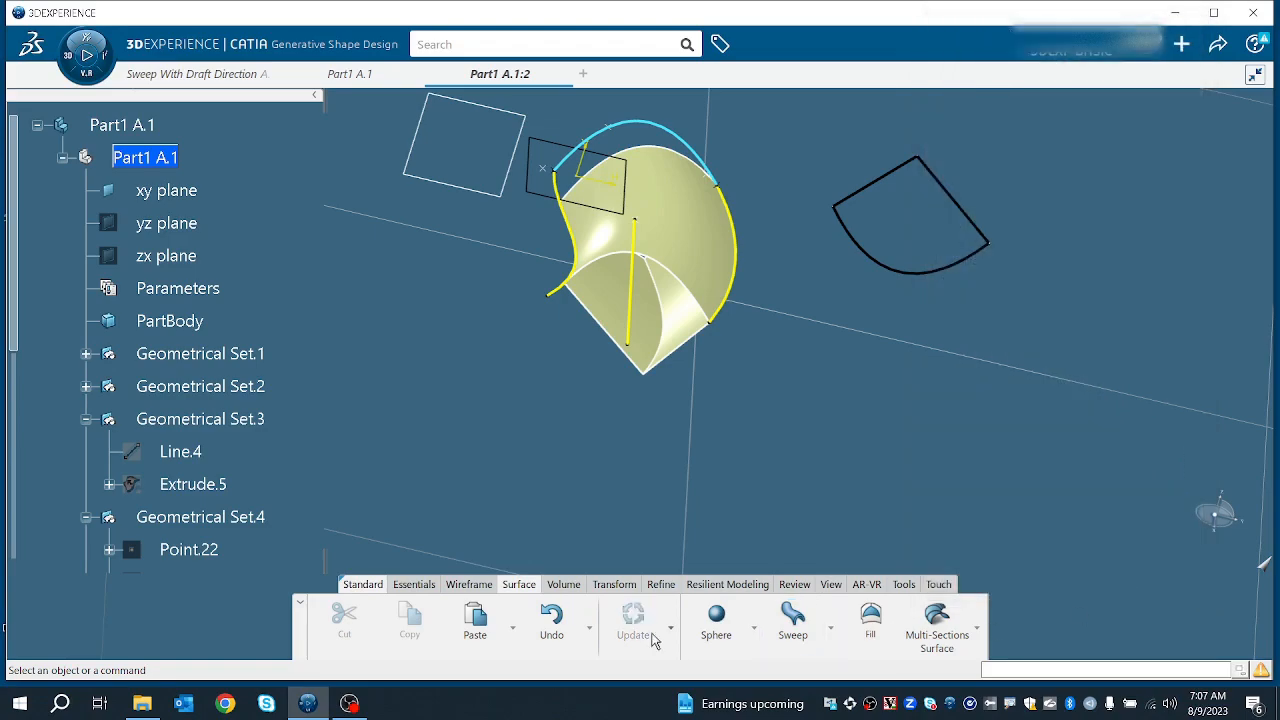